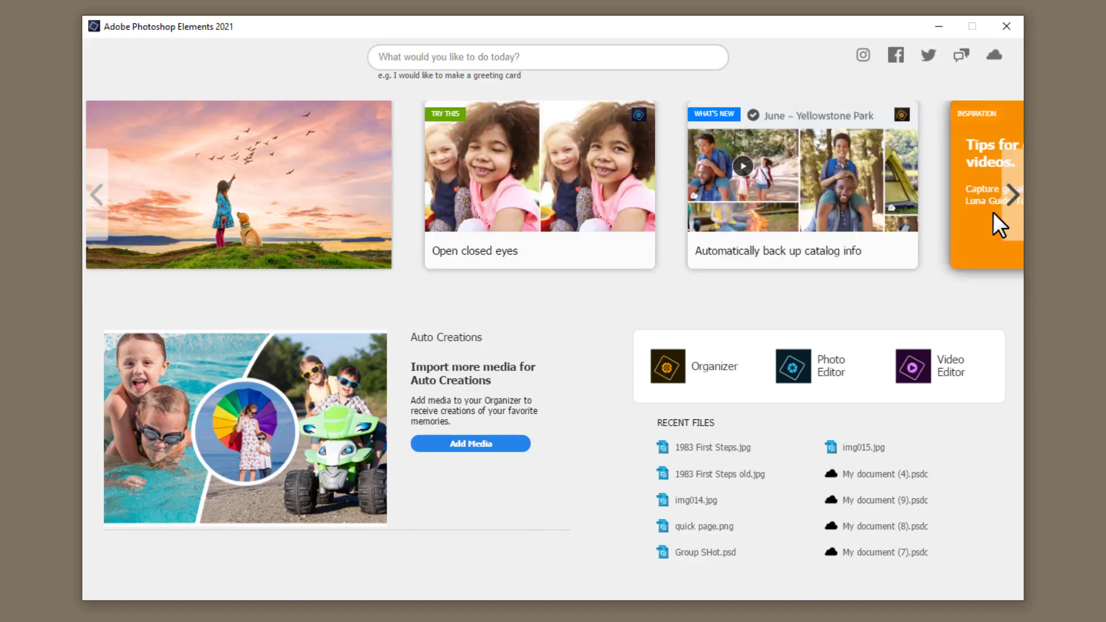
- Browse through the suggestion cards on the home screen
{"action": "left_click", "coordinate": [1010, 219]}
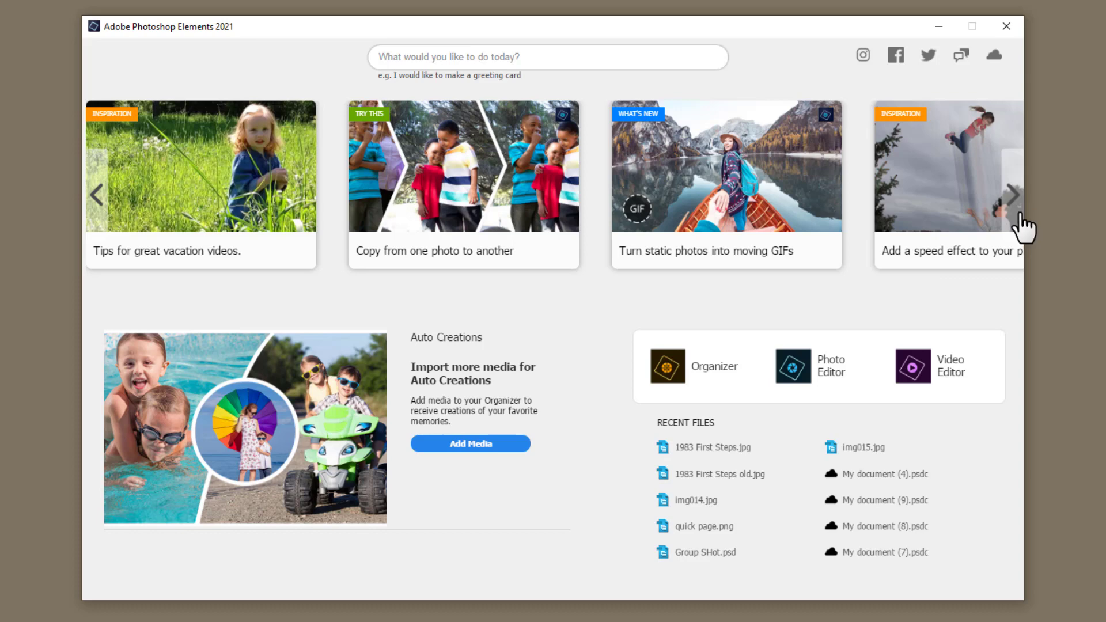
{"action": "left_click", "coordinate": [1018, 219]}
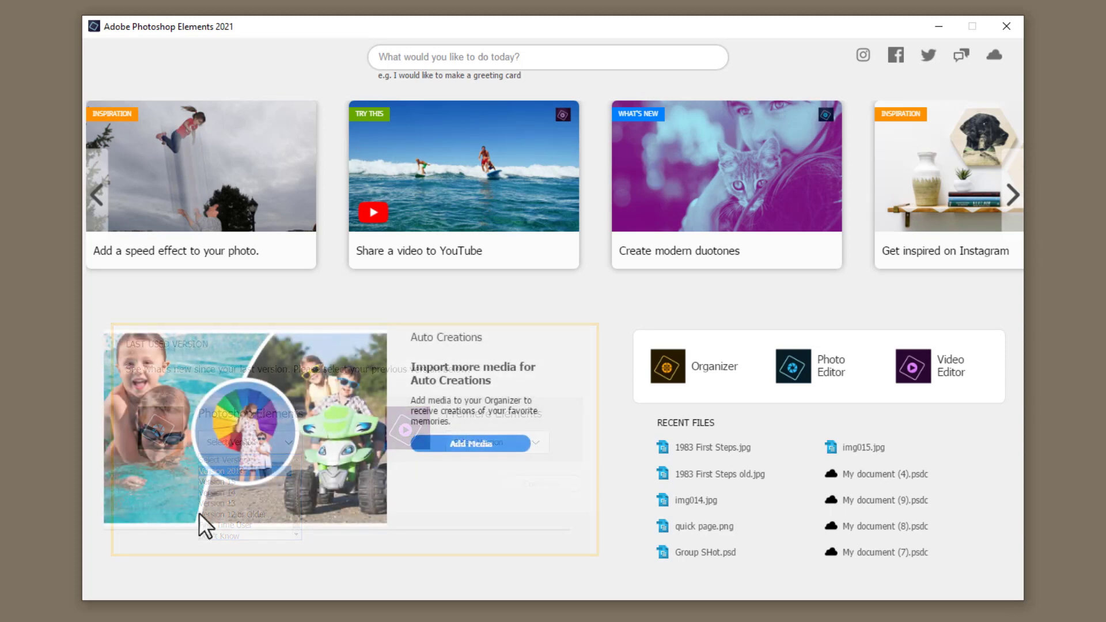
{"action": "mouse_move", "coordinate": [742, 242]}
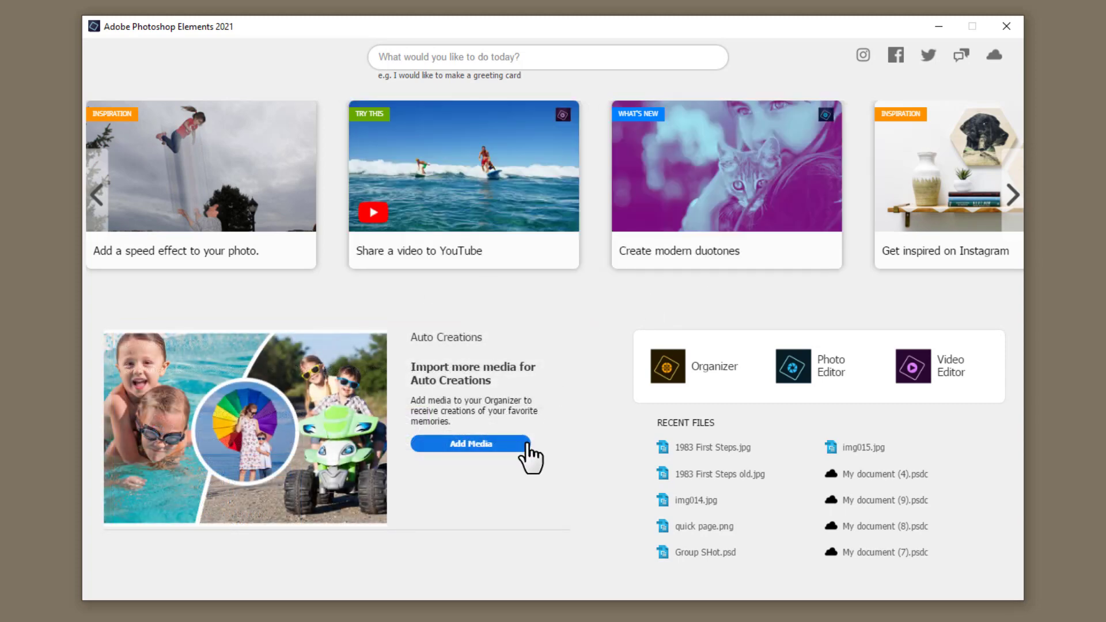
{"action": "left_click", "coordinate": [1014, 195]}
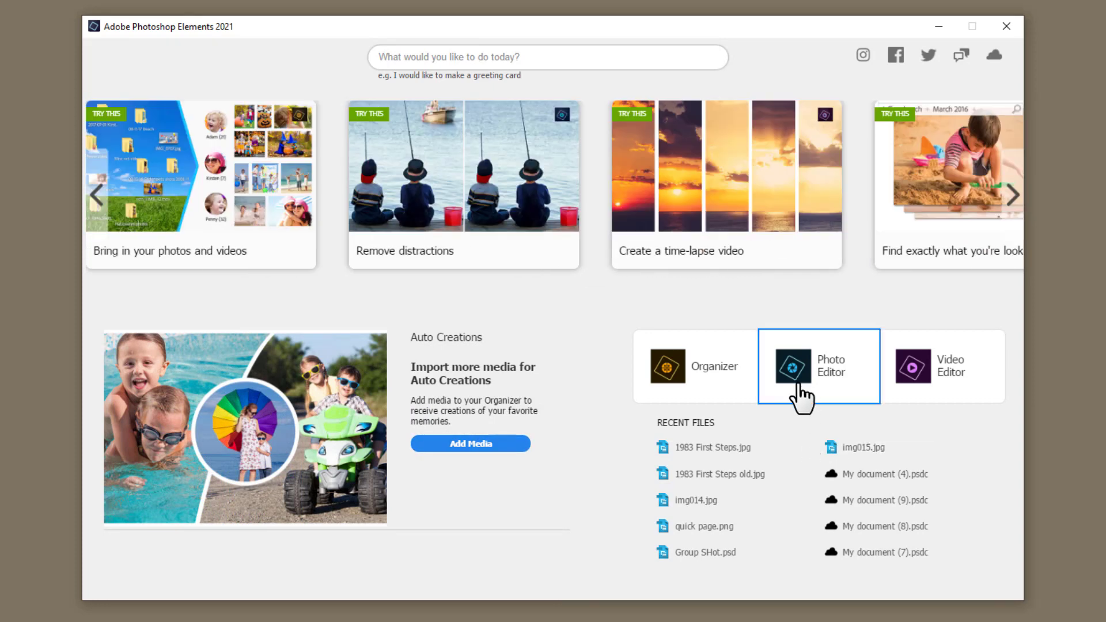
- Open the Photo Editor, apply the Zoom In-Out Moving Photos effect to the baby photo and preview it
{"action": "left_click", "coordinate": [799, 386]}
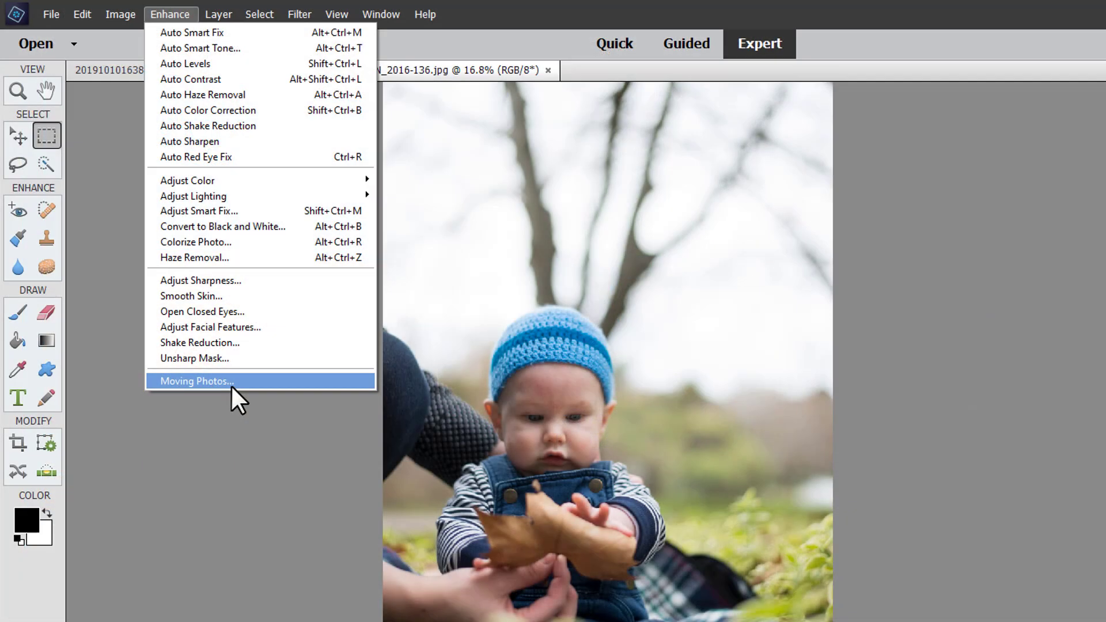
{"action": "left_click", "coordinate": [230, 384]}
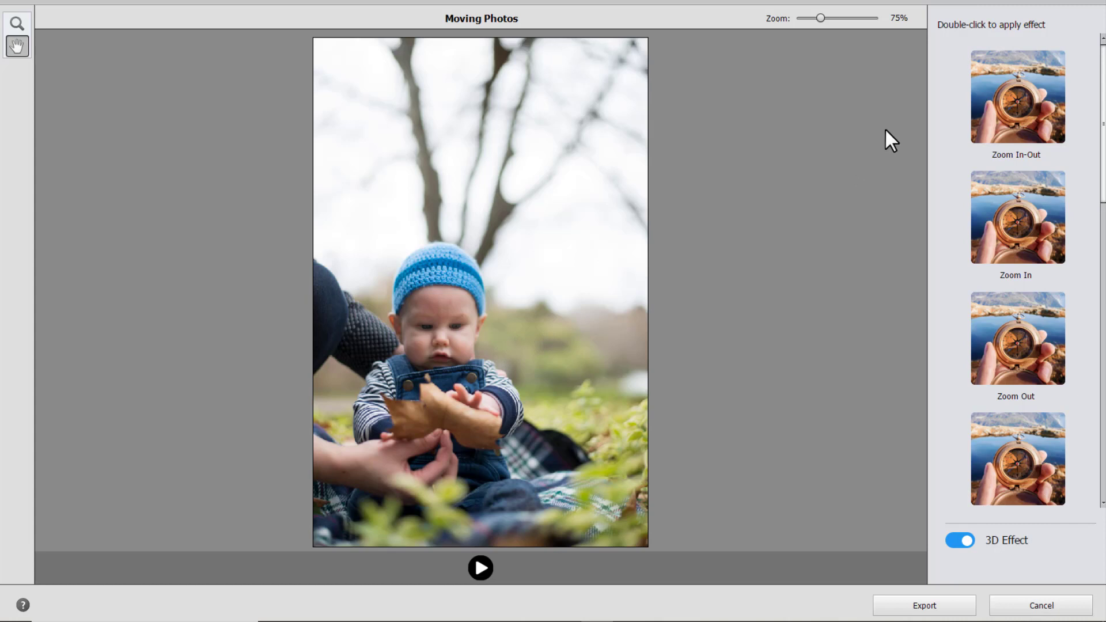
{"action": "double_click", "coordinate": [1002, 115]}
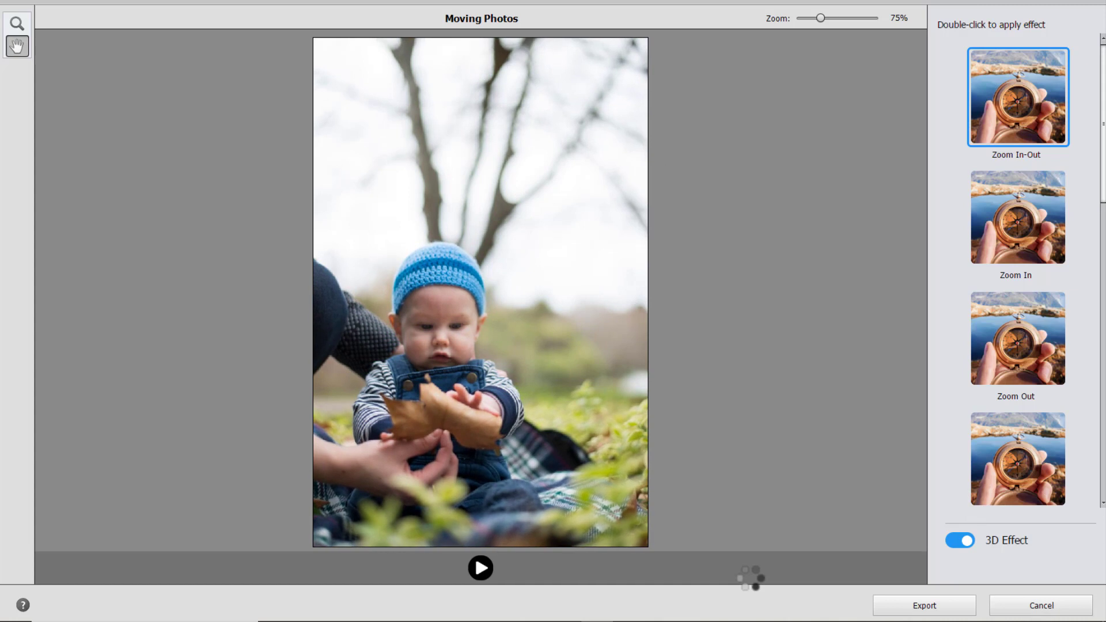
{"action": "left_click", "coordinate": [482, 568]}
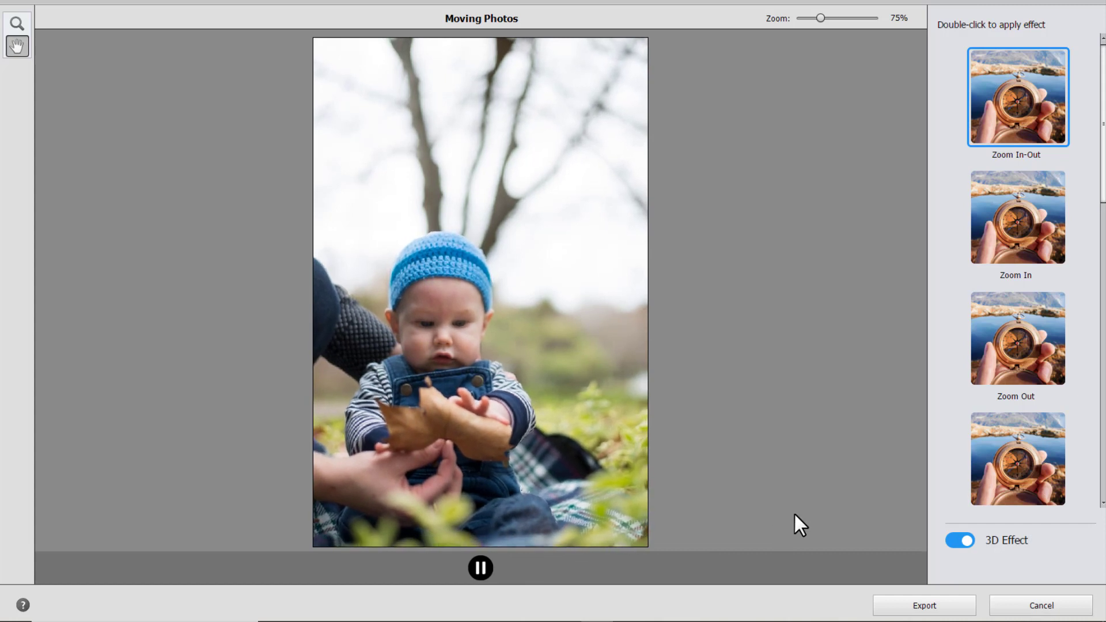
- Try the Tilt Up-Down and Pan Left motion effects on the baby photo
{"action": "scroll", "coordinate": [1001, 215], "scroll_direction": "down", "scroll_amount": 5}
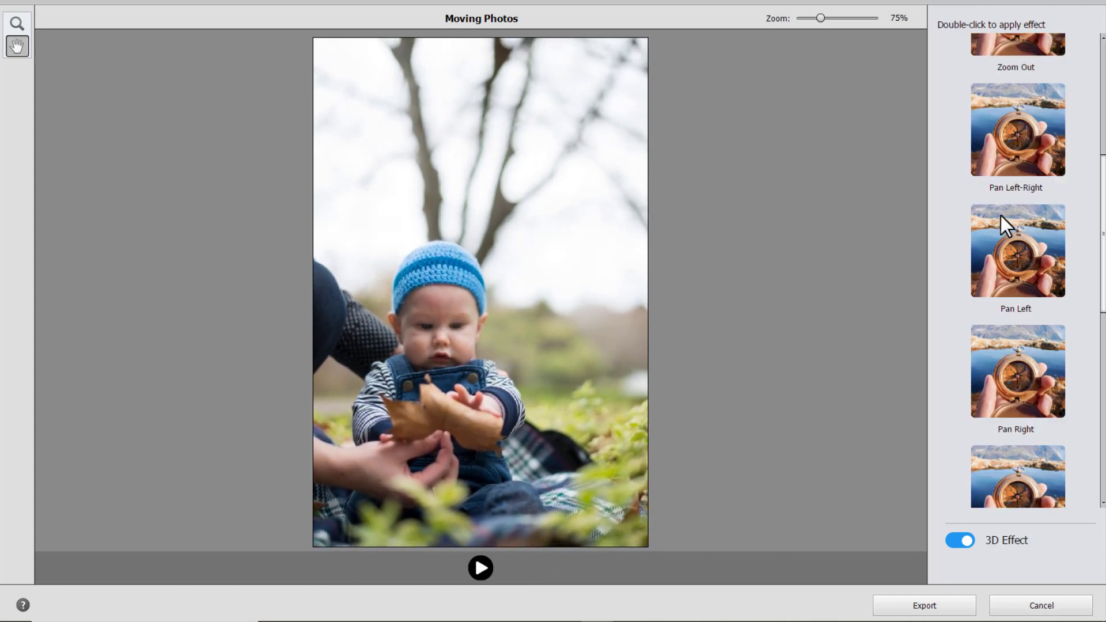
{"action": "scroll", "coordinate": [1001, 215], "scroll_direction": "down", "scroll_amount": 9}
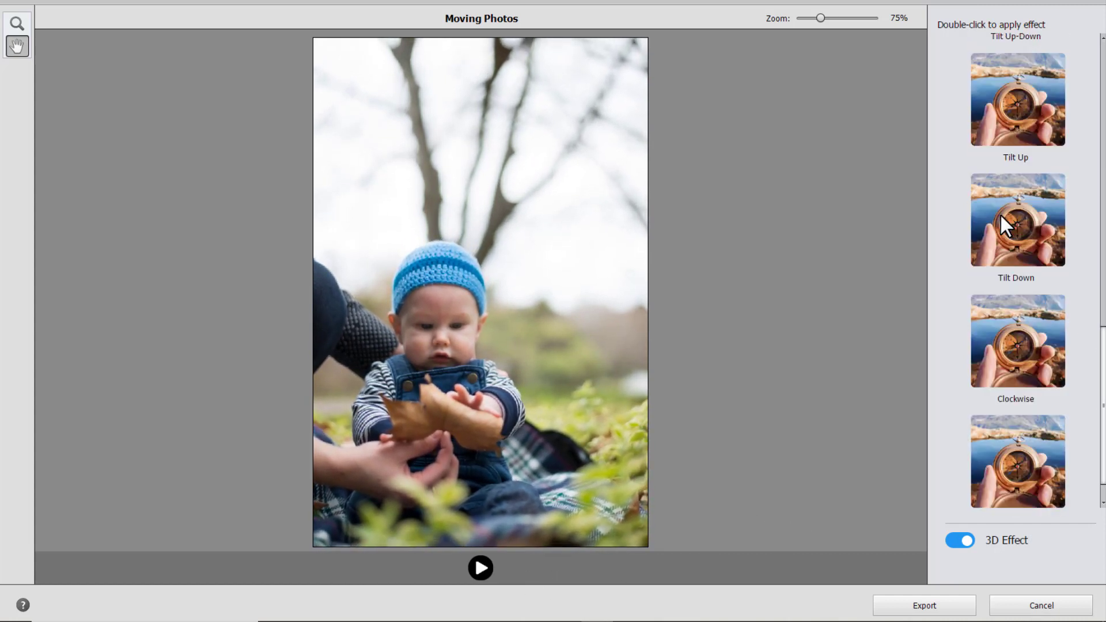
{"action": "scroll", "coordinate": [1000, 214], "scroll_direction": "up", "scroll_amount": 3}
{"action": "left_click", "coordinate": [1010, 129]}
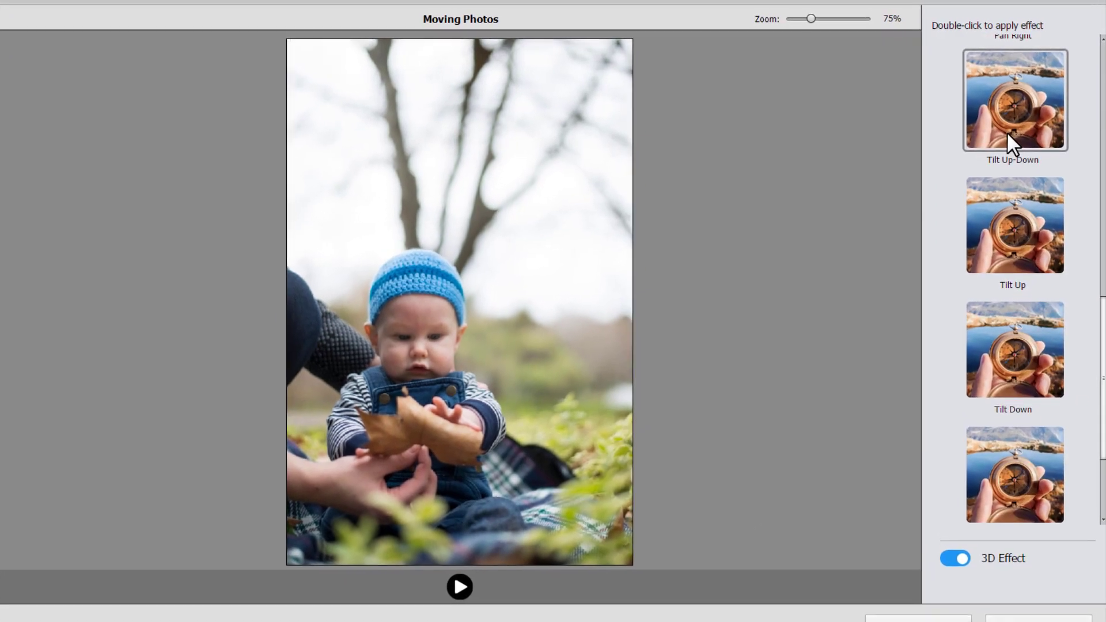
{"action": "double_click", "coordinate": [1004, 136]}
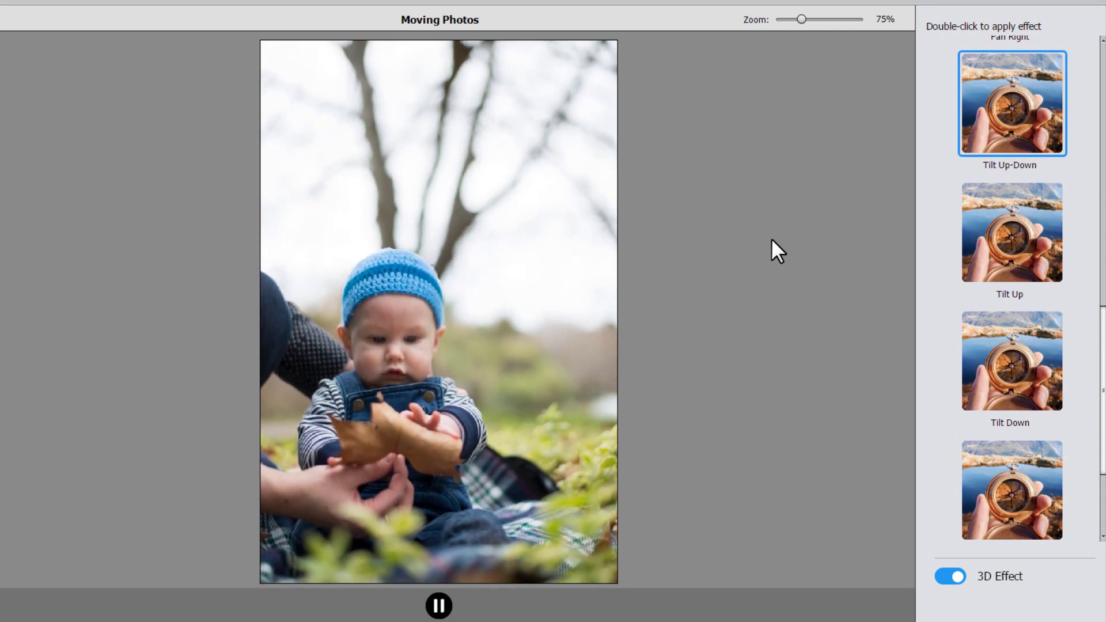
{"action": "scroll", "coordinate": [1037, 242], "scroll_direction": "up", "scroll_amount": 5}
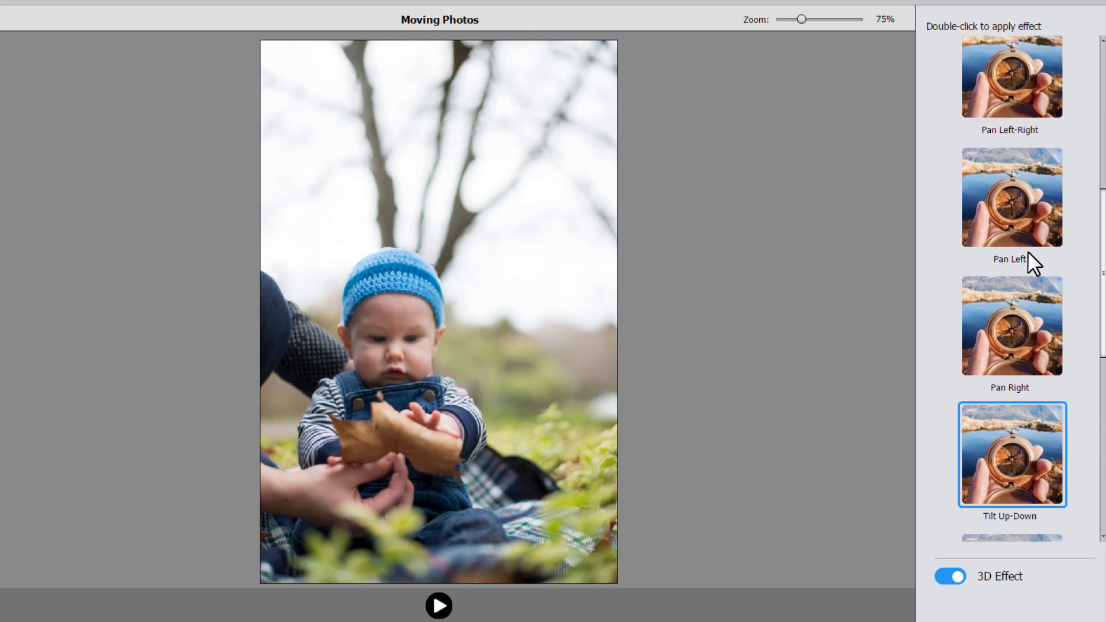
{"action": "double_click", "coordinate": [1012, 207]}
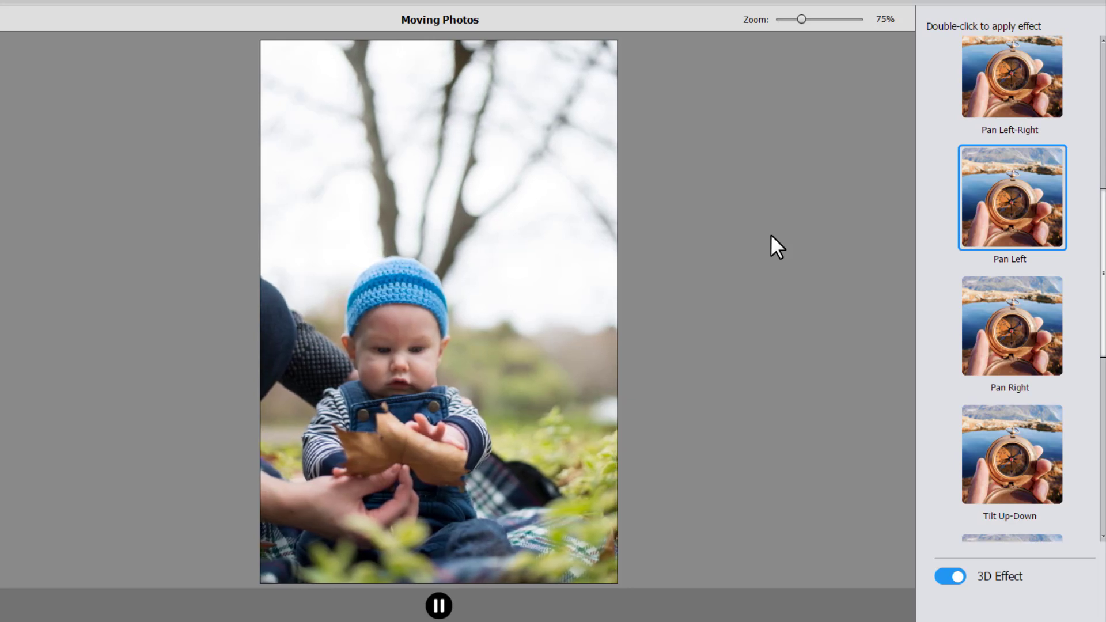
- Apply the Counterclockwise motion effect to the baby photo
{"action": "scroll", "coordinate": [996, 315], "scroll_direction": "down", "scroll_amount": 5}
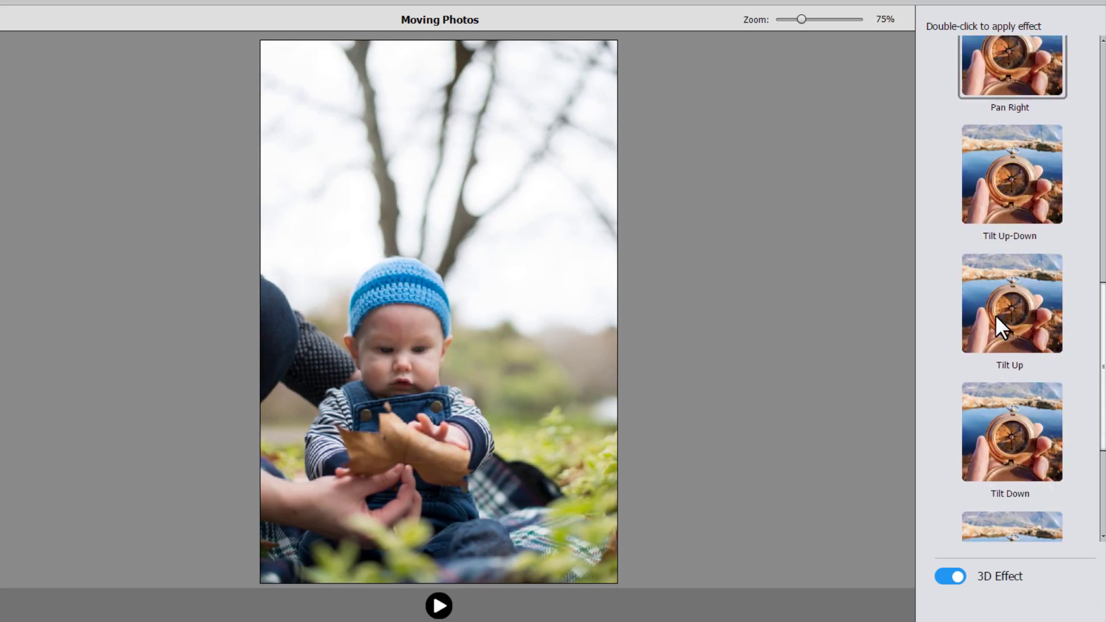
{"action": "scroll", "coordinate": [996, 315], "scroll_direction": "down", "scroll_amount": 4}
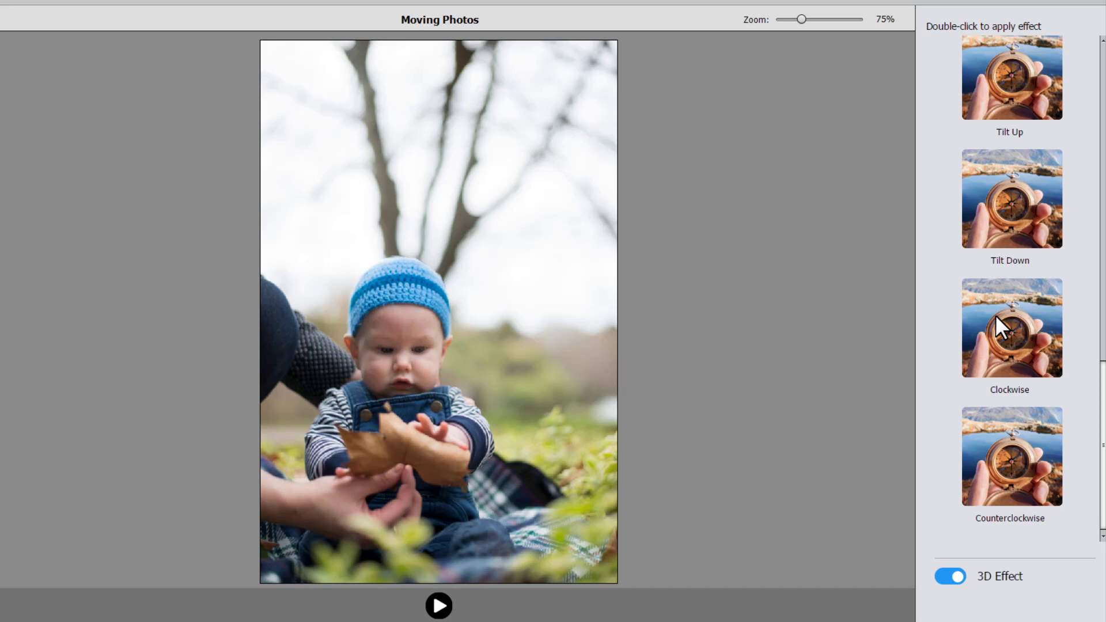
{"action": "double_click", "coordinate": [988, 448]}
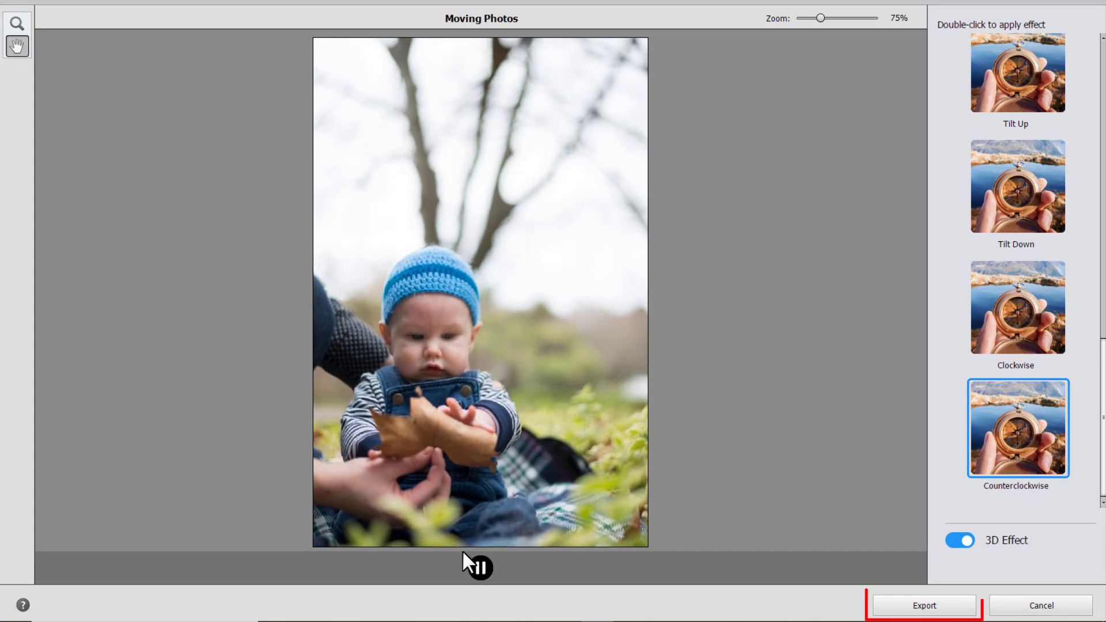
- Export the moving photo as a GIF at High quality and view the exported animation
{"action": "left_click", "coordinate": [927, 607]}
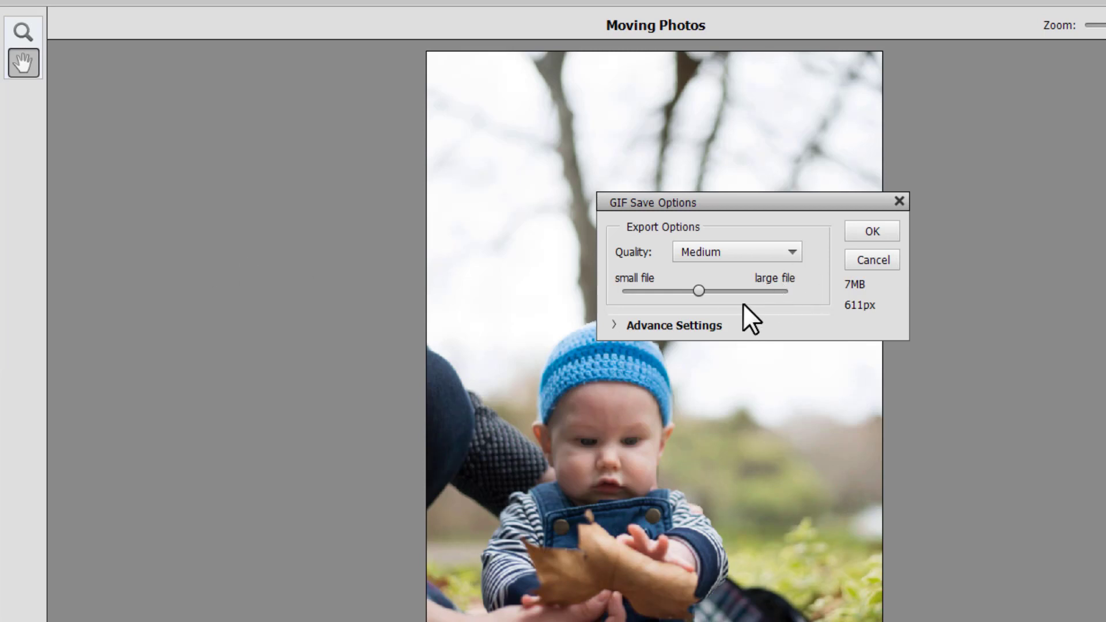
{"action": "left_click", "coordinate": [686, 321]}
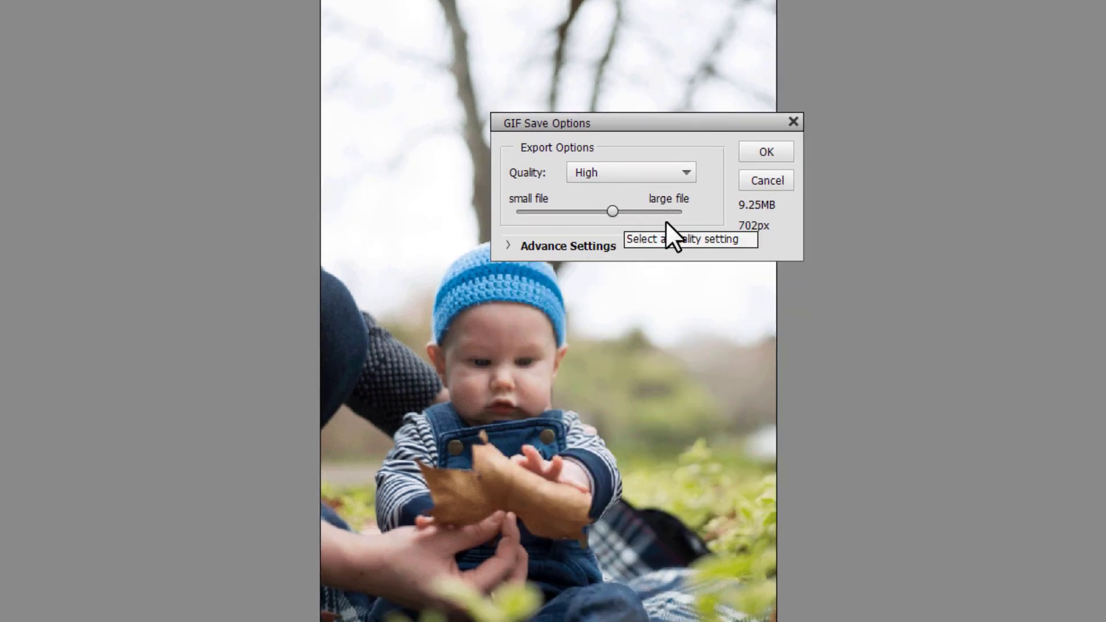
{"action": "left_click", "coordinate": [767, 153]}
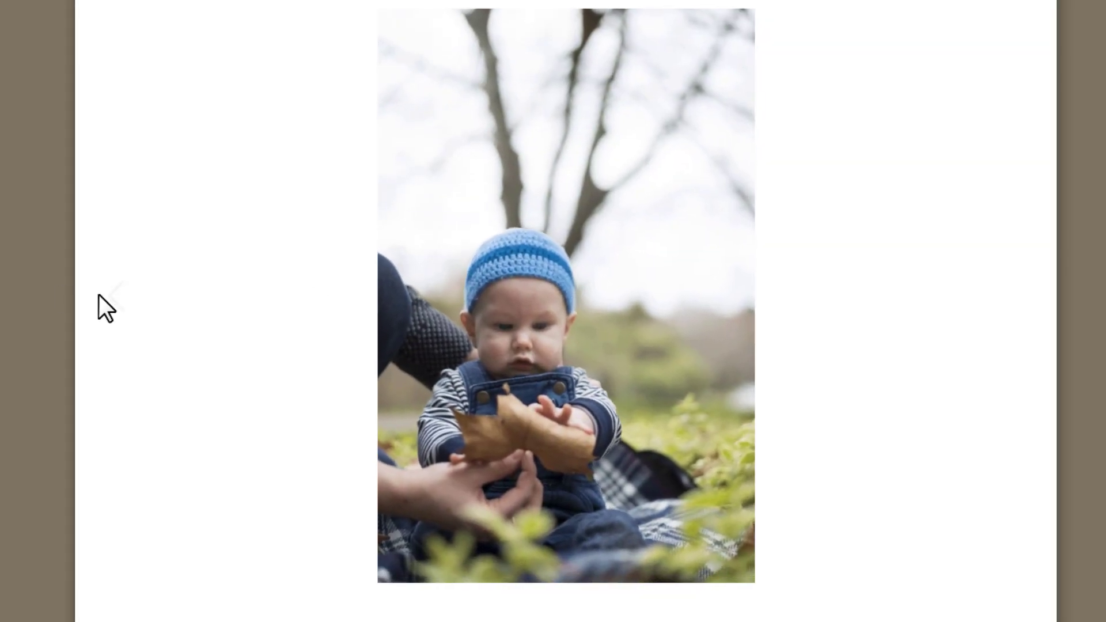
{"action": "left_click", "coordinate": [108, 294]}
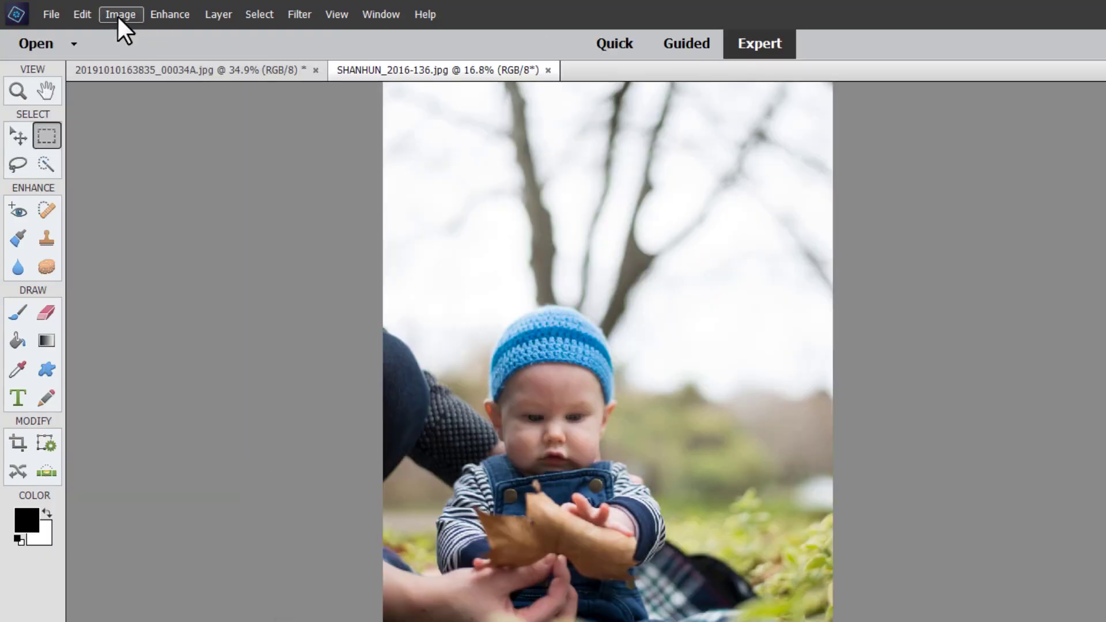
- Open the family portrait L2DDH-50816917-06.1.jpg for editing
{"action": "left_click", "coordinate": [155, 13]}
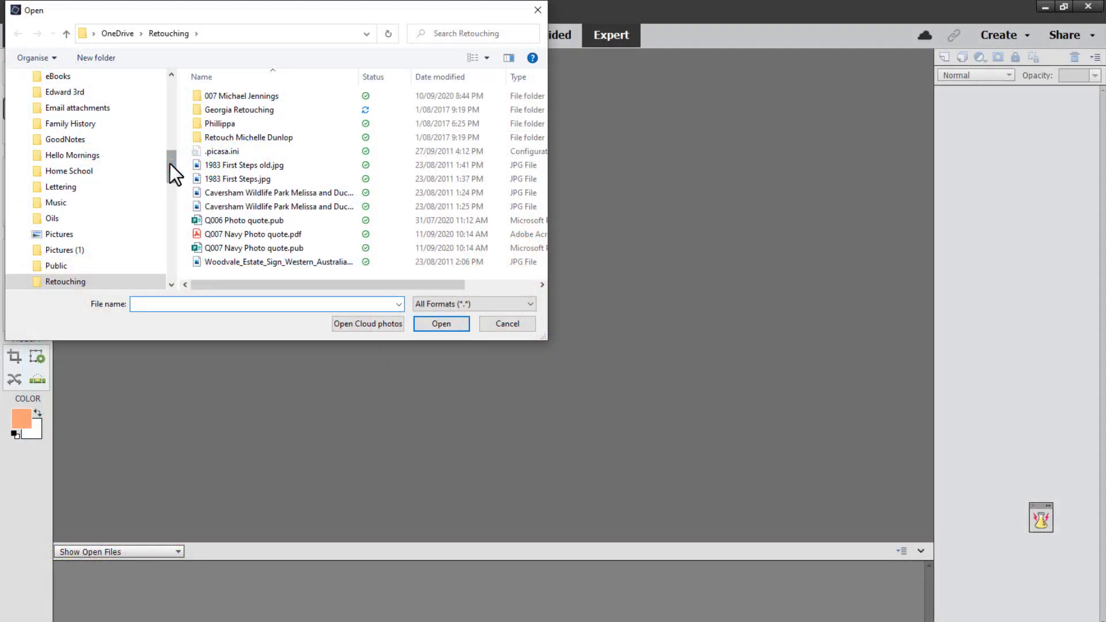
{"action": "left_click_drag", "start_coordinate": [170, 163], "coordinate": [158, 86]}
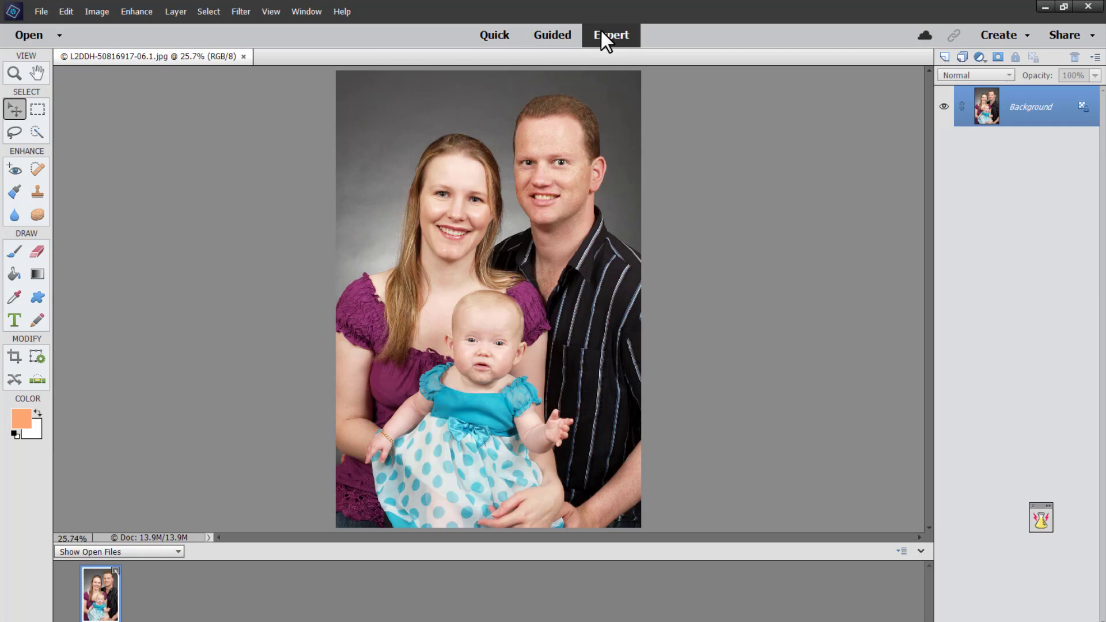
- In Adjust Facial Features, move the woman's Face Tilt Angle to its lowest setting
{"action": "left_click", "coordinate": [127, 5]}
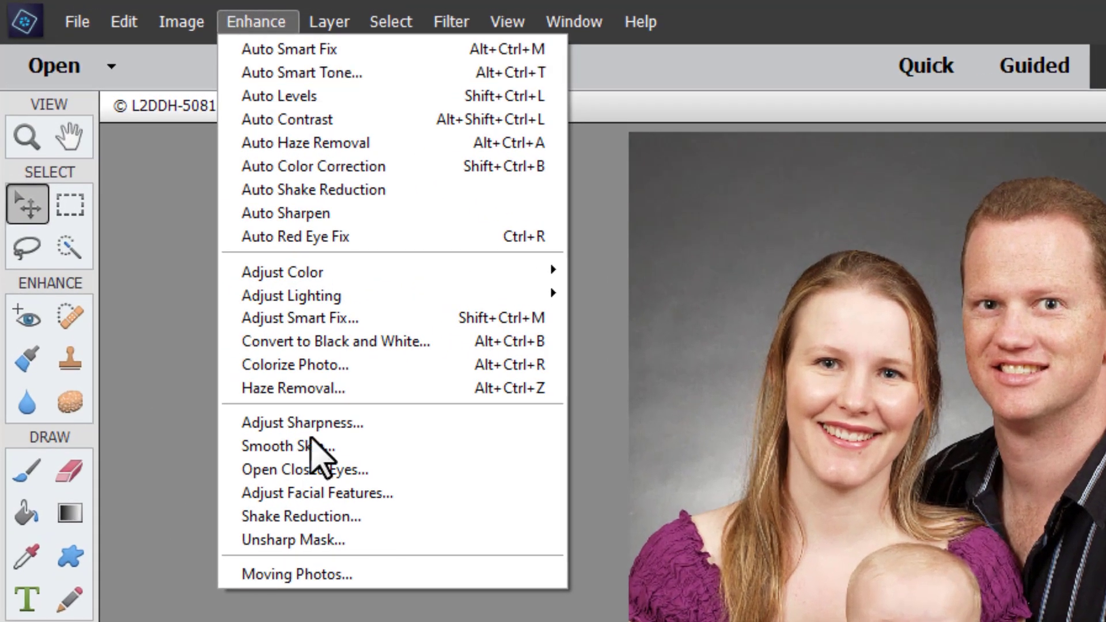
{"action": "left_click", "coordinate": [343, 493]}
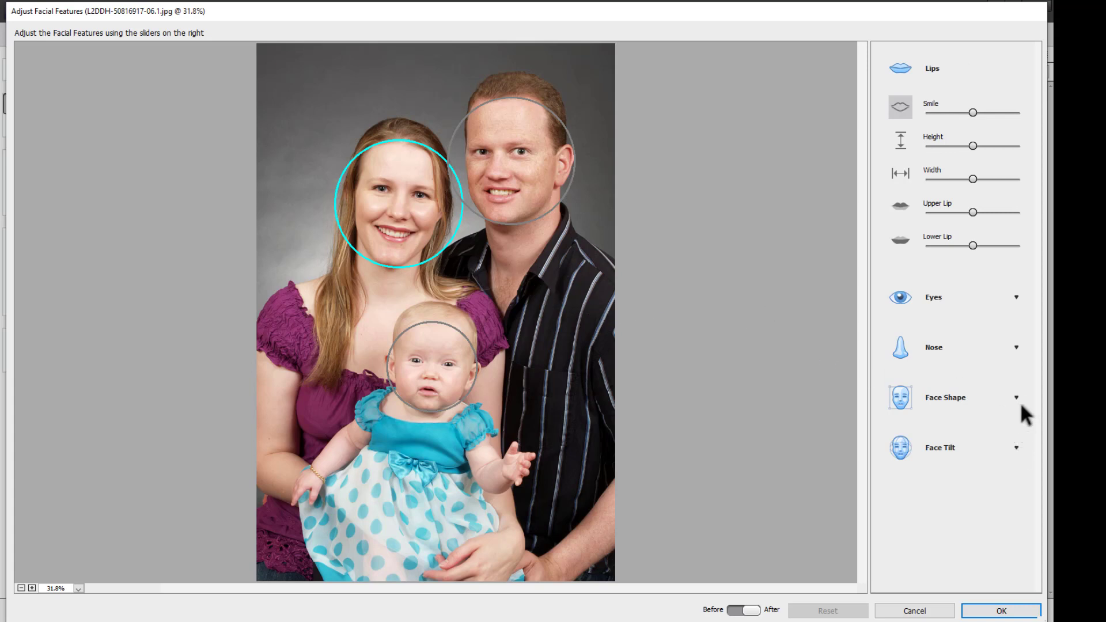
{"action": "left_click", "coordinate": [948, 455]}
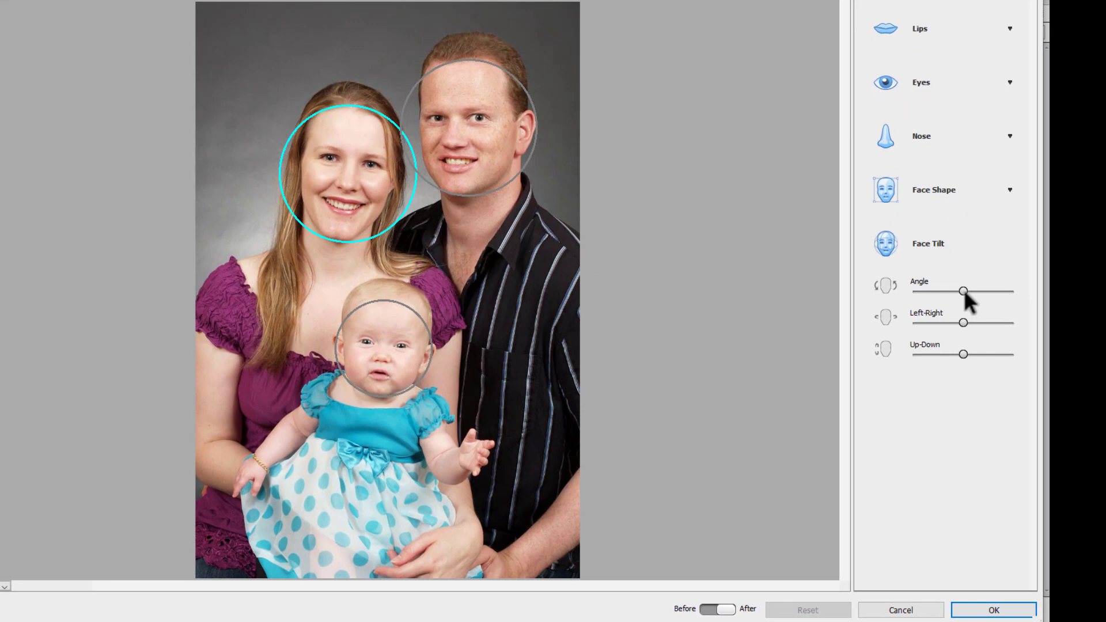
{"action": "left_click_drag", "start_coordinate": [965, 292], "coordinate": [941, 300]}
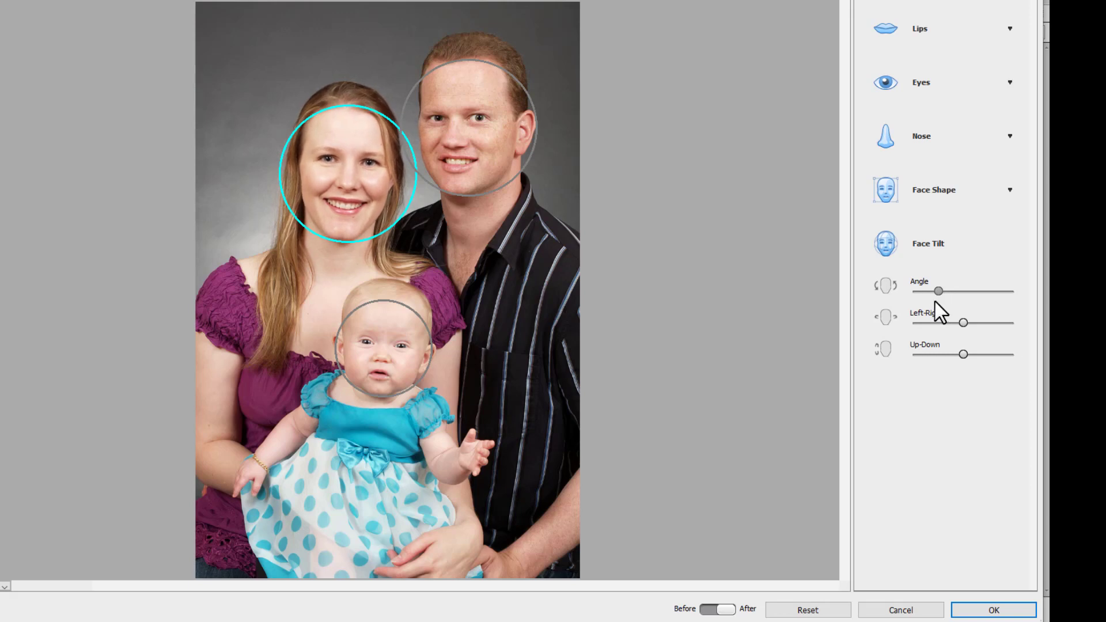
{"action": "left_click_drag", "start_coordinate": [926, 307], "coordinate": [919, 309]}
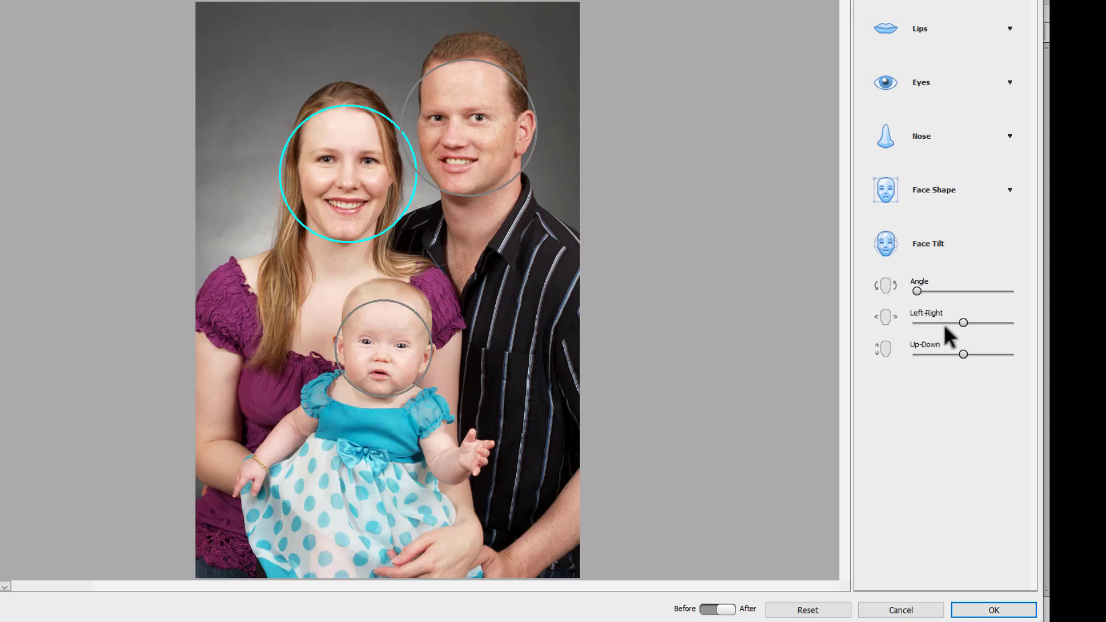
- Compare the portrait before and after the face tilt, and apply the adjustment
{"action": "left_click", "coordinate": [715, 611]}
{"action": "left_click", "coordinate": [730, 610]}
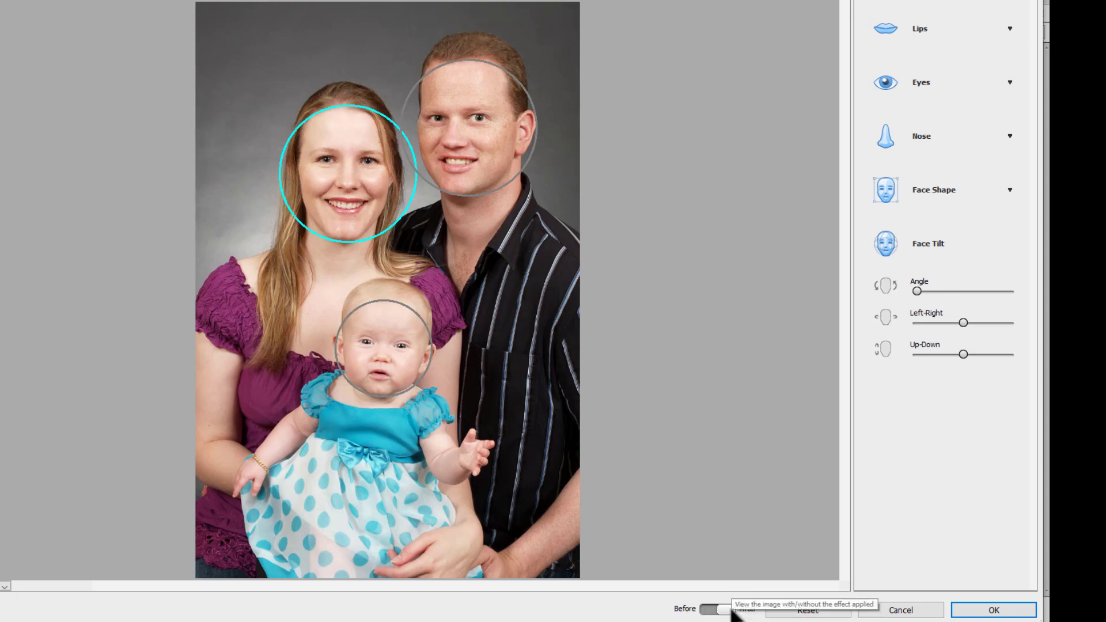
{"action": "left_click", "coordinate": [1005, 613]}
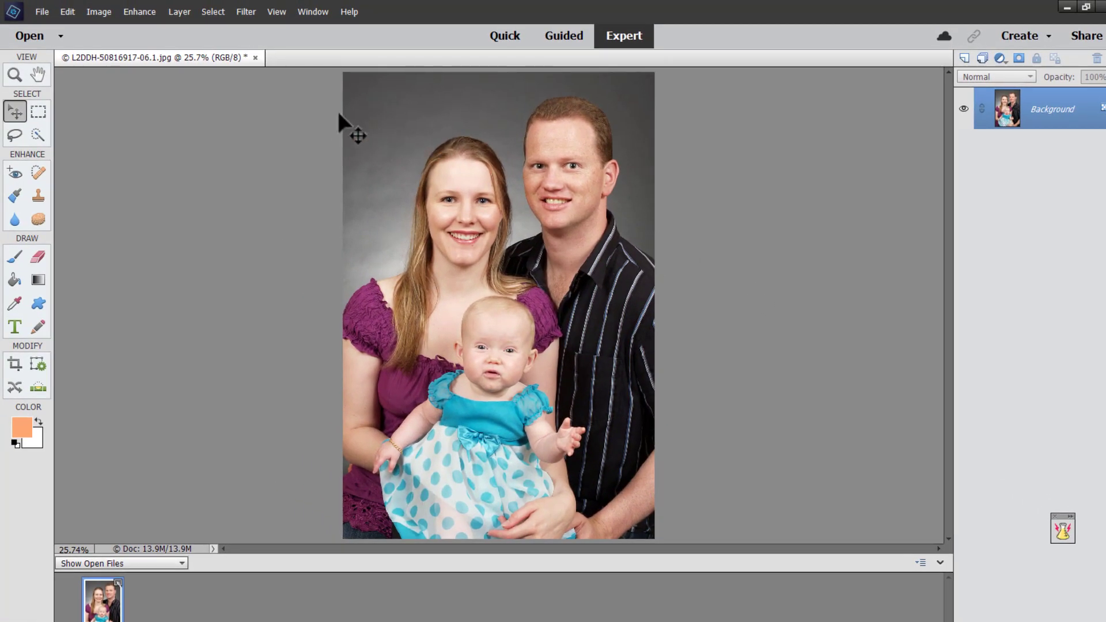
{"action": "left_click", "coordinate": [139, 14]}
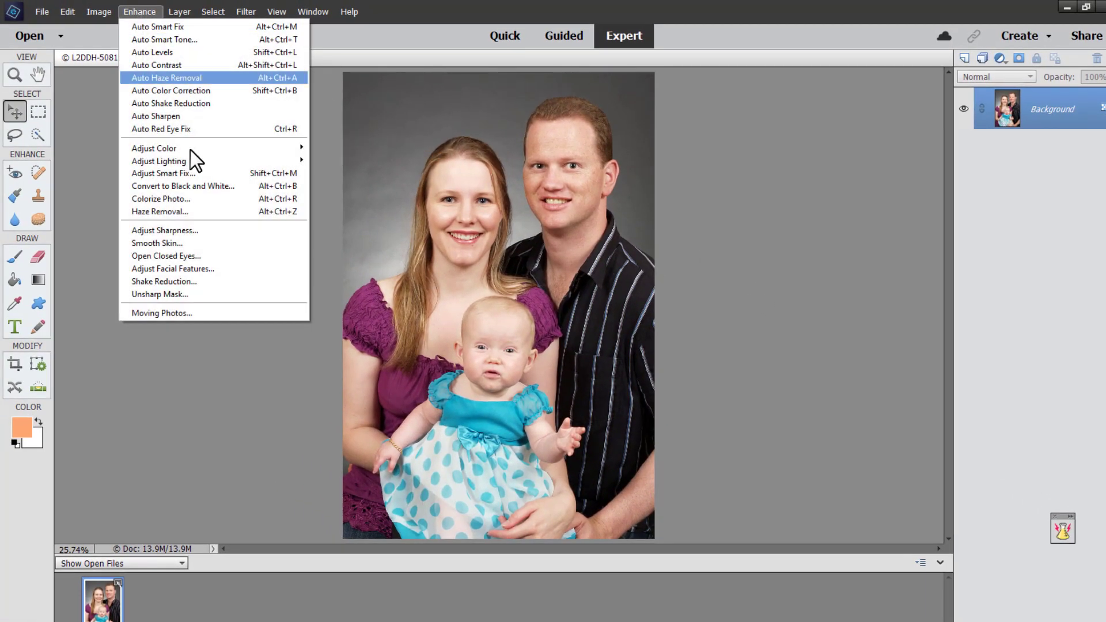
{"action": "left_click", "coordinate": [731, 172]}
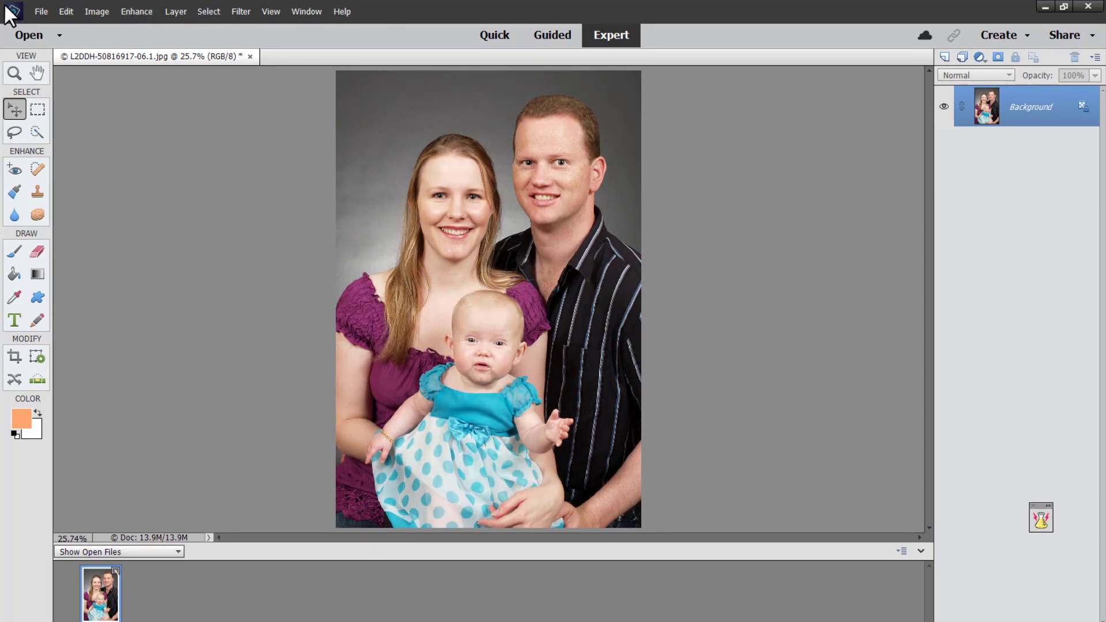
- Save the adjusted portrait as a new Photoshop file named 200912 Family Portrait
{"action": "left_click", "coordinate": [40, 11]}
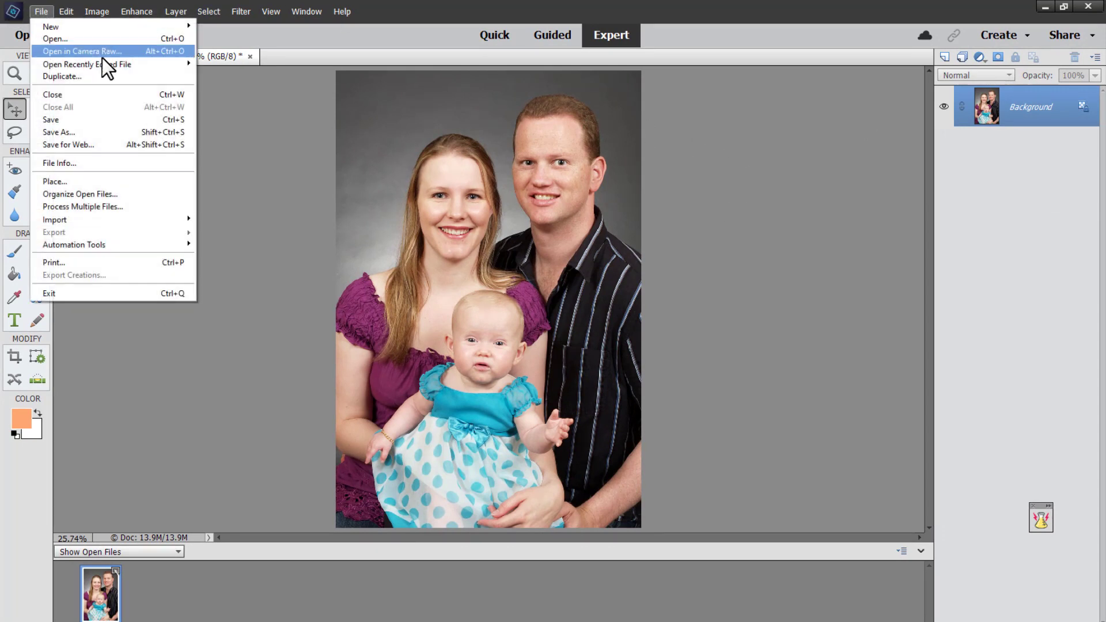
{"action": "left_click", "coordinate": [112, 132]}
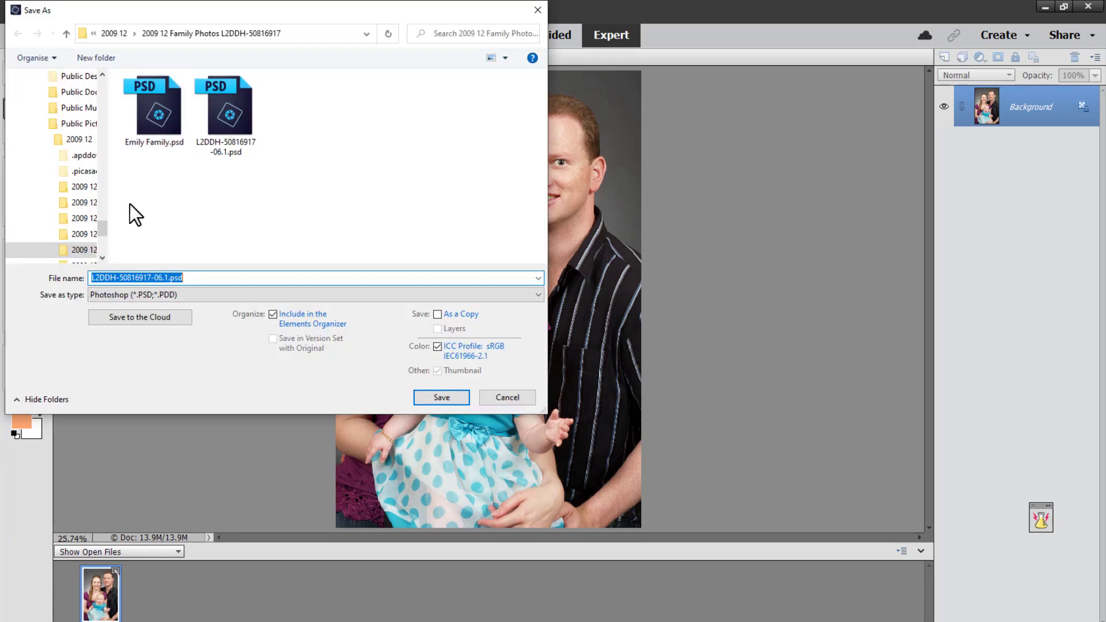
{"action": "left_click", "coordinate": [168, 278]}
{"action": "key", "text": "ctrl+a"}
{"action": "type", "text": "200912 Family Por"}
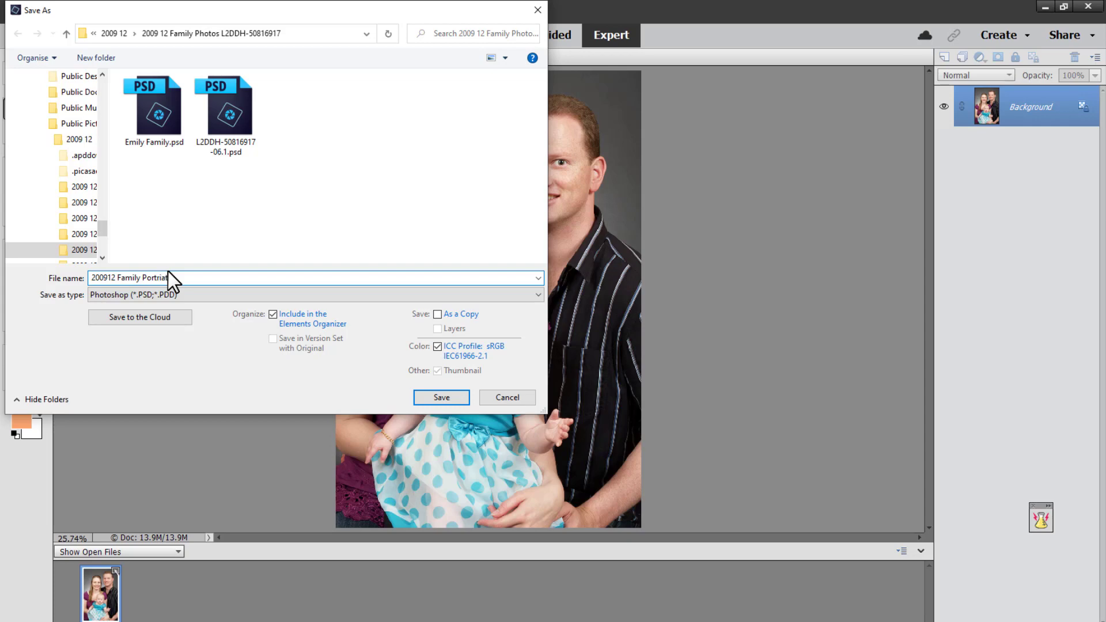
{"action": "type", "text": "trait"}
{"action": "key", "text": "Return"}
- Undo and redo the facial feature adjustment to compare the portrait with and without it
{"action": "key", "text": "ctrl+z"}
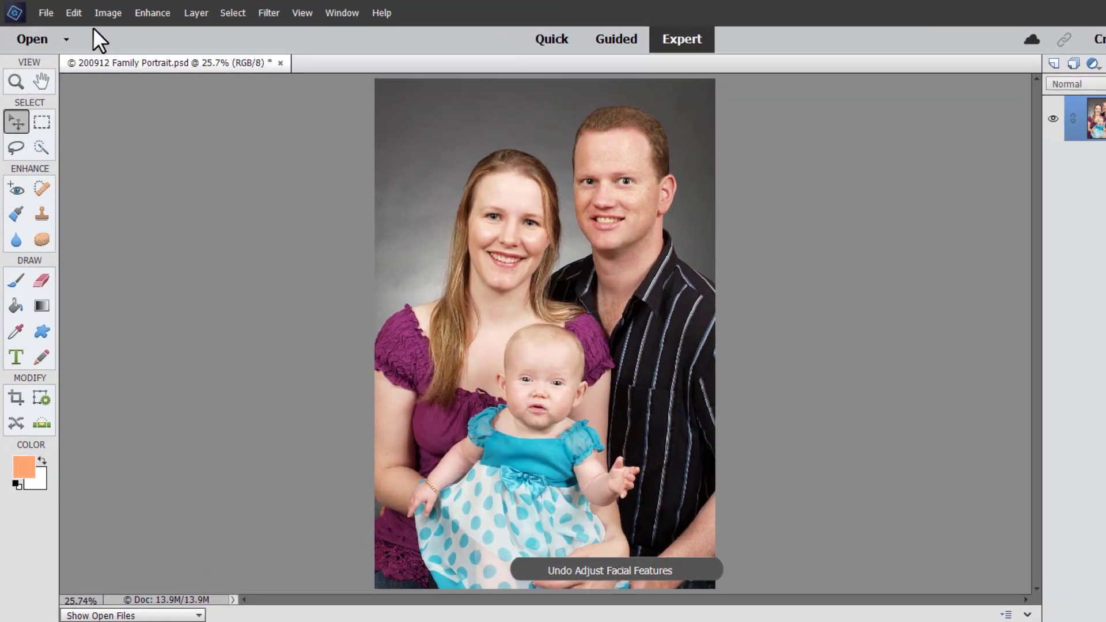
{"action": "left_click", "coordinate": [66, 11]}
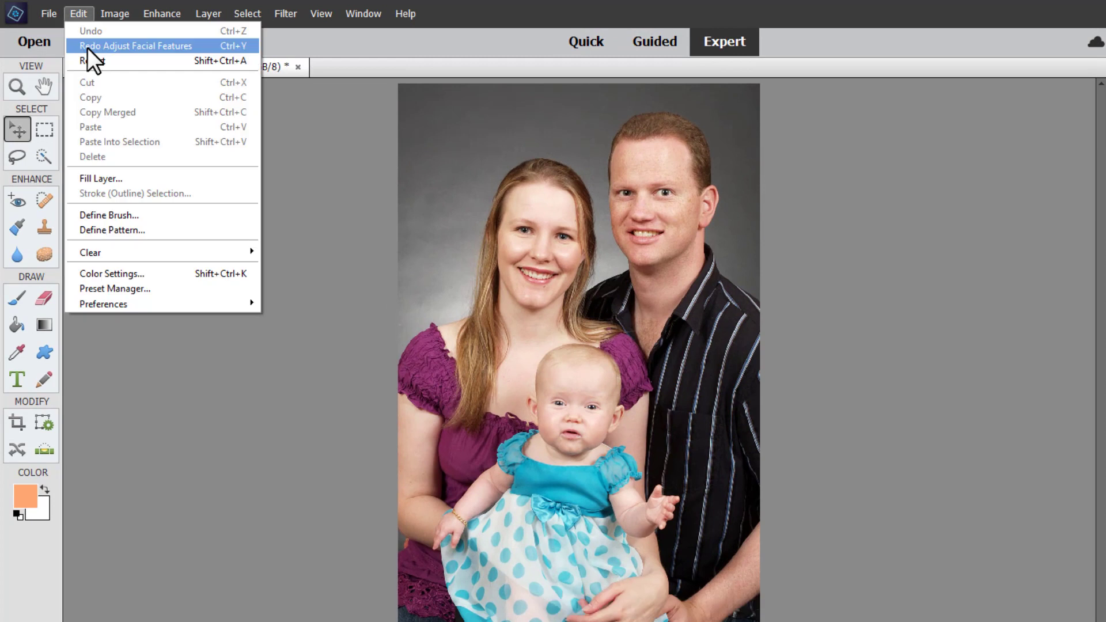
{"action": "left_click", "coordinate": [87, 48]}
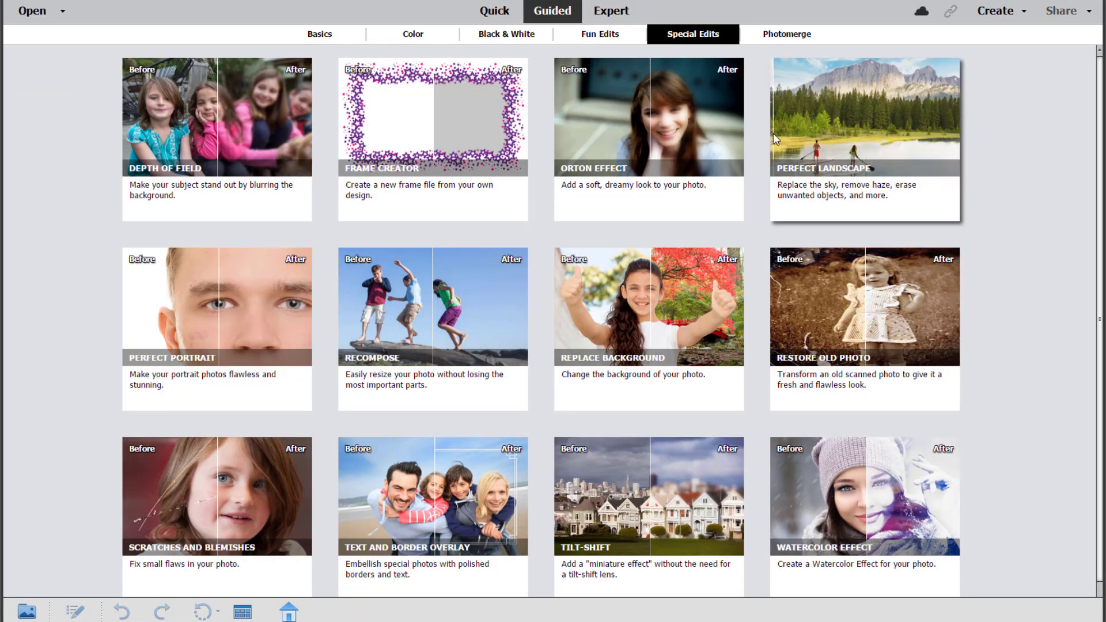
- Start the Perfect Landscape guided edit on the city river photo and review its editing stages
{"action": "left_click", "coordinate": [900, 141]}
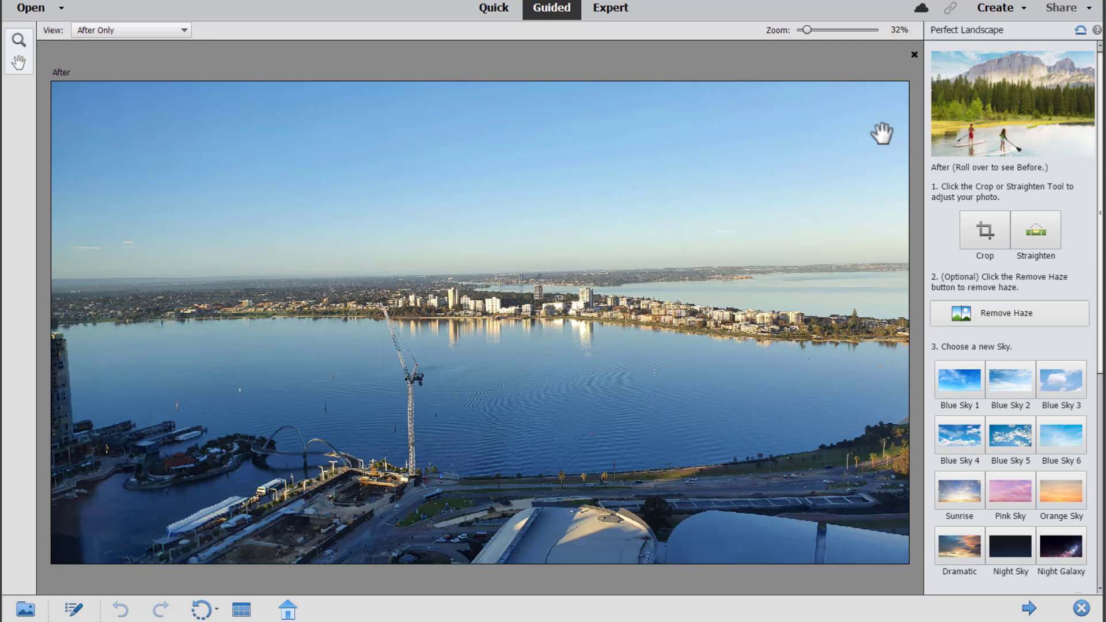
{"action": "mouse_move", "coordinate": [1032, 86]}
{"action": "scroll", "coordinate": [1045, 212], "scroll_direction": "down", "scroll_amount": 3}
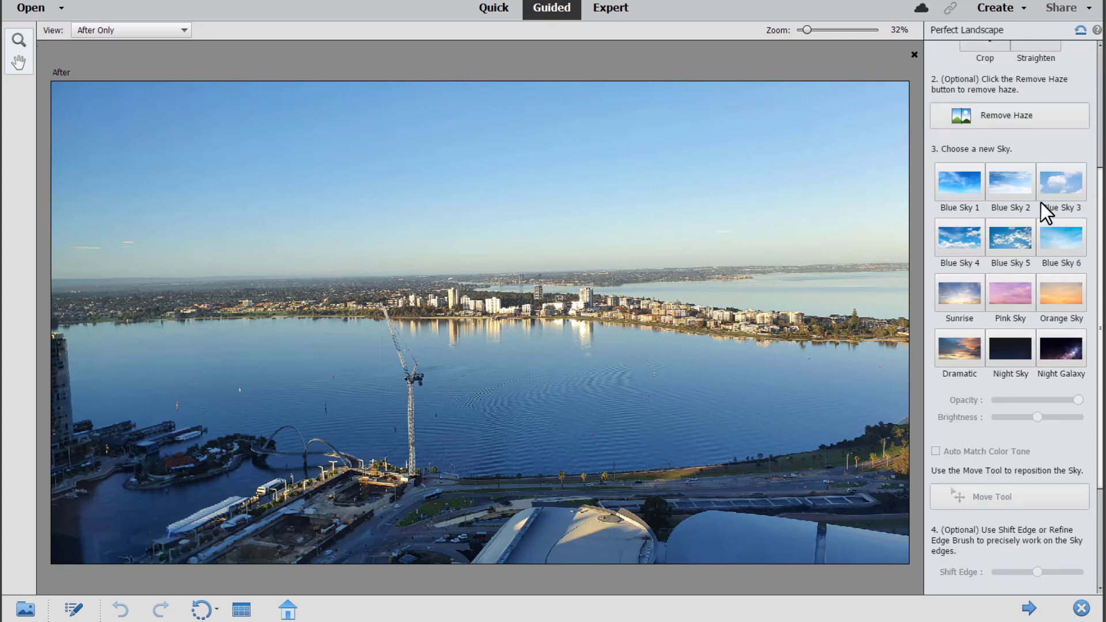
{"action": "scroll", "coordinate": [1042, 203], "scroll_direction": "down", "scroll_amount": 3}
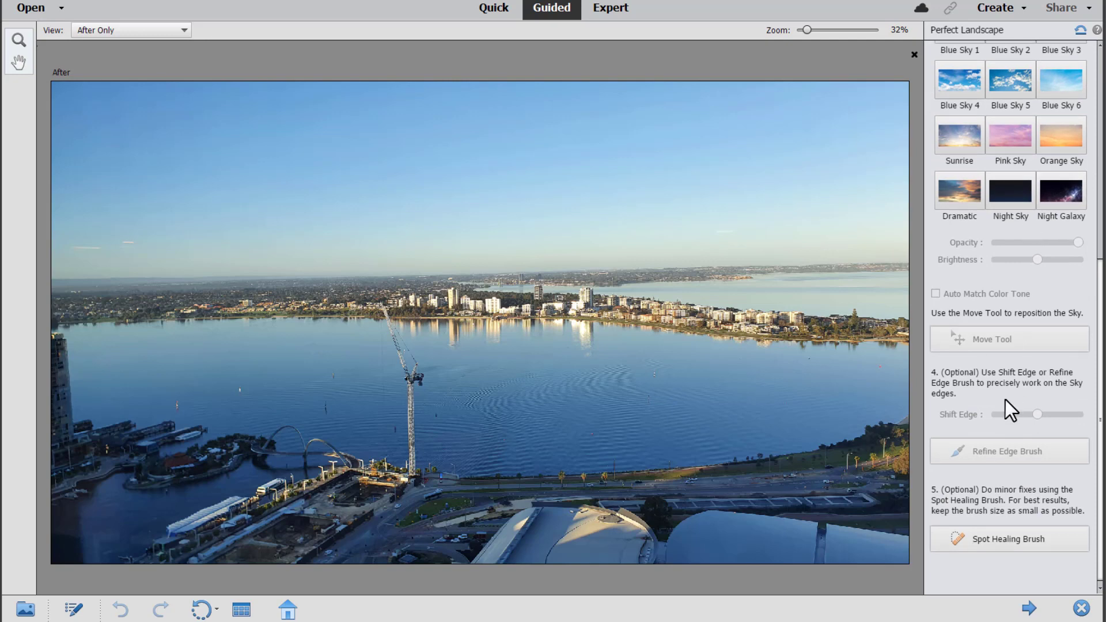
{"action": "scroll", "coordinate": [1005, 400], "scroll_direction": "up", "scroll_amount": 6}
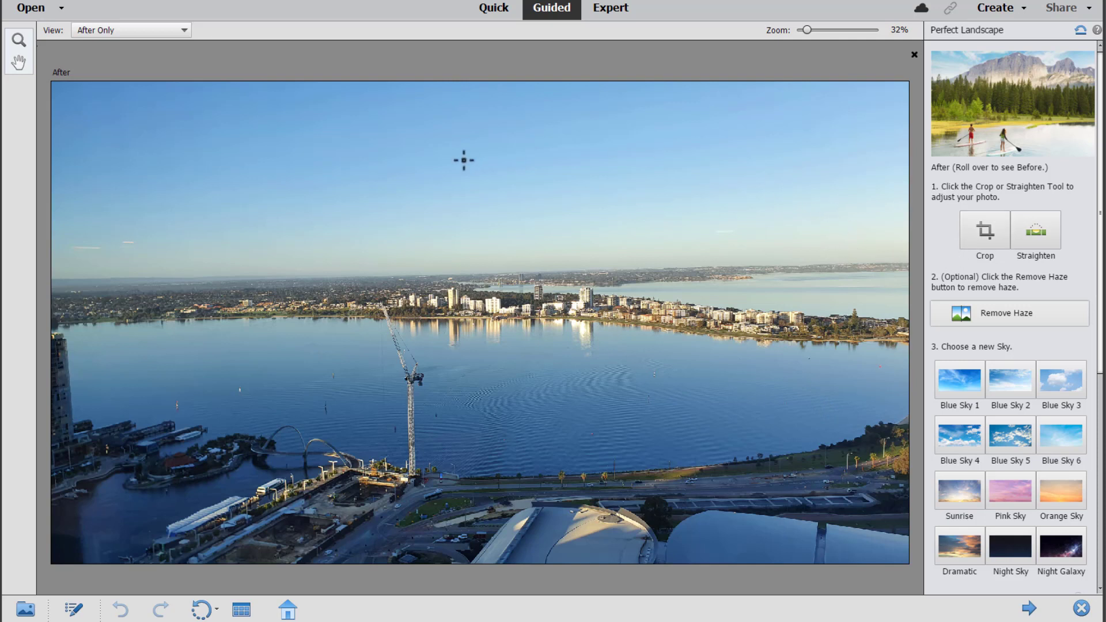
- Crop the landscape to trim a strip off its bottom and a narrow sliver off its right edge
{"action": "left_click", "coordinate": [984, 230]}
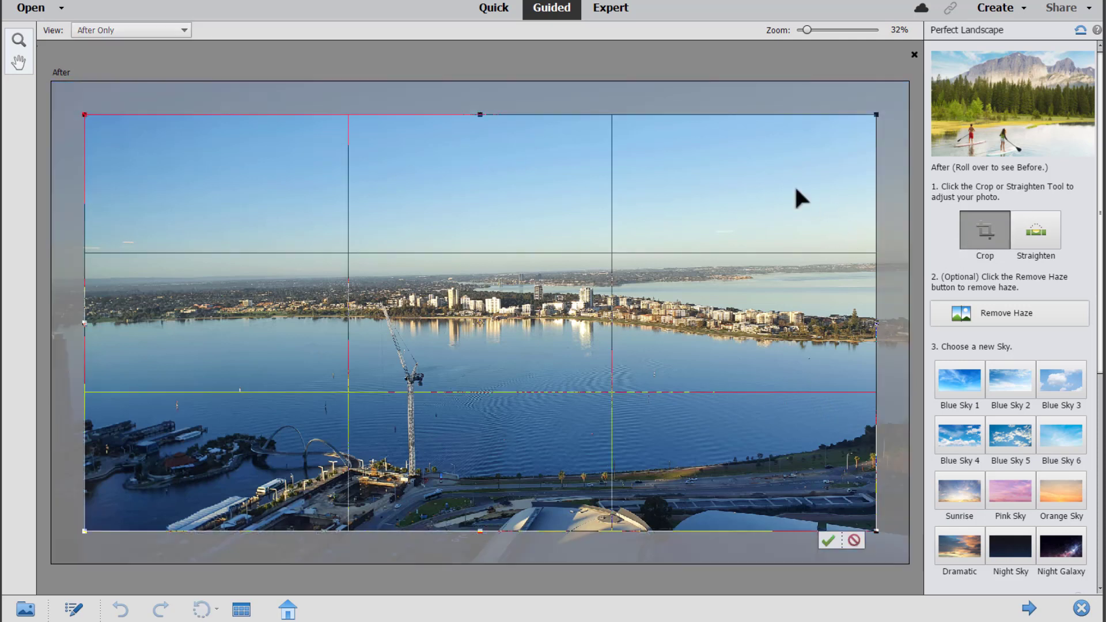
{"action": "left_click_drag", "start_coordinate": [200, 364], "coordinate": [138, 435]}
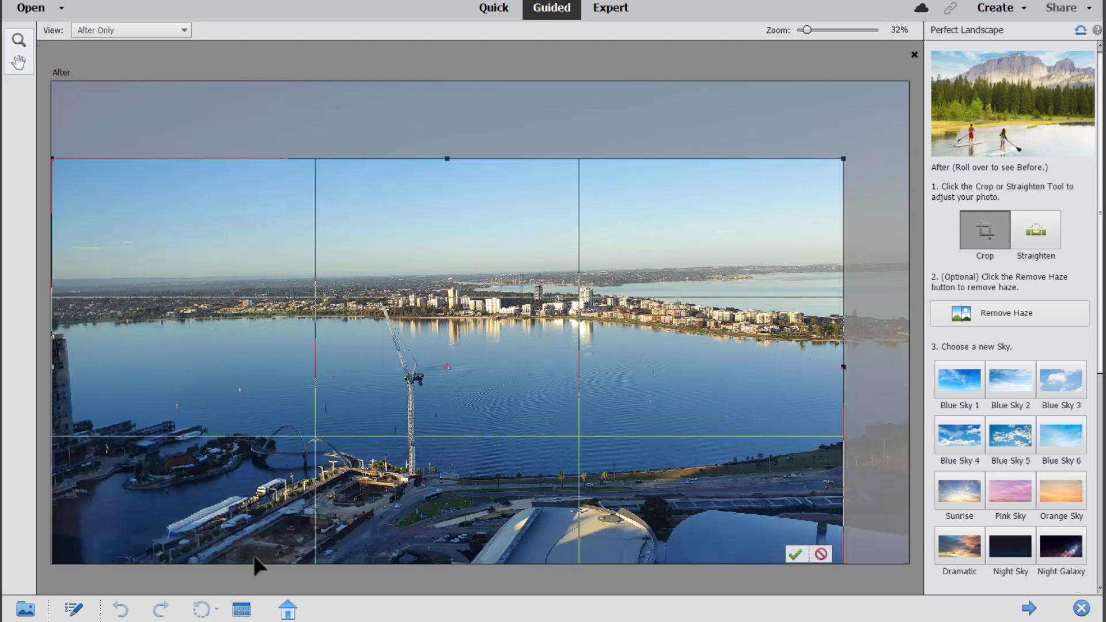
{"action": "left_click_drag", "start_coordinate": [665, 440], "coordinate": [663, 366]}
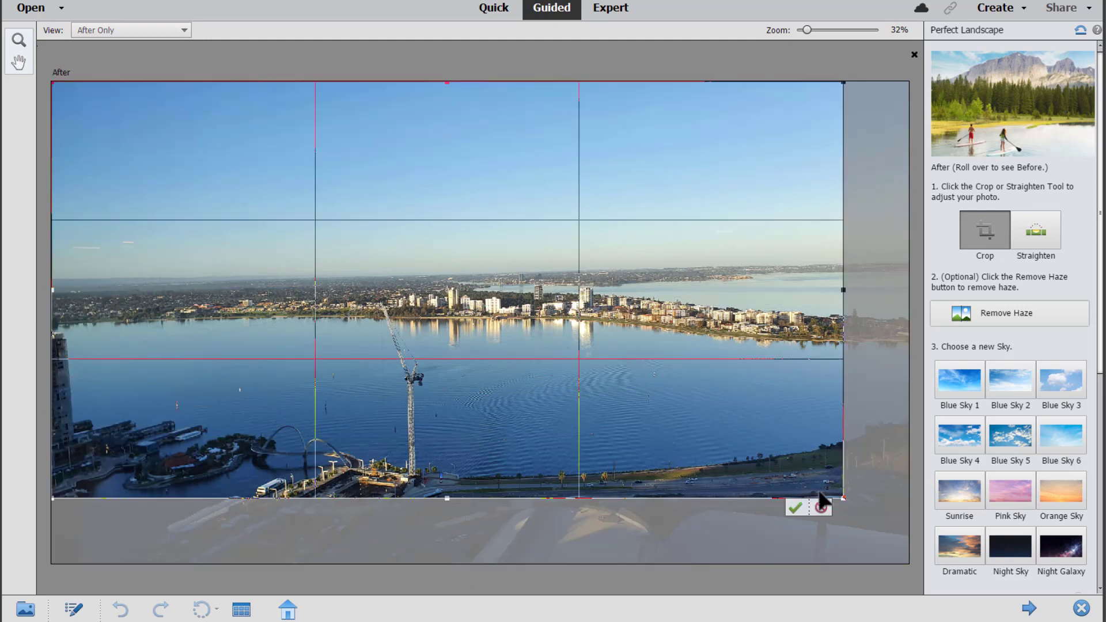
{"action": "left_click_drag", "start_coordinate": [844, 499], "coordinate": [902, 531]}
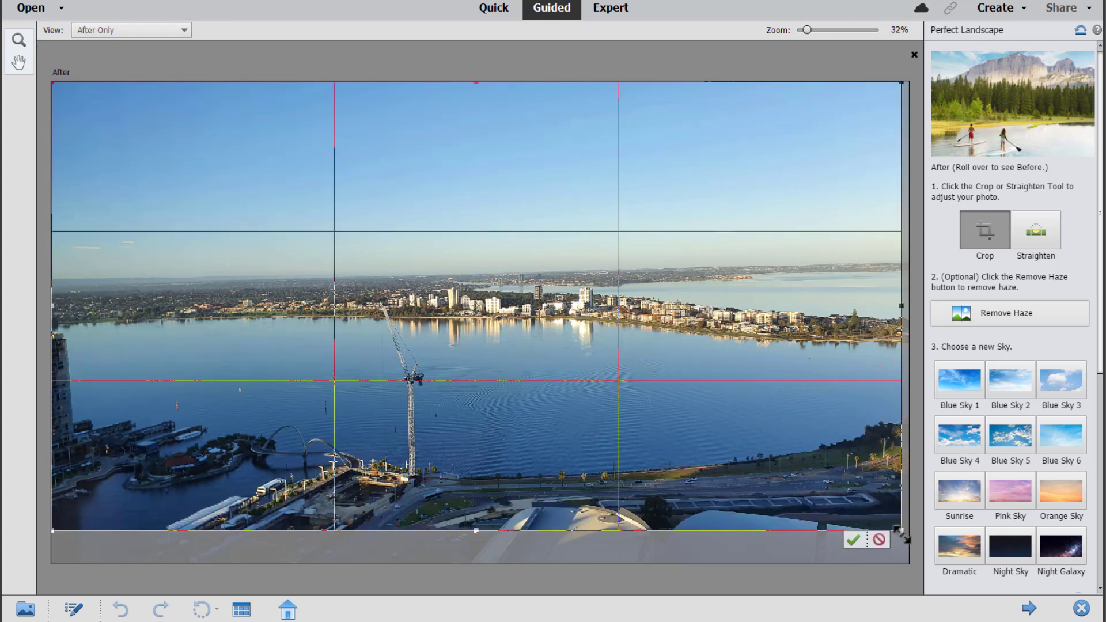
{"action": "left_click", "coordinate": [850, 543]}
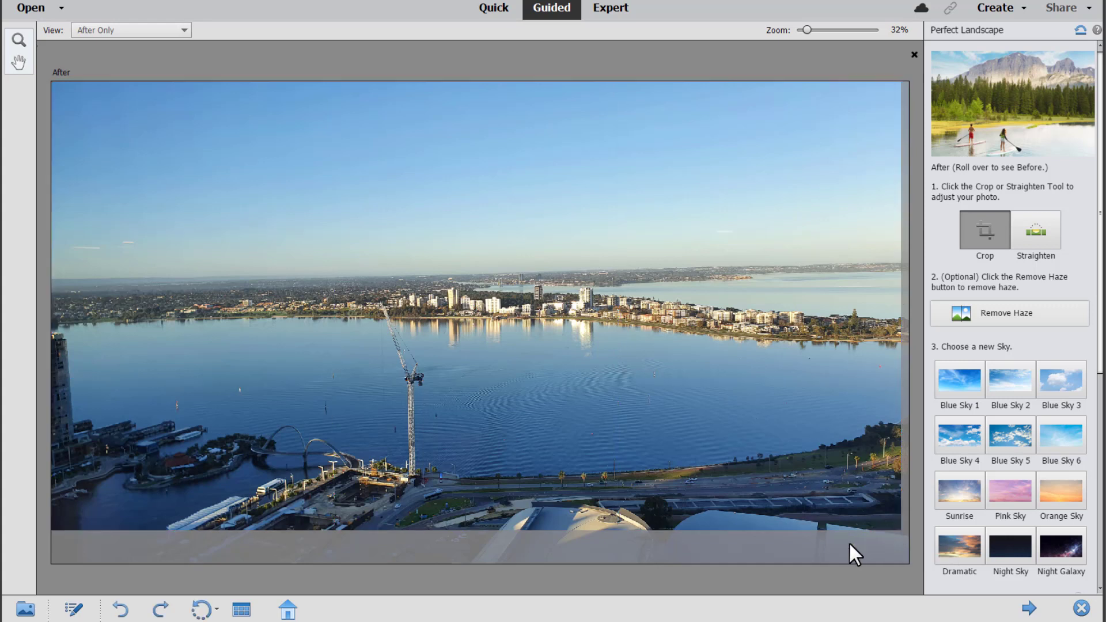
- Straighten the landscape using the vertical crane mast as the reference, and keep the straightened version after comparing it with the unstraightened one
{"action": "left_click", "coordinate": [1028, 229]}
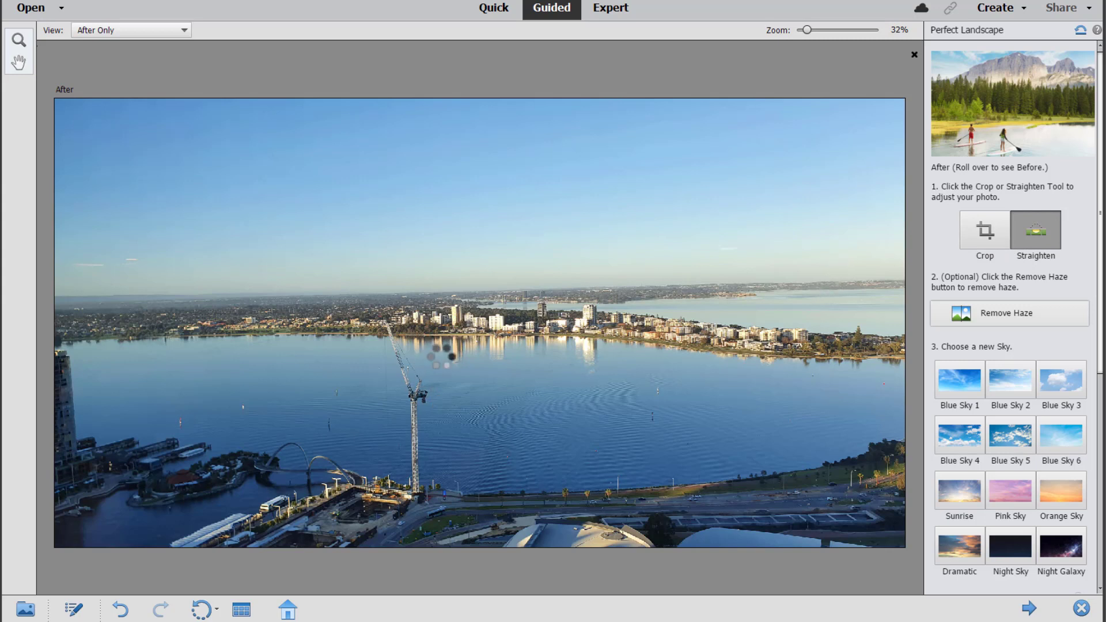
{"action": "key", "text": "z"}
{"action": "left_click_drag", "start_coordinate": [218, 212], "coordinate": [604, 431]}
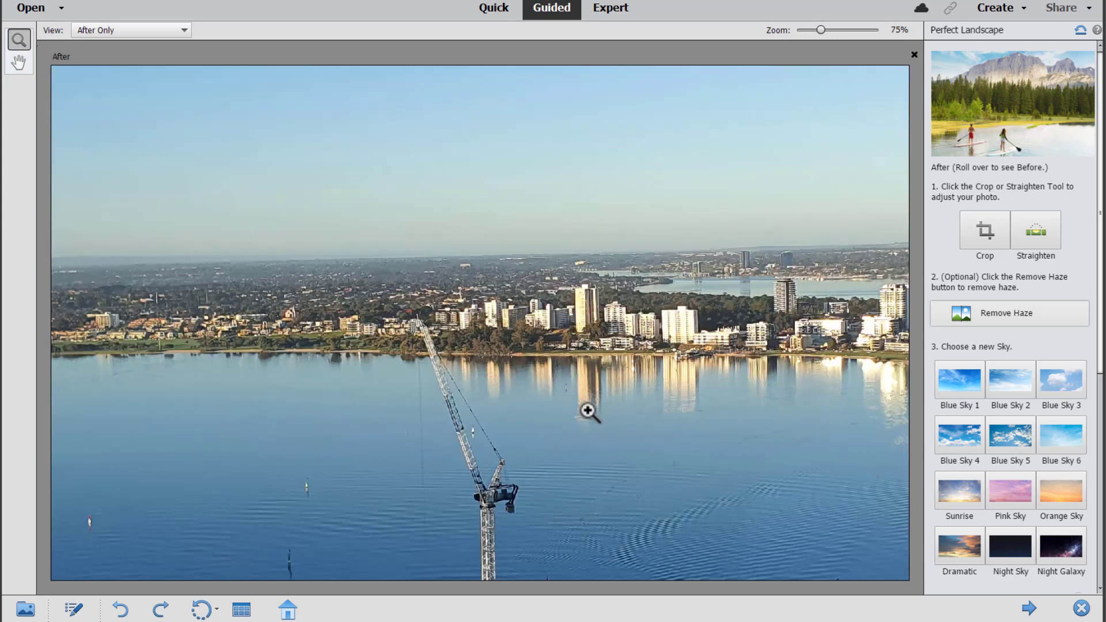
{"action": "key", "text": "p"}
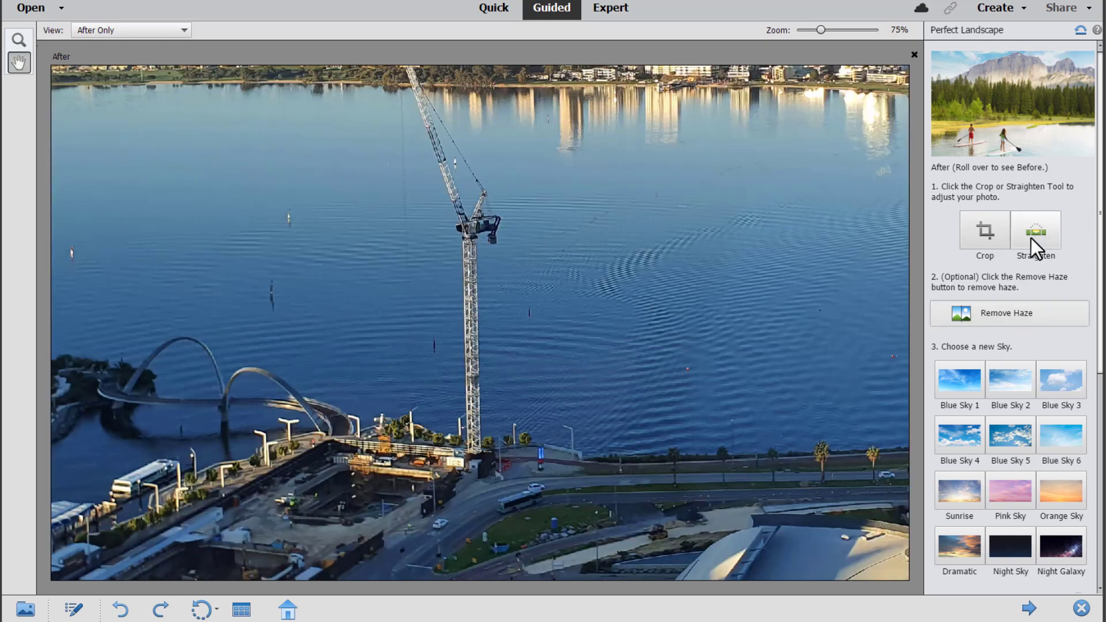
{"action": "left_click", "coordinate": [1031, 237]}
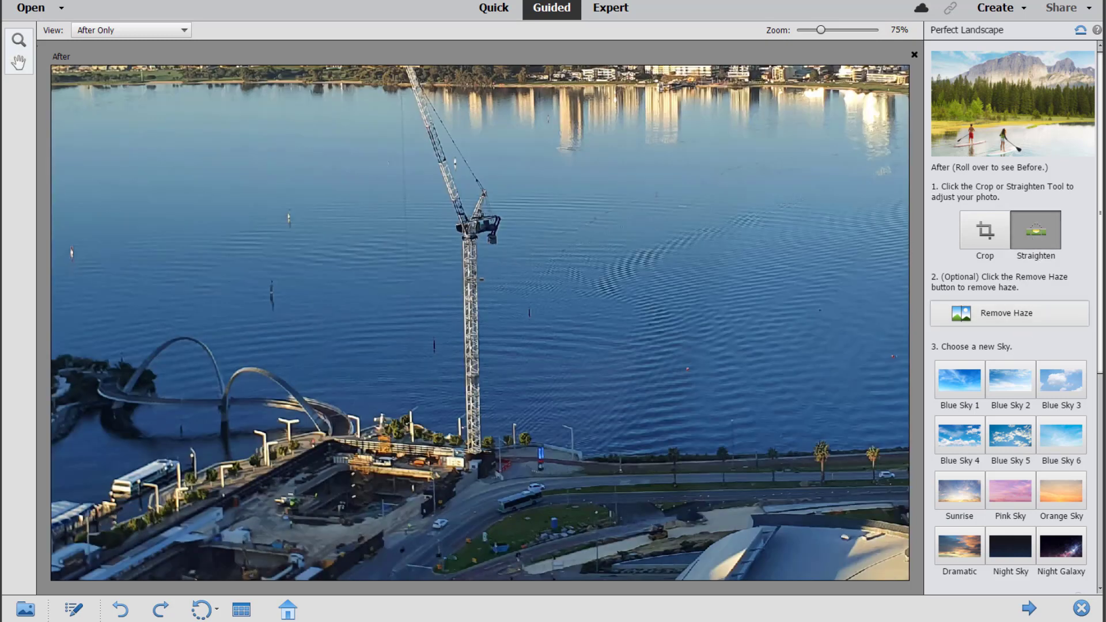
{"action": "left_click_drag", "start_coordinate": [476, 277], "coordinate": [482, 451]}
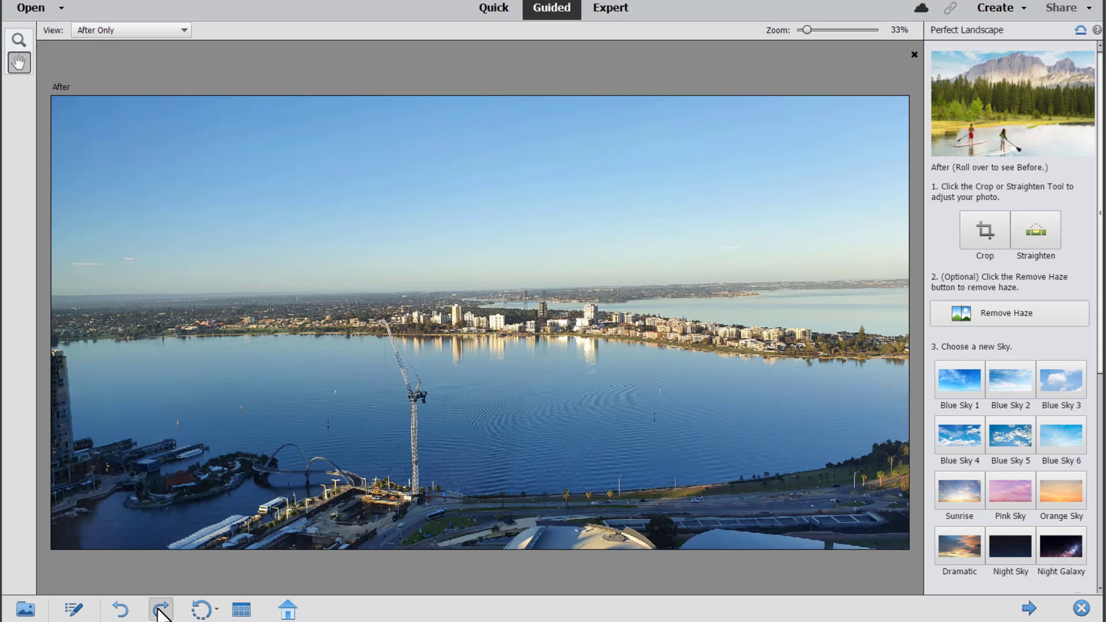
{"action": "left_click", "coordinate": [161, 610]}
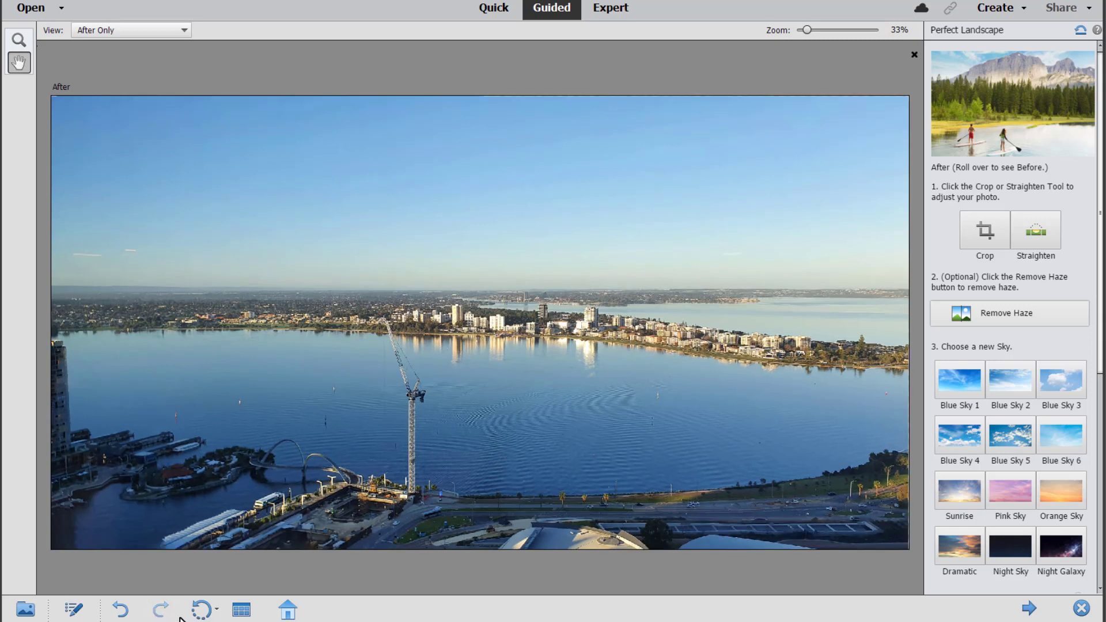
- Remove the haze from the landscape, compare before and after in the horizontal and vertical views, and return to After Only
{"action": "left_click", "coordinate": [1035, 311]}
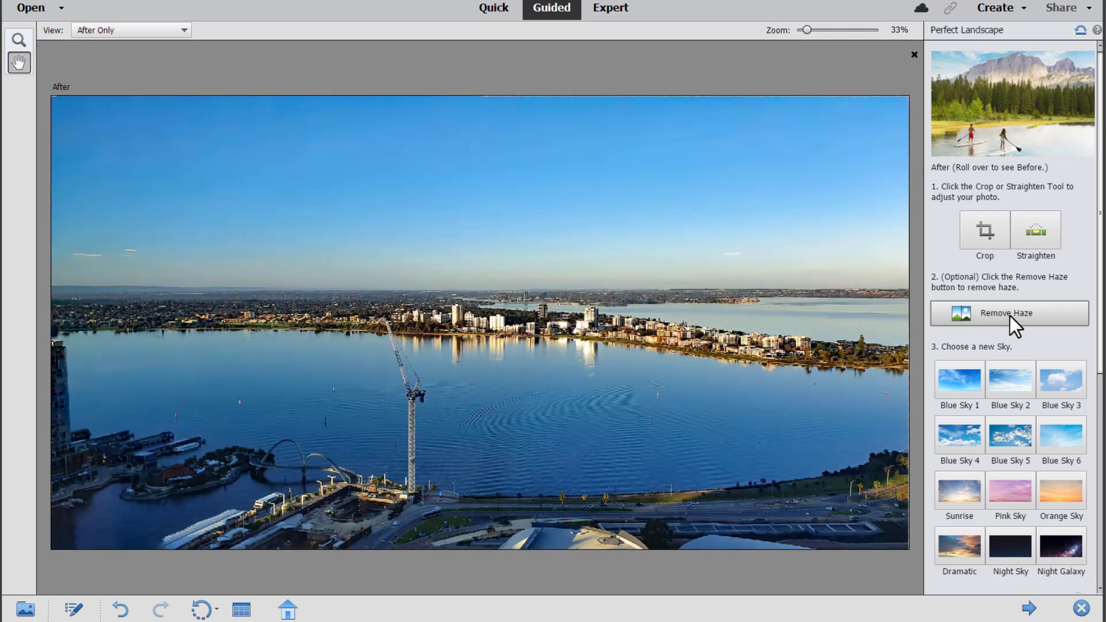
{"action": "mouse_move", "coordinate": [945, 151]}
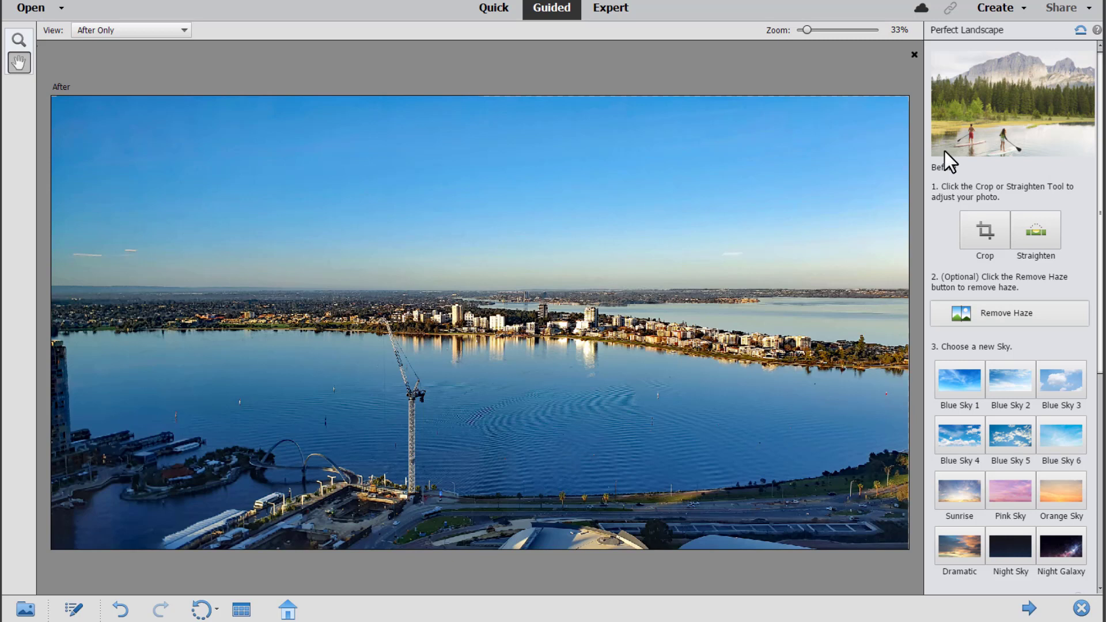
{"action": "left_click", "coordinate": [128, 30]}
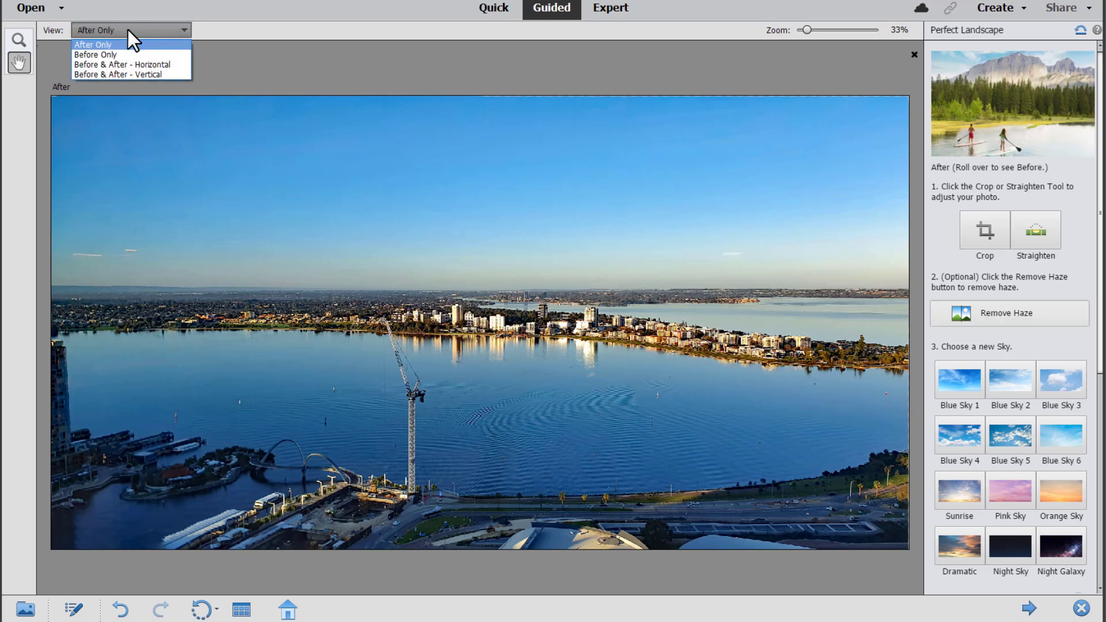
{"action": "left_click", "coordinate": [125, 66]}
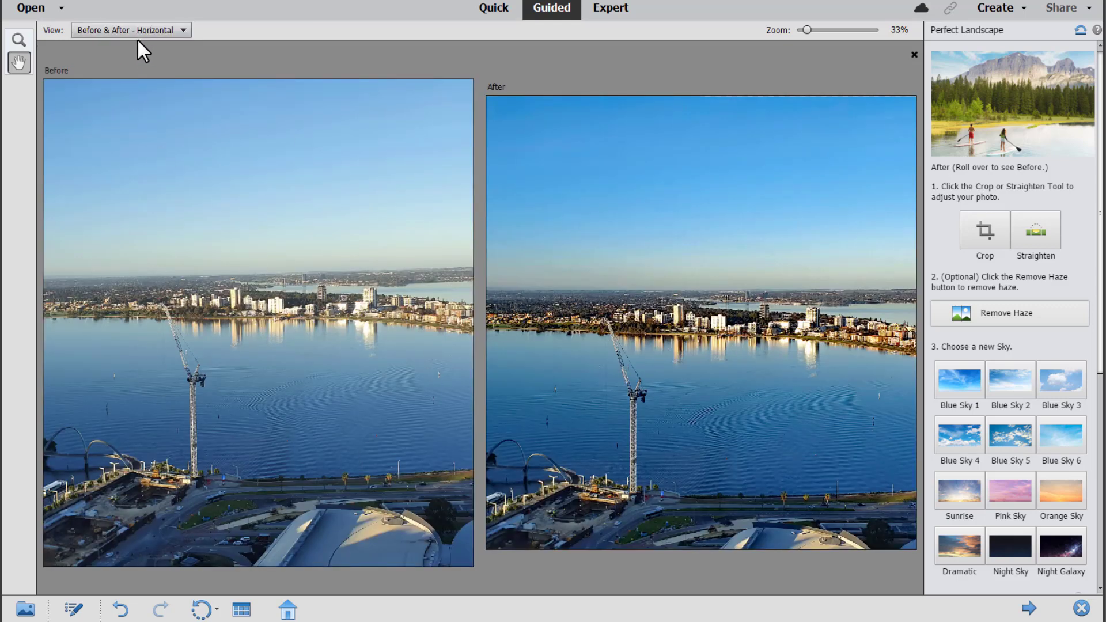
{"action": "left_click", "coordinate": [120, 32]}
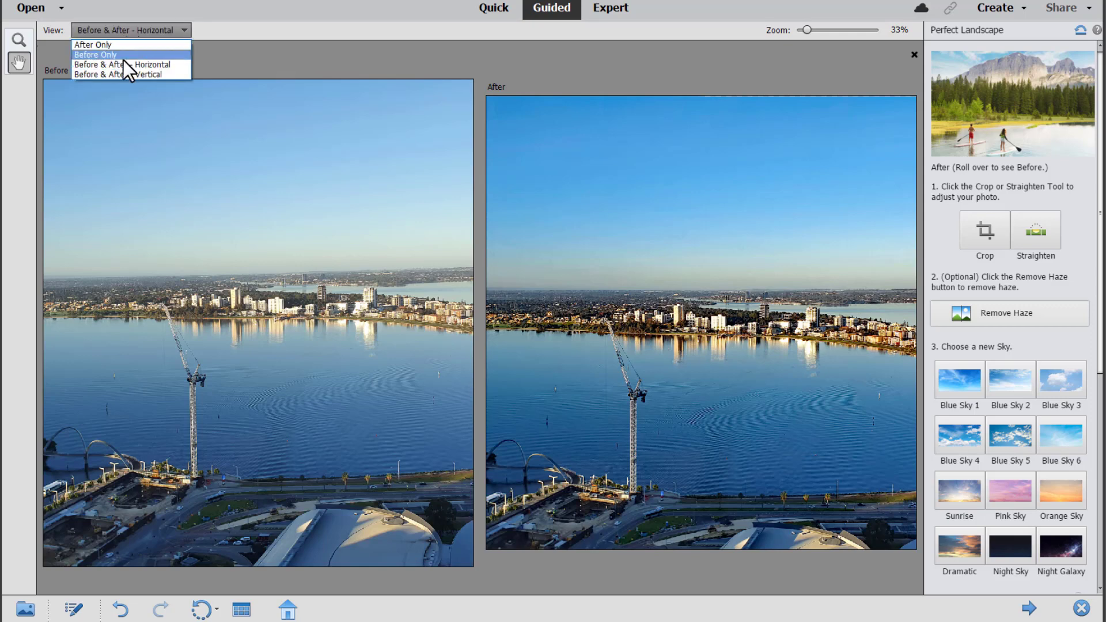
{"action": "left_click", "coordinate": [120, 75]}
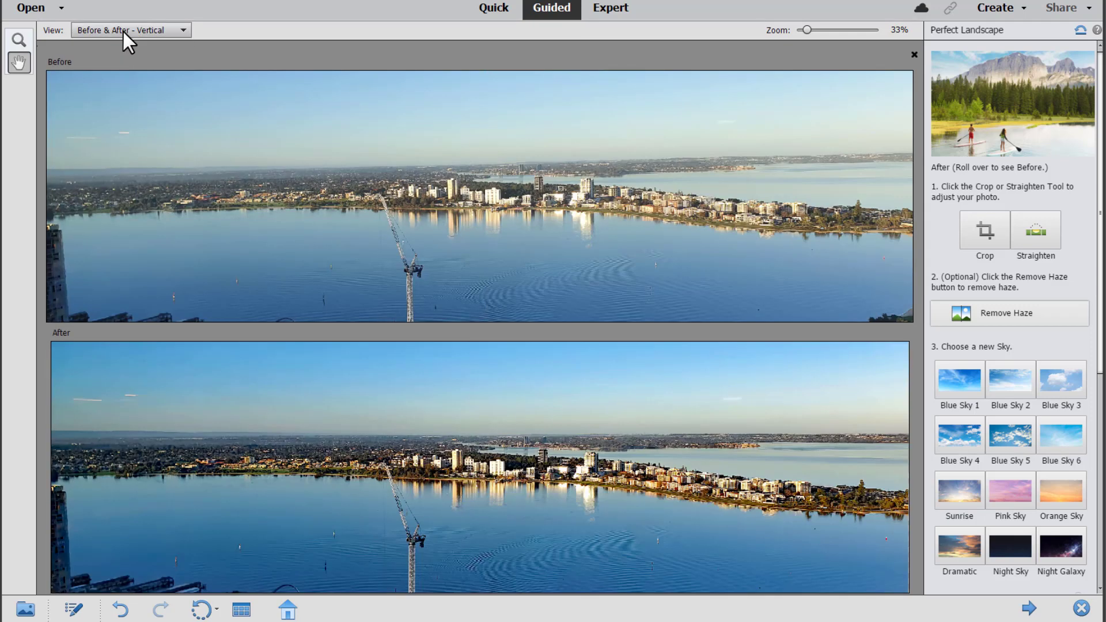
{"action": "left_click_drag", "start_coordinate": [484, 527], "coordinate": [455, 467]}
{"action": "left_click", "coordinate": [121, 30]}
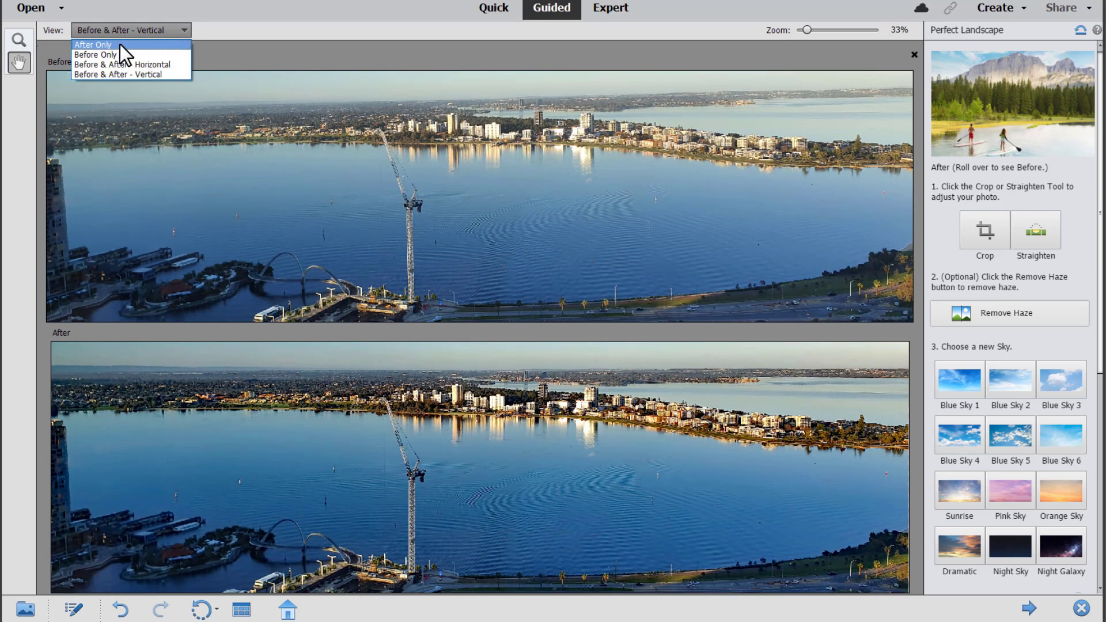
{"action": "left_click", "coordinate": [119, 43]}
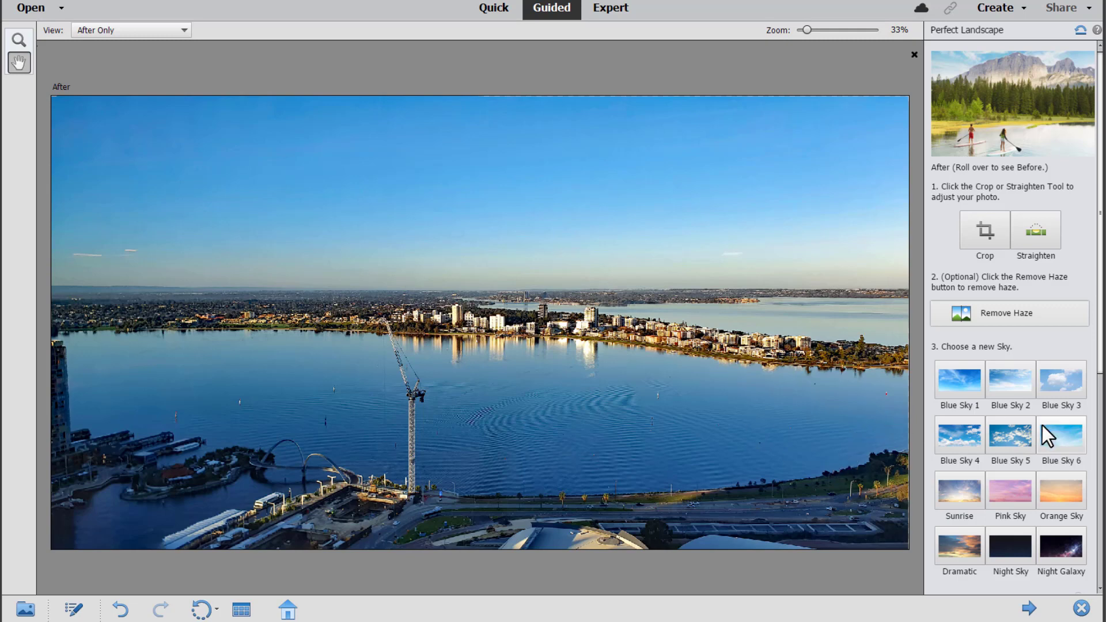
- Replace the landscape's sky with Blue Sky 1 and shift the new sky up and to the left with the Move Tool
{"action": "scroll", "coordinate": [1039, 426], "scroll_direction": "down", "scroll_amount": 4}
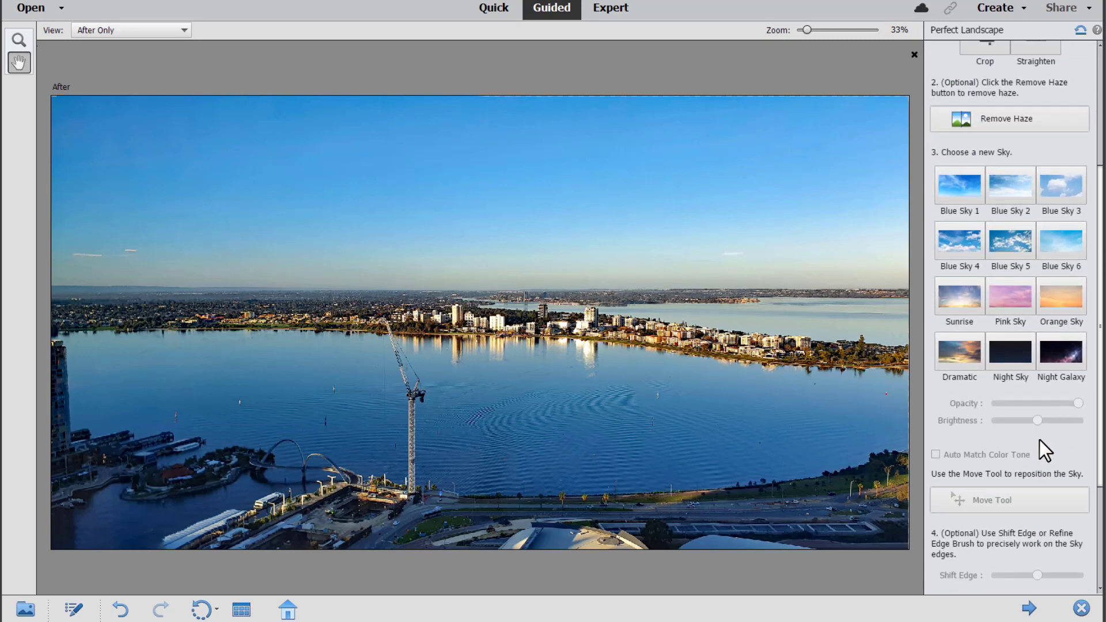
{"action": "scroll", "coordinate": [1040, 440], "scroll_direction": "up", "scroll_amount": 2}
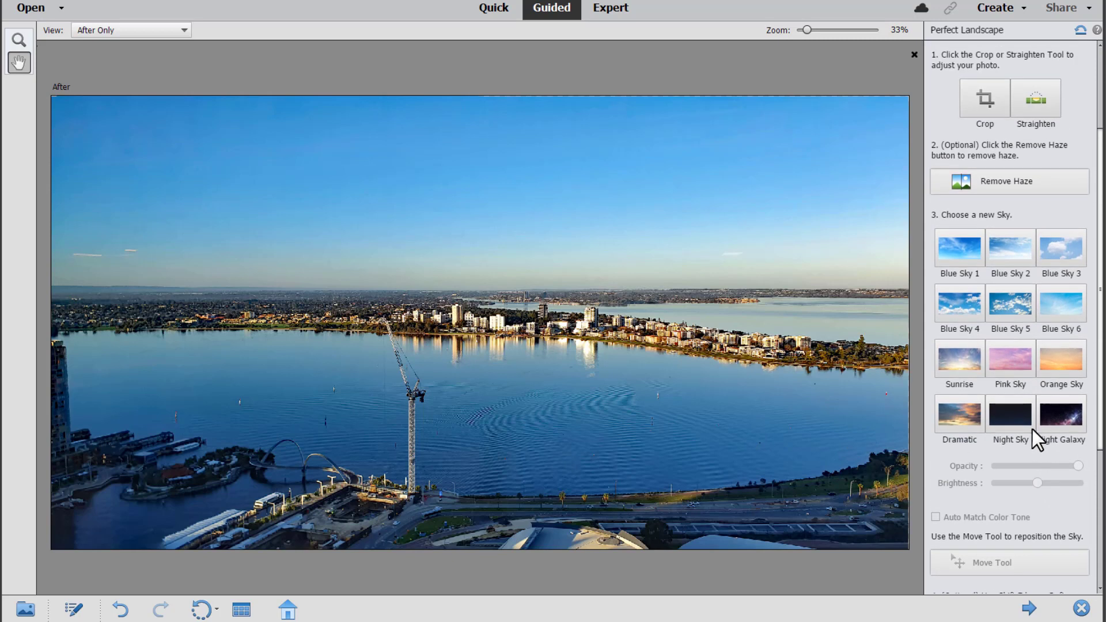
{"action": "left_click", "coordinate": [962, 243]}
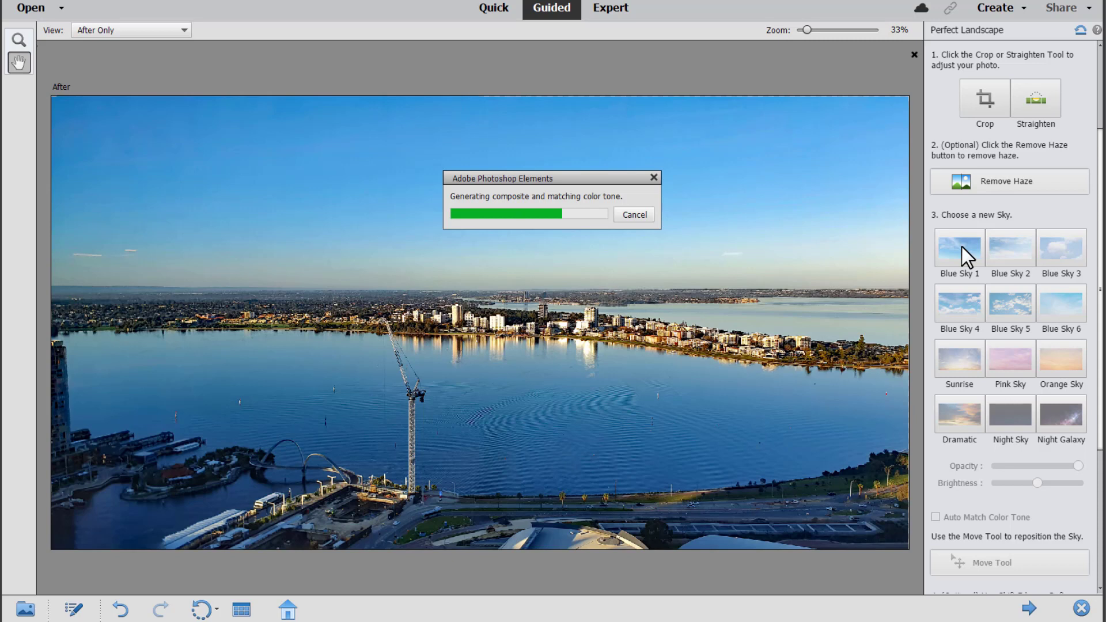
{"action": "left_click", "coordinate": [965, 562]}
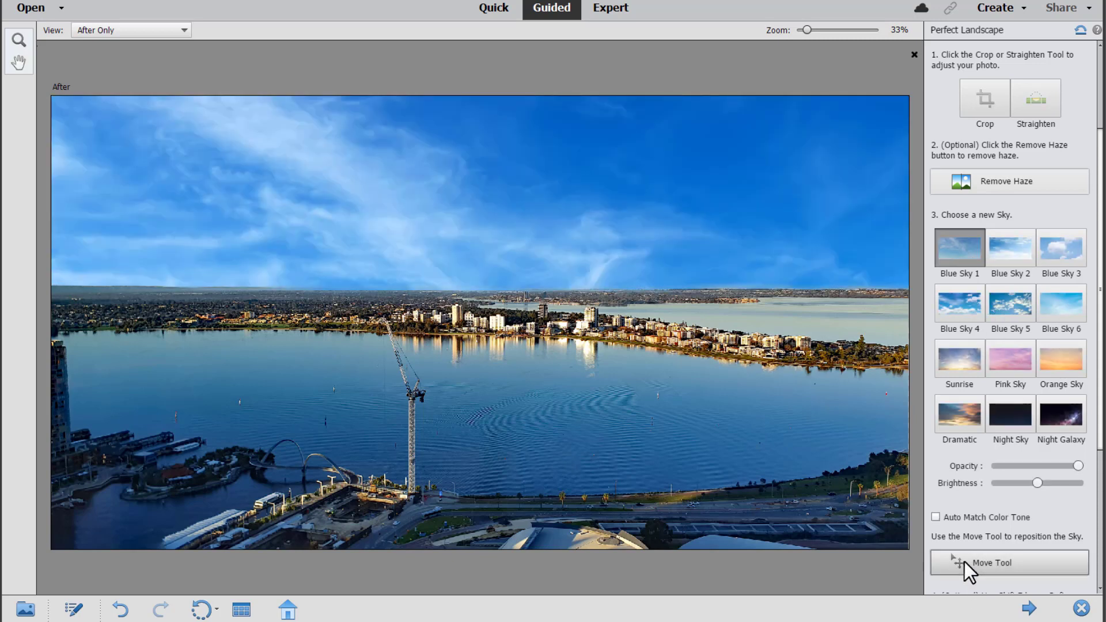
{"action": "scroll", "coordinate": [979, 517], "scroll_direction": "down", "scroll_amount": 3}
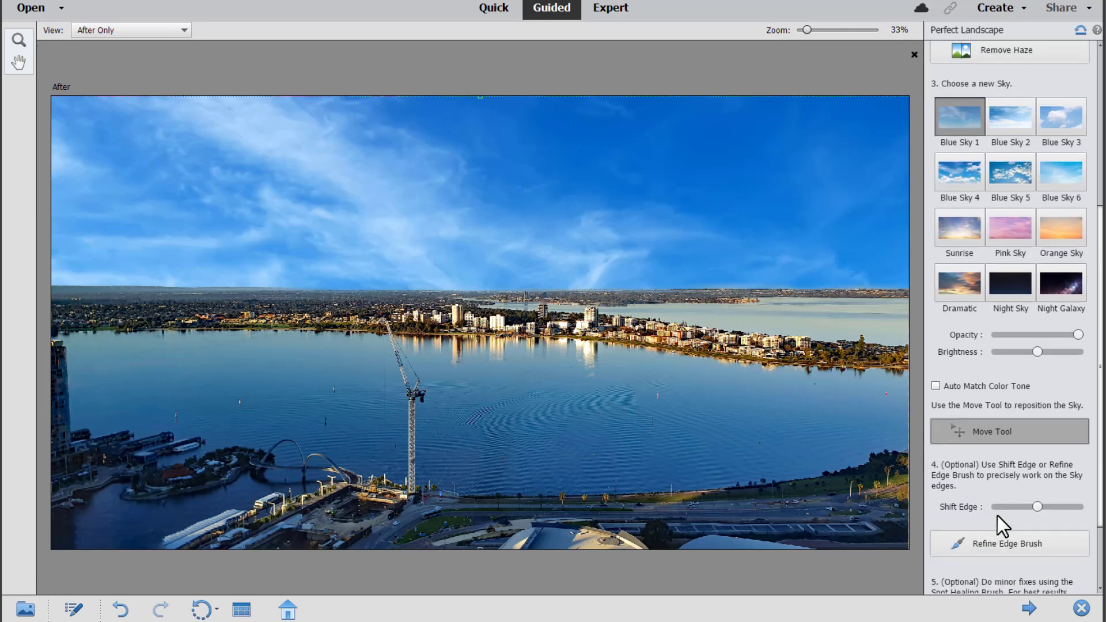
{"action": "left_click_drag", "start_coordinate": [687, 191], "coordinate": [582, 90]}
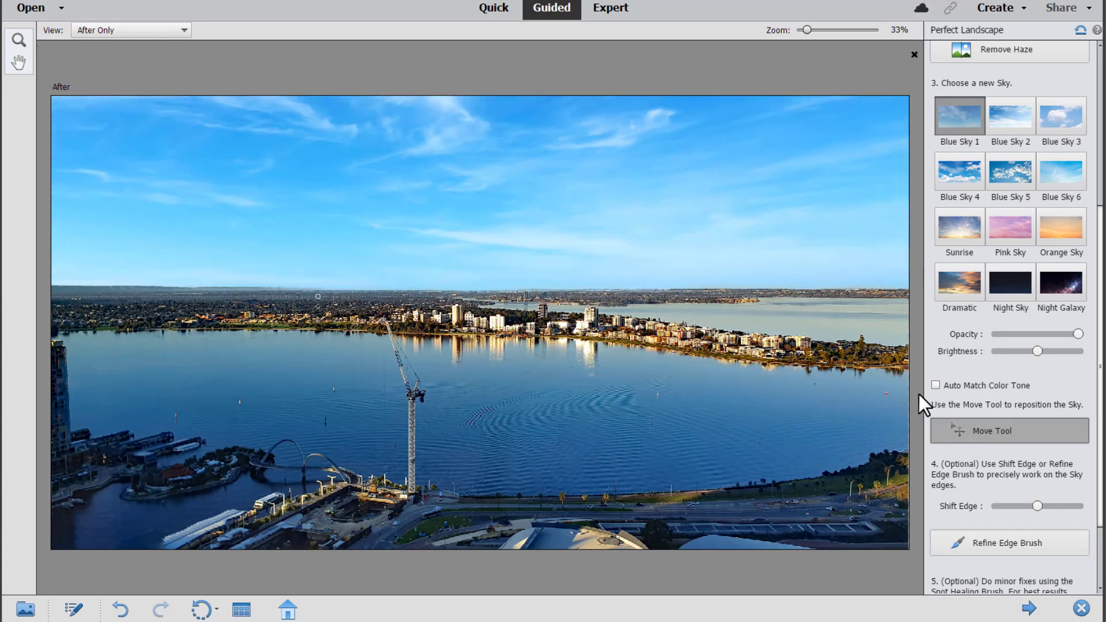
- Try the Orange Sky in the landscape, repositioning it with the Move Tool, and replace it with the Dramatic sky
{"action": "left_click", "coordinate": [1070, 224]}
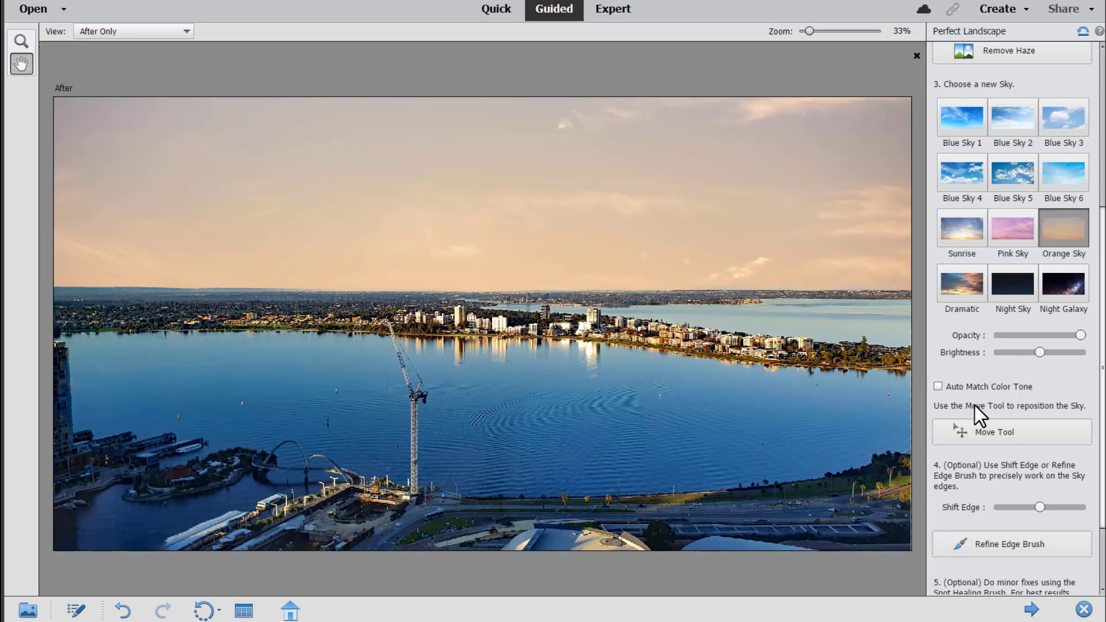
{"action": "left_click", "coordinate": [997, 434]}
{"action": "left_click_drag", "start_coordinate": [767, 258], "coordinate": [731, 258]}
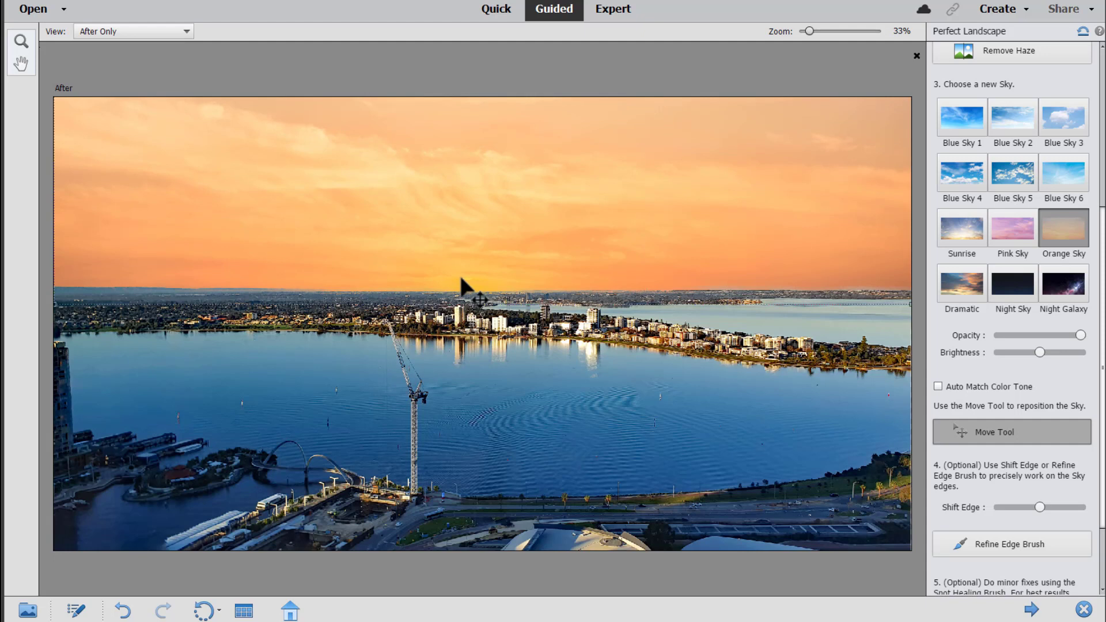
{"action": "left_click", "coordinate": [966, 288]}
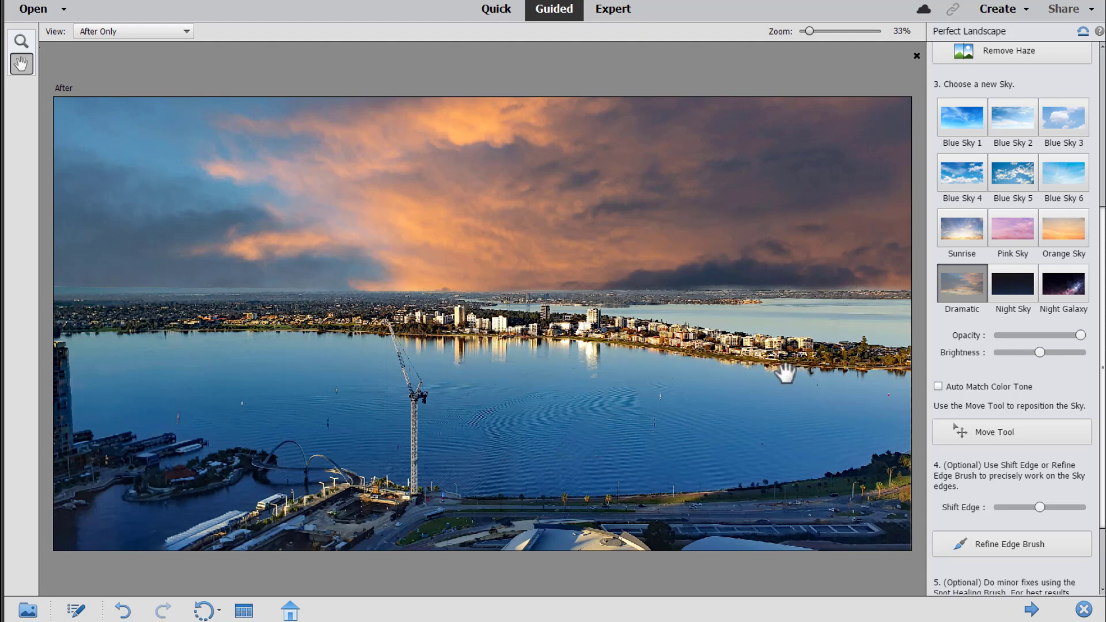
- Switch to the Sunrise sky, move it so its golden glow meets the horizon, and compare it with Auto Match Color Tone on and off
{"action": "left_click", "coordinate": [964, 233]}
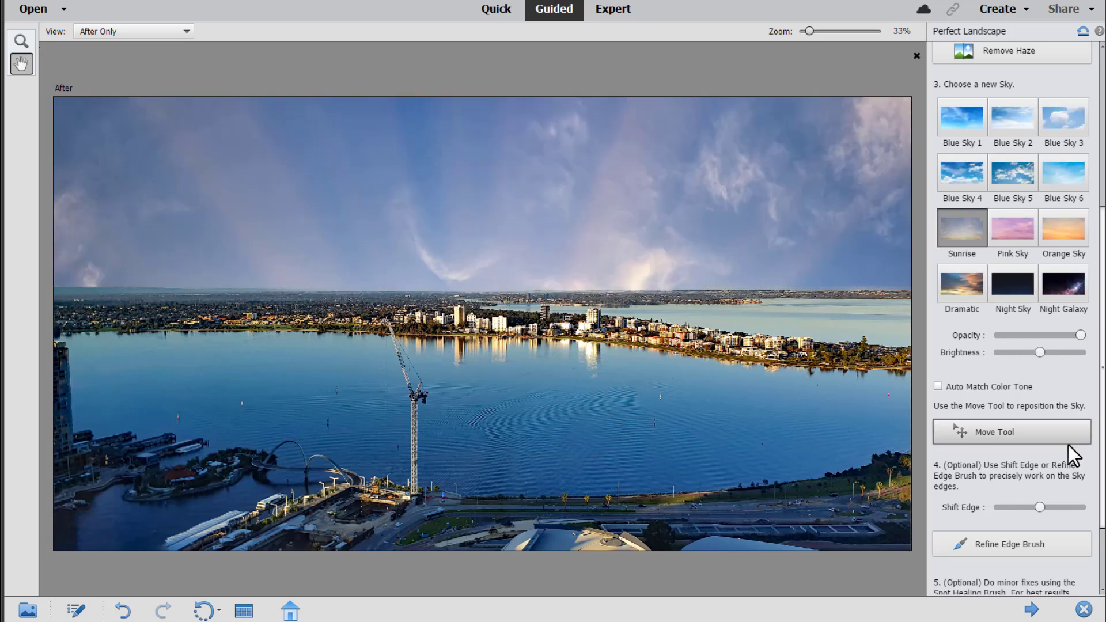
{"action": "left_click", "coordinate": [1065, 439]}
{"action": "left_click_drag", "start_coordinate": [402, 284], "coordinate": [503, 221]}
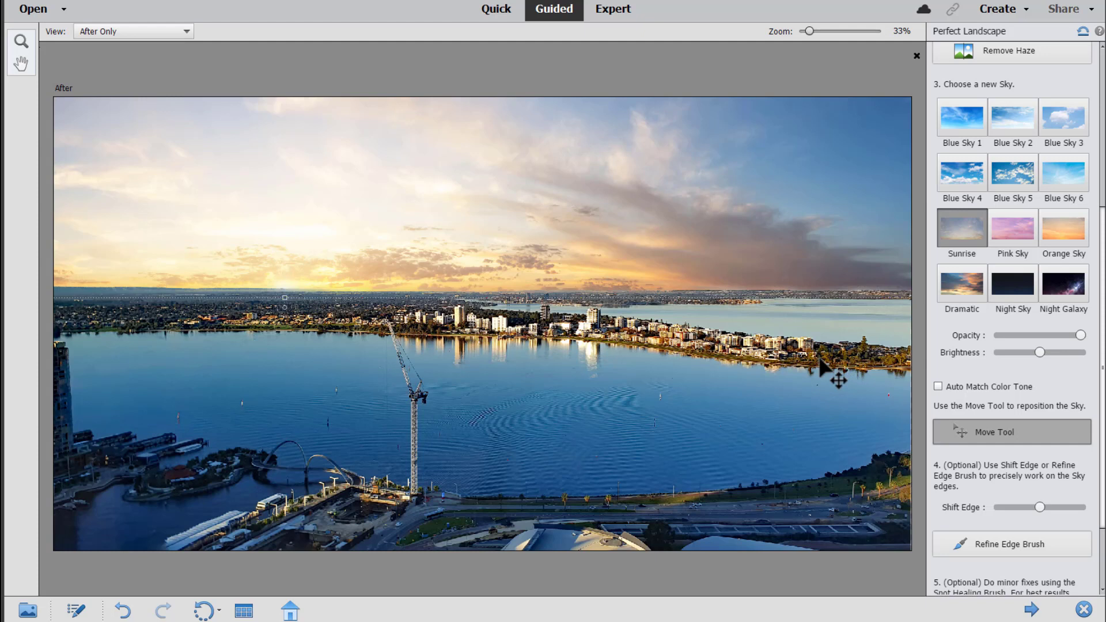
{"action": "left_click", "coordinate": [938, 386]}
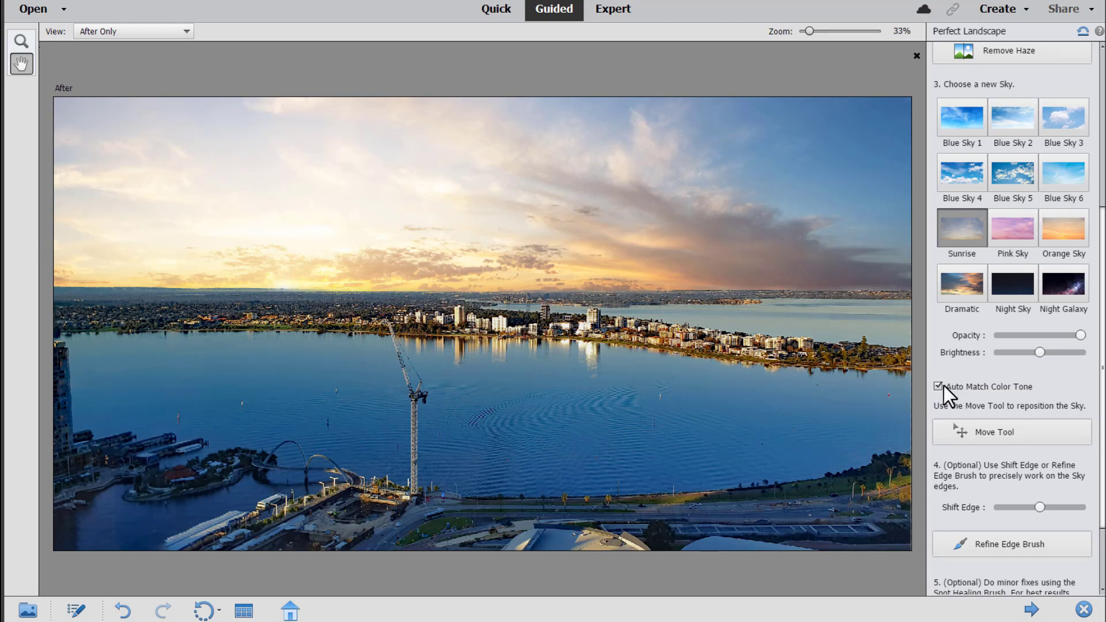
{"action": "left_click", "coordinate": [938, 387]}
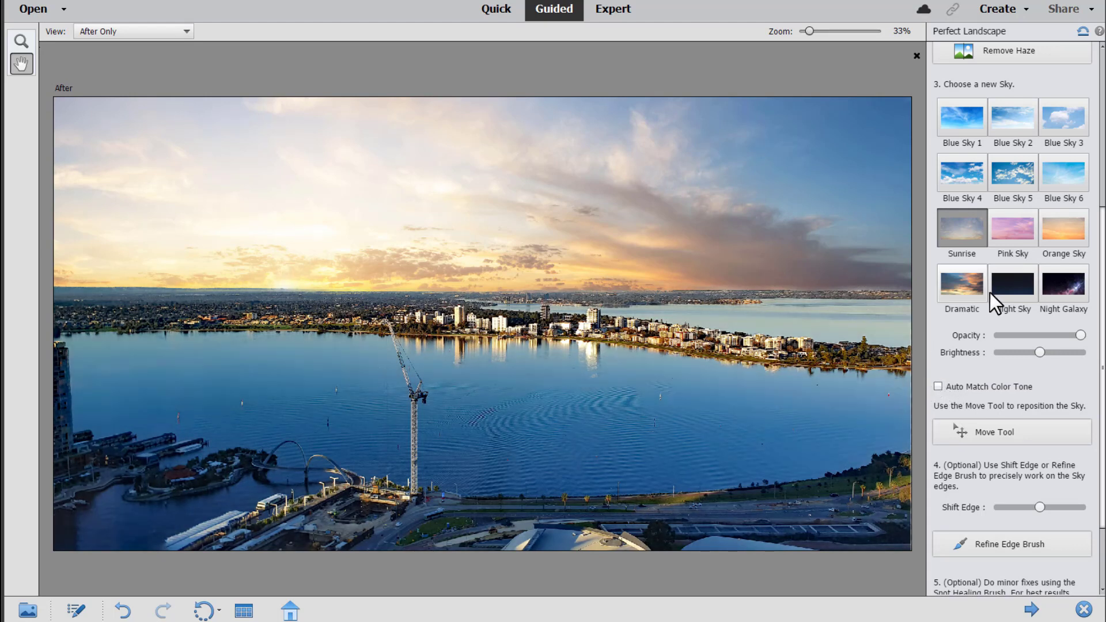
- Apply the Night Sky to the landscape and enable Auto Match Color Tone to adapt the foreground
{"action": "left_click", "coordinate": [1021, 291]}
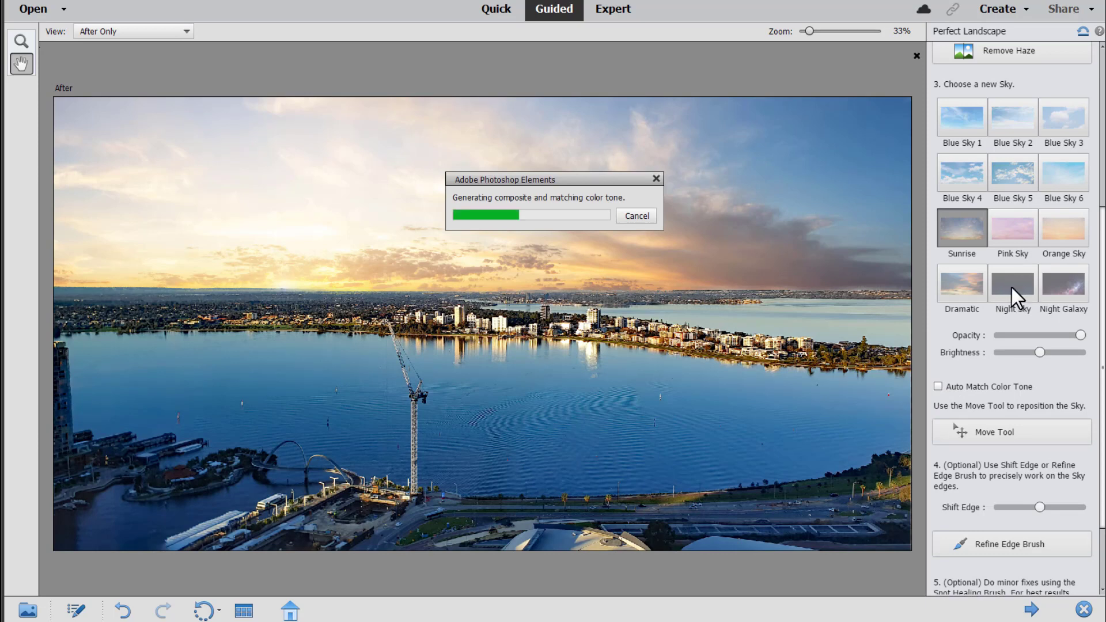
{"action": "left_click_drag", "start_coordinate": [605, 206], "coordinate": [540, 178]}
{"action": "left_click", "coordinate": [949, 388]}
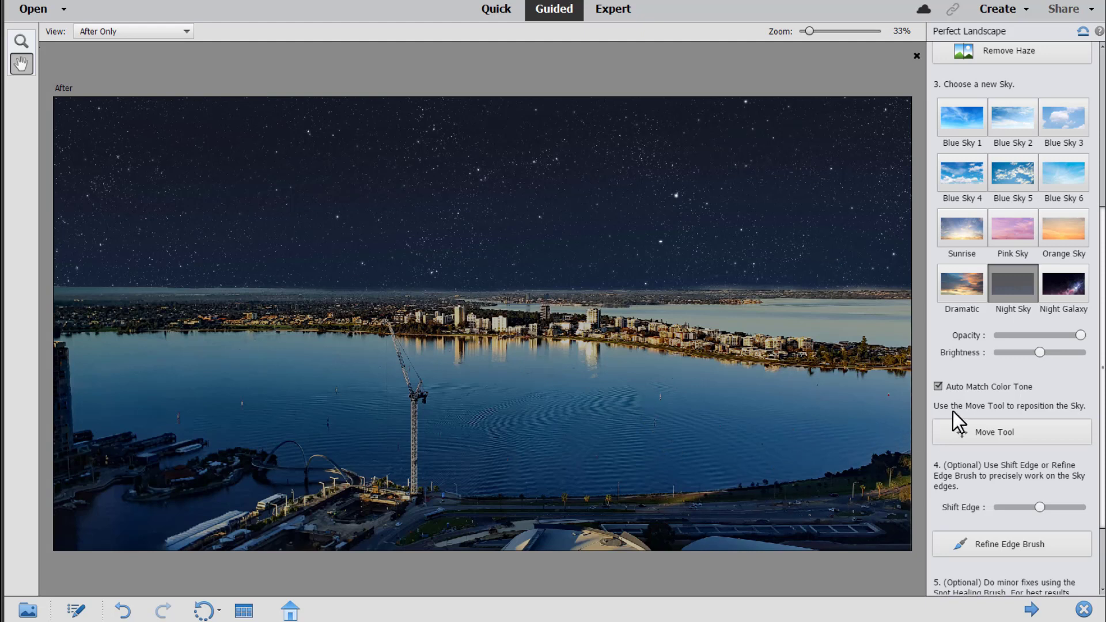
- Reapply the Sunrise sky with colour matching on and shift it up with the Move Tool until the golden clouds sit at the horizon
{"action": "left_click", "coordinate": [957, 243]}
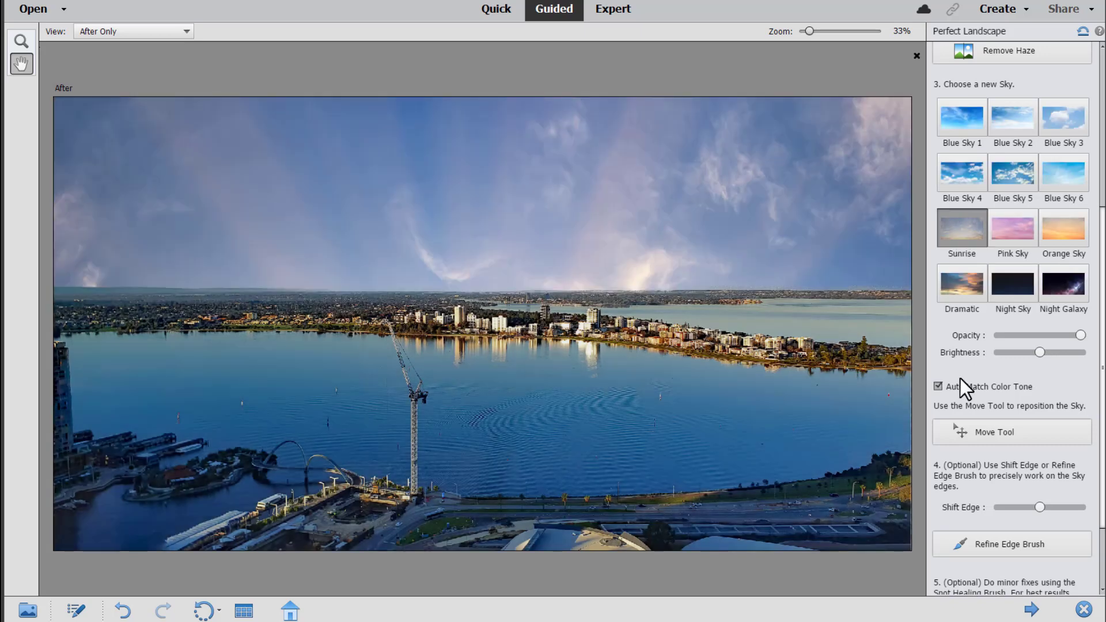
{"action": "left_click", "coordinate": [966, 432]}
{"action": "left_click_drag", "start_coordinate": [565, 248], "coordinate": [363, 98]}
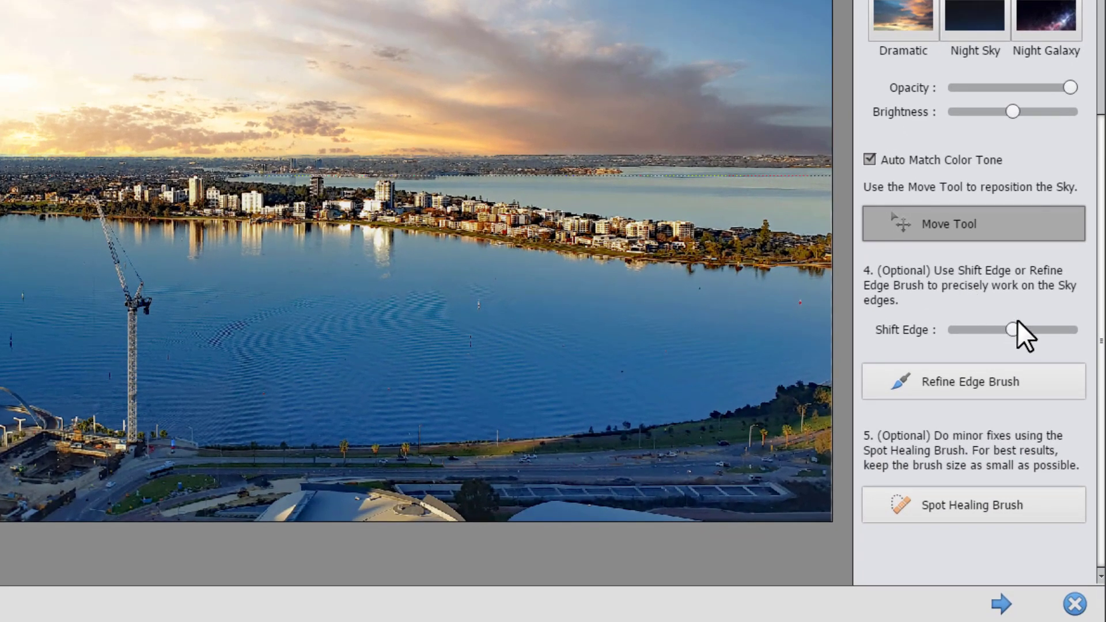
- Try Shift Edge on the sky boundary in both directions and return it to the middle setting
{"action": "left_click_drag", "start_coordinate": [1013, 329], "coordinate": [1056, 333]}
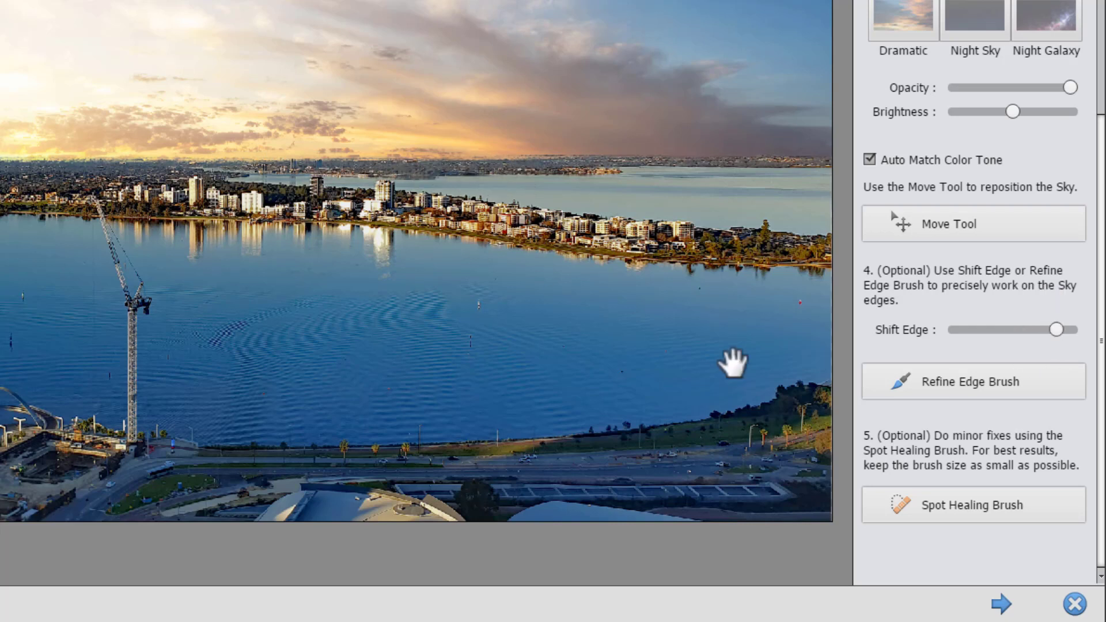
{"action": "left_click_drag", "start_coordinate": [1060, 338], "coordinate": [966, 339]}
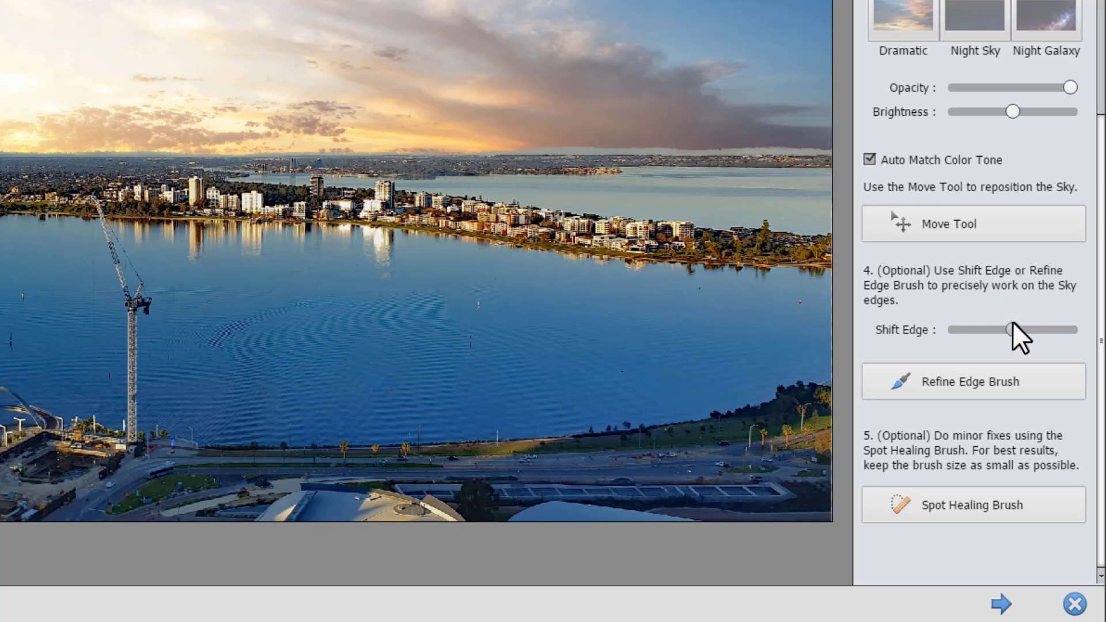
{"action": "left_click_drag", "start_coordinate": [1013, 323], "coordinate": [1015, 323]}
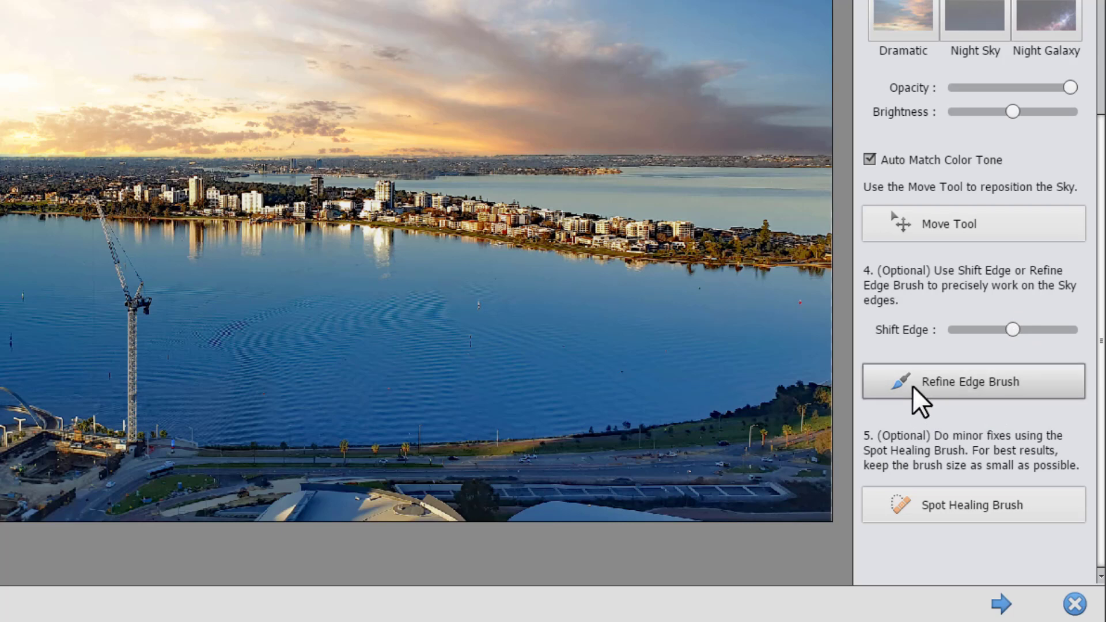
- Enlarge the Spot Healing Brush and paint over the whole crane to remove it from the water
{"action": "scroll", "coordinate": [915, 385], "scroll_direction": "up", "scroll_amount": 8}
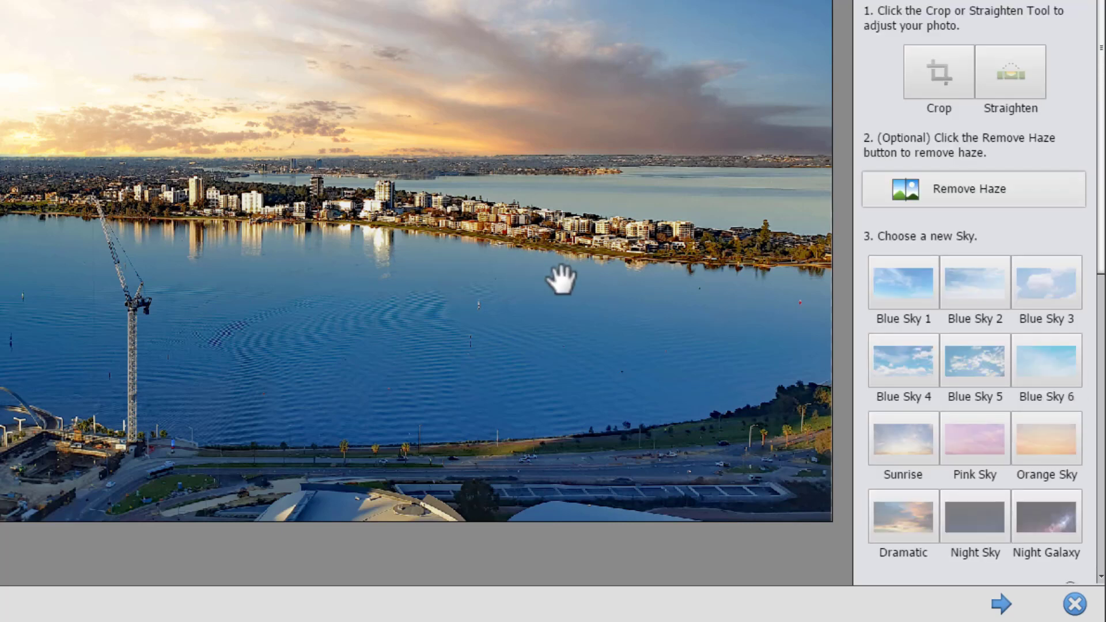
{"action": "scroll", "coordinate": [984, 309], "scroll_direction": "down", "scroll_amount": 8}
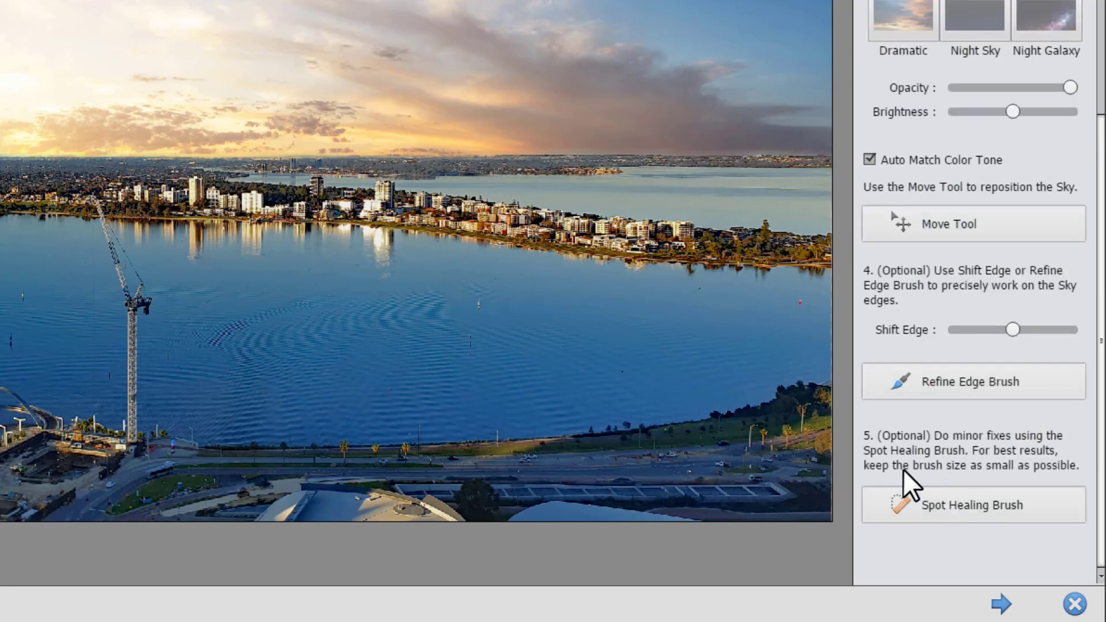
{"action": "left_click", "coordinate": [942, 510]}
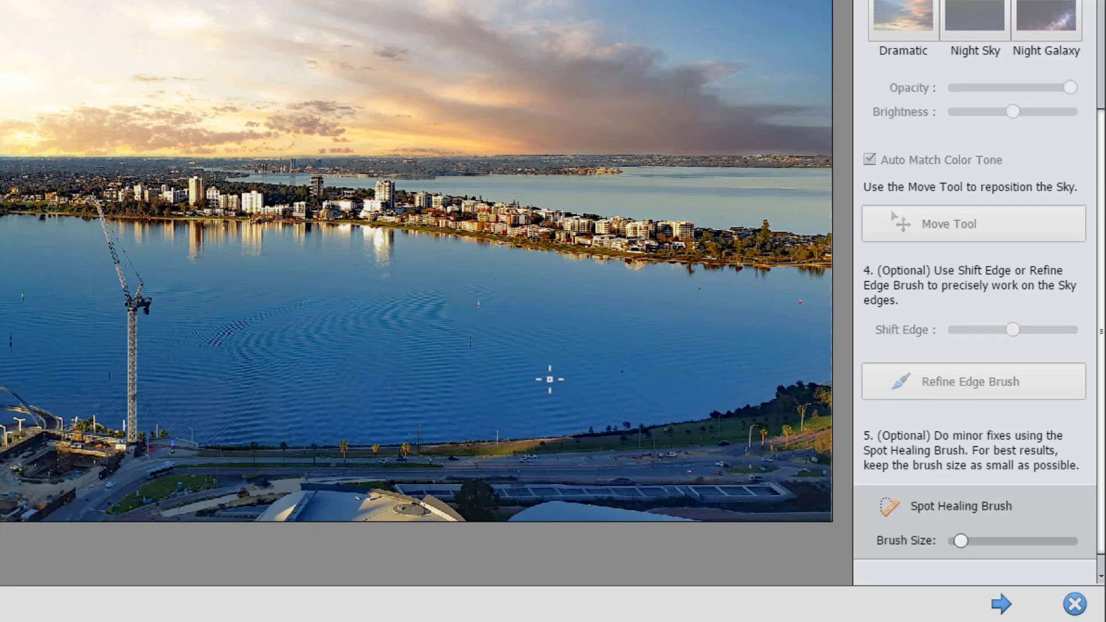
{"action": "left_click", "coordinate": [1002, 543]}
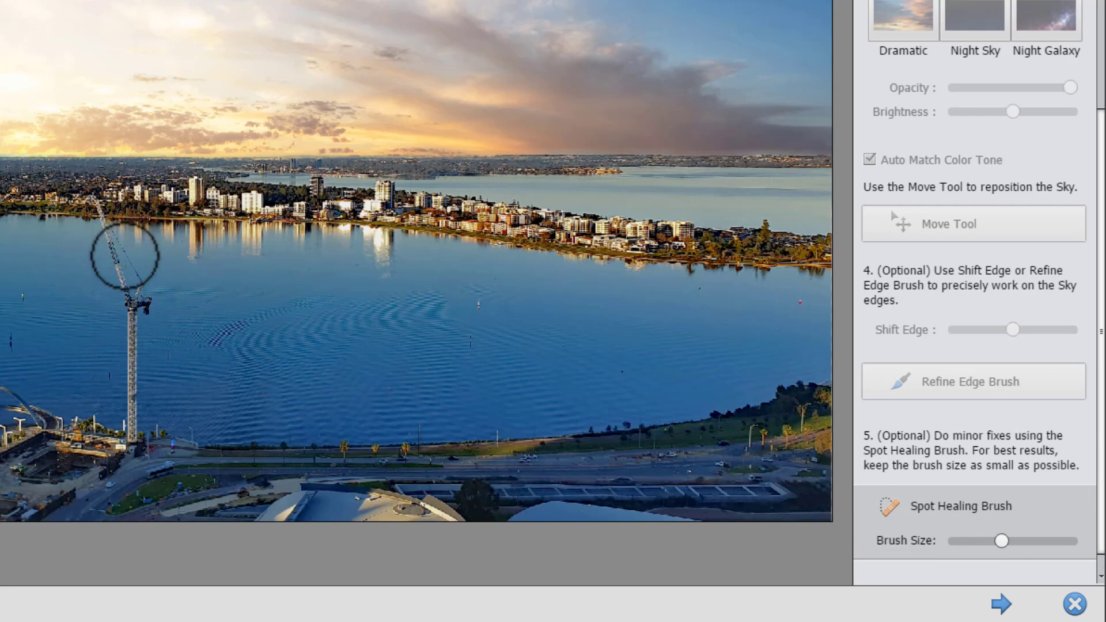
{"action": "mouse_move", "coordinate": [106, 229]}
{"action": "left_mouse_down"}
{"action": "mouse_move", "coordinate": [132, 439]}
{"action": "mouse_move", "coordinate": [133, 306]}
{"action": "mouse_move", "coordinate": [153, 296]}
{"action": "mouse_move", "coordinate": [93, 193]}
{"action": "mouse_move", "coordinate": [141, 291]}
{"action": "left_mouse_up"}
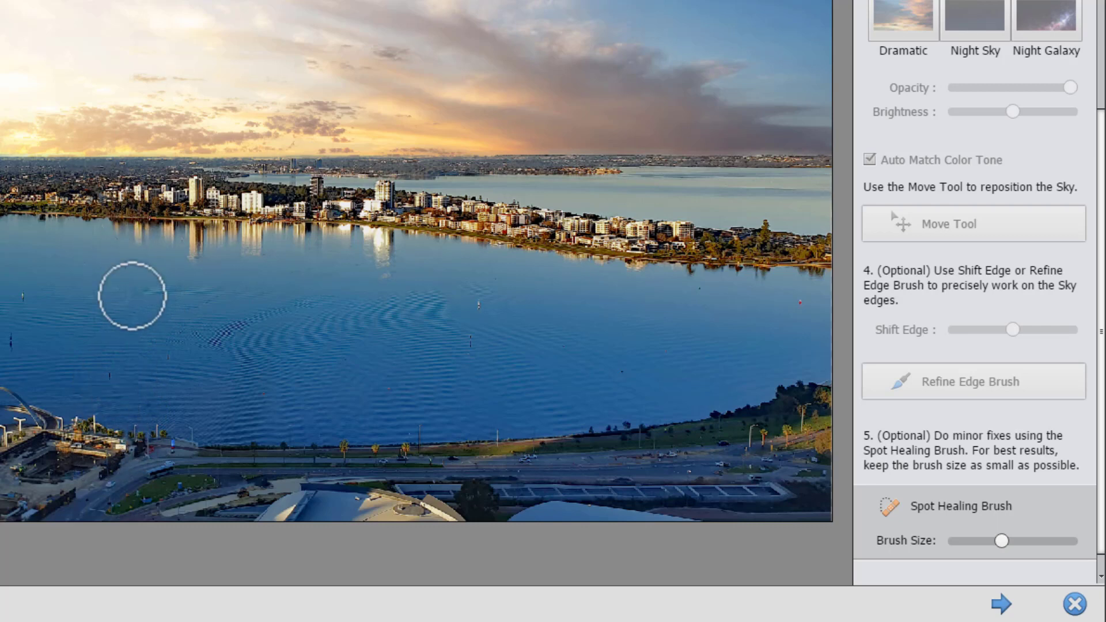
- Heal the small leftover blemishes on the water where the crane's jib stood, using the Spot Healing Brush
{"action": "scroll", "coordinate": [94, 457], "scroll_direction": "up", "scroll_amount": 2}
{"action": "left_click", "coordinate": [144, 182]}
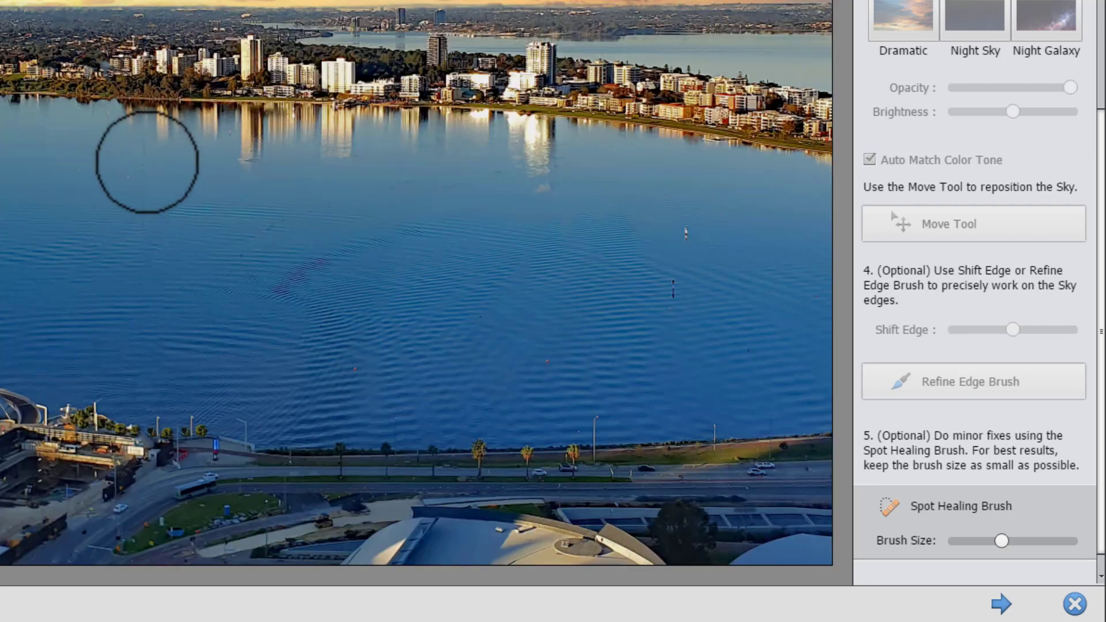
{"action": "left_click", "coordinate": [147, 167]}
{"action": "left_click", "coordinate": [144, 185]}
{"action": "left_click", "coordinate": [140, 222]}
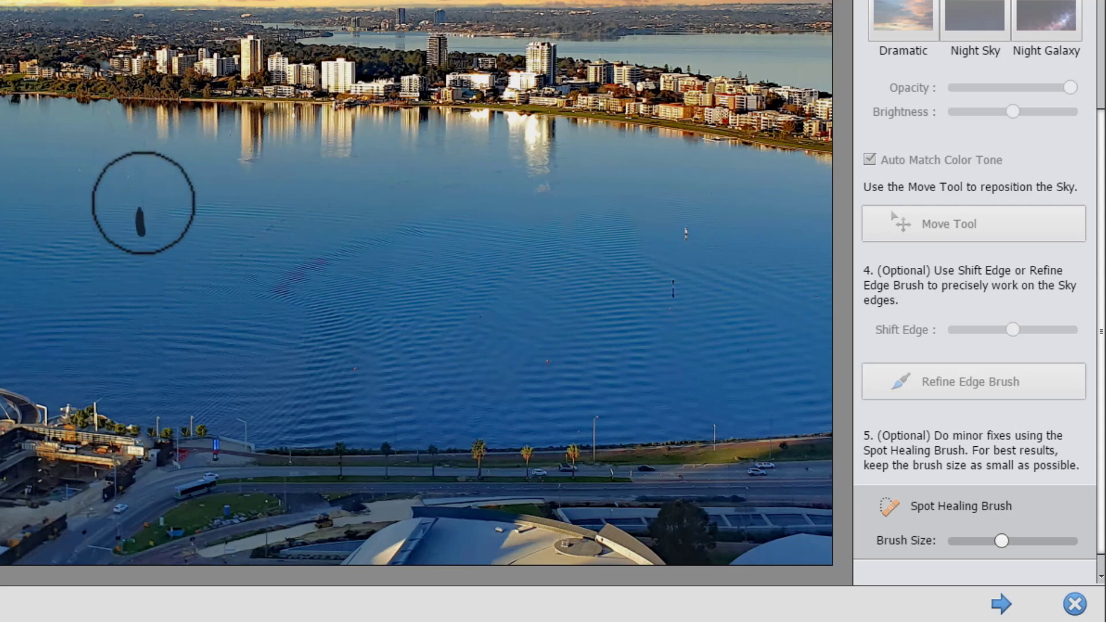
{"action": "left_click", "coordinate": [145, 203]}
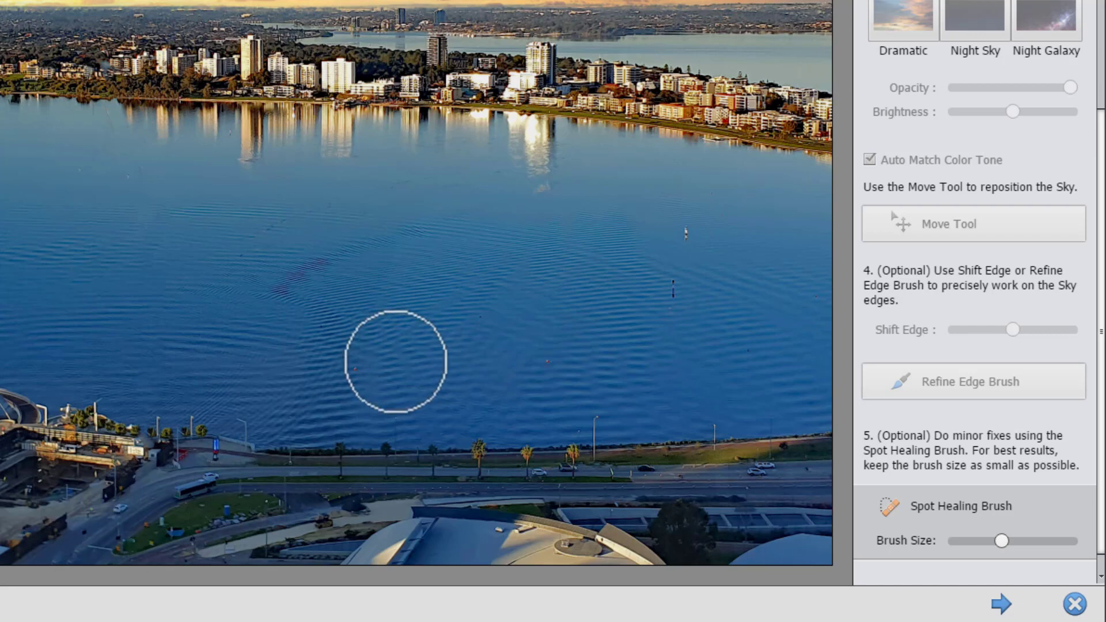
{"action": "key", "text": "ctrl+0"}
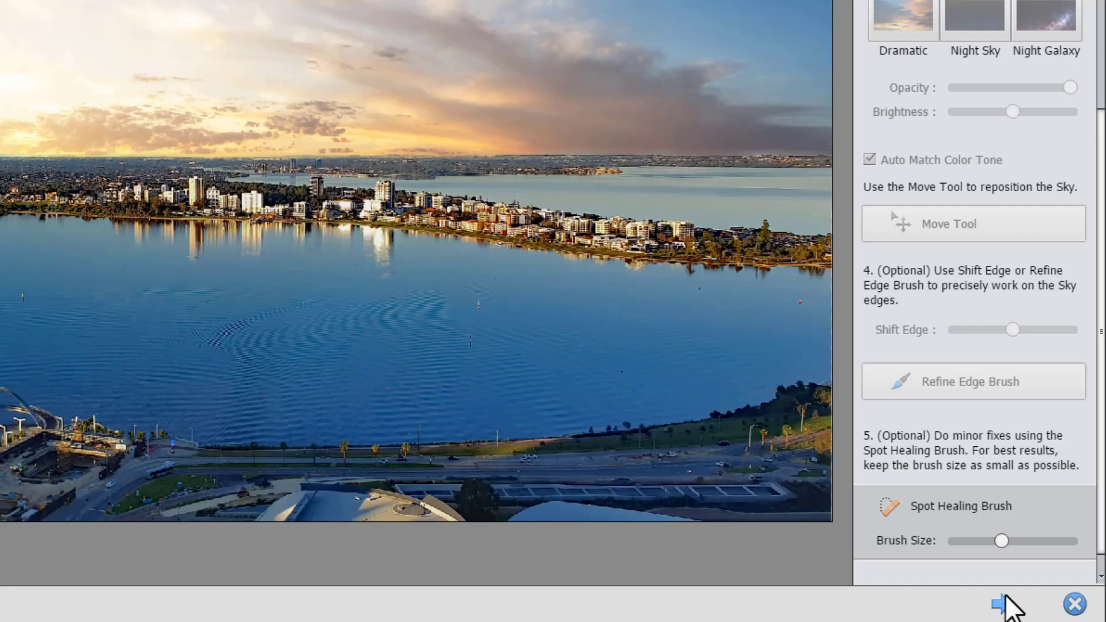
- Compare the landscape before and after in the vertical and horizontal views, including the area where the crane stood
{"action": "left_click", "coordinate": [909, 508]}
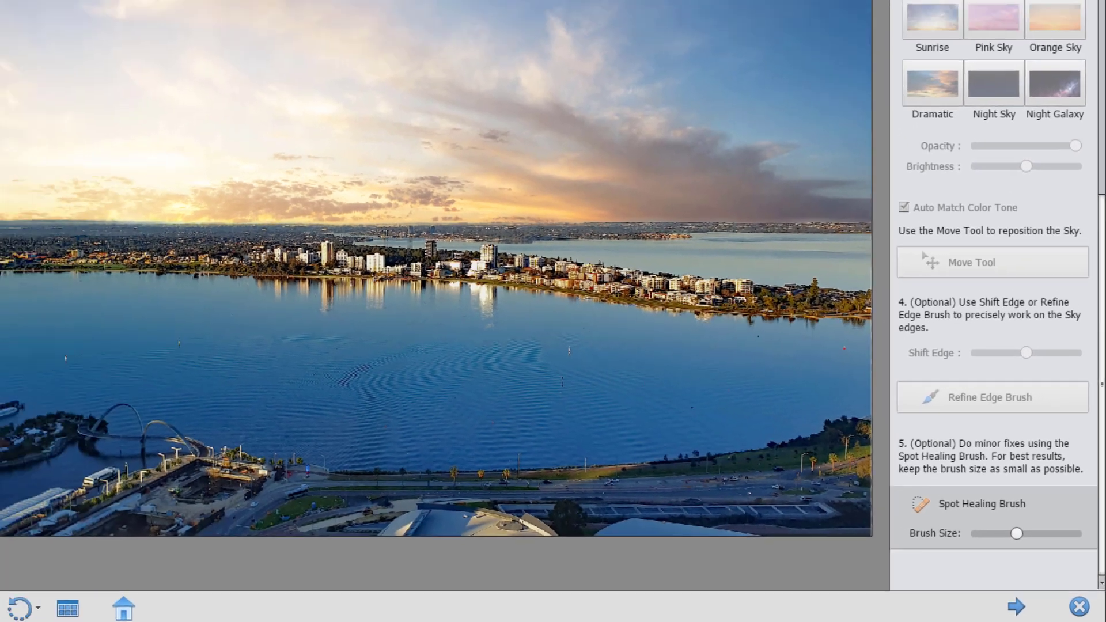
{"action": "left_click", "coordinate": [133, 31]}
{"action": "left_click", "coordinate": [140, 65]}
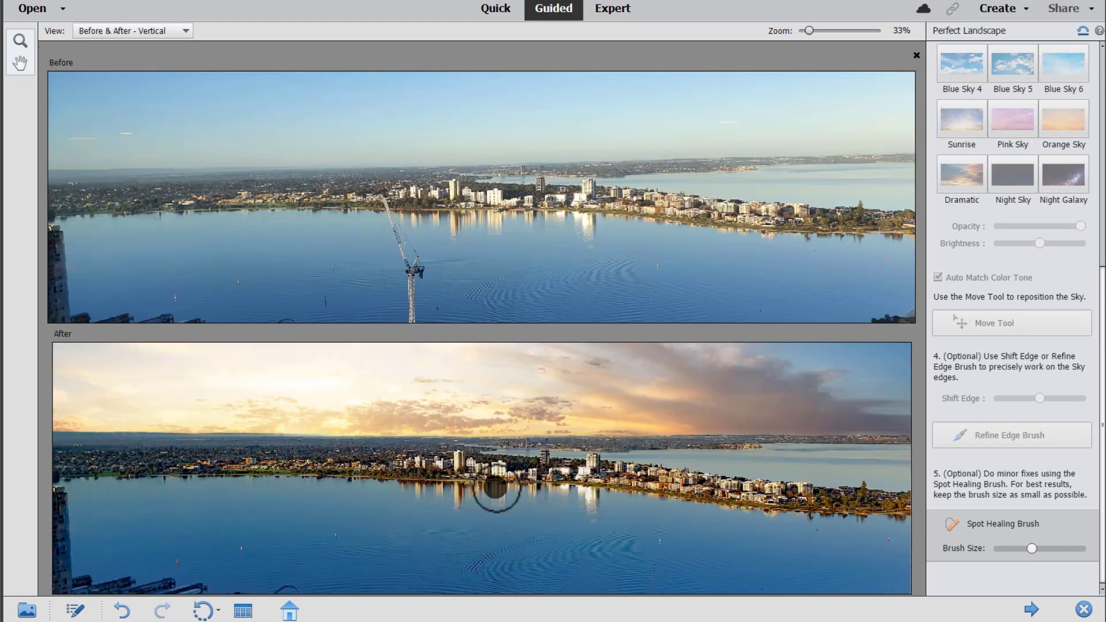
{"action": "left_click", "coordinate": [20, 40]}
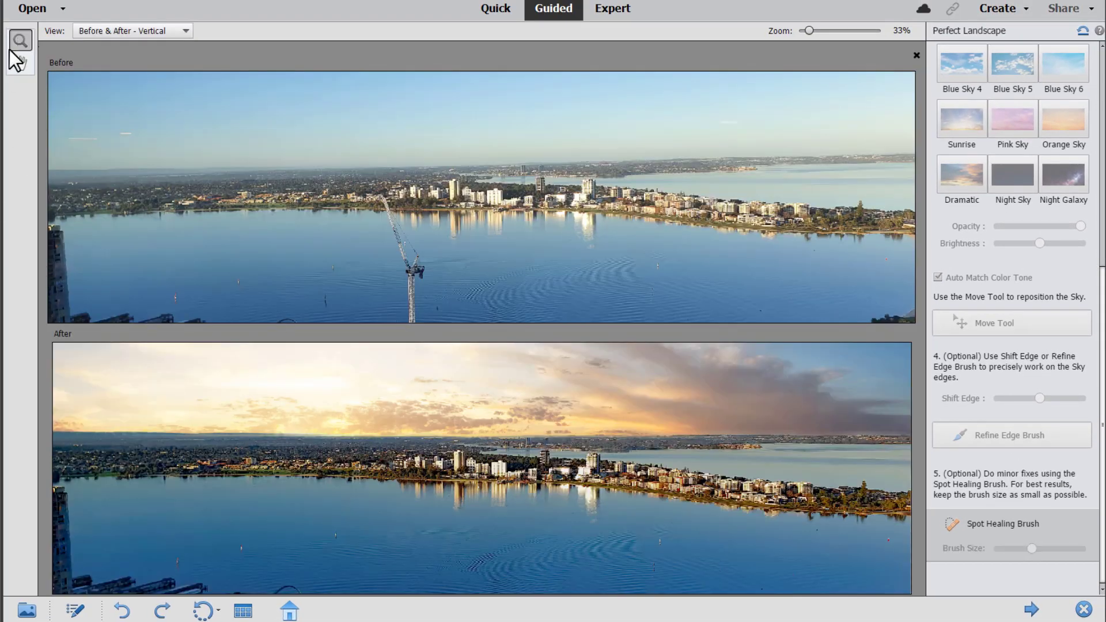
{"action": "left_click", "coordinate": [21, 62]}
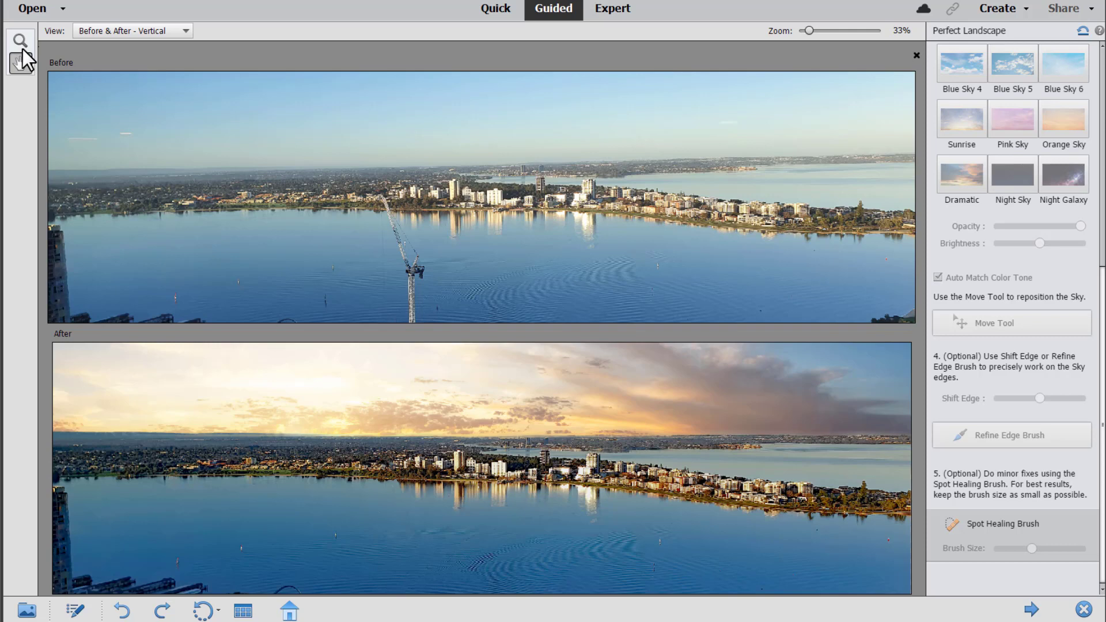
{"action": "left_click_drag", "start_coordinate": [383, 482], "coordinate": [390, 440]}
{"action": "key", "text": "Up"}
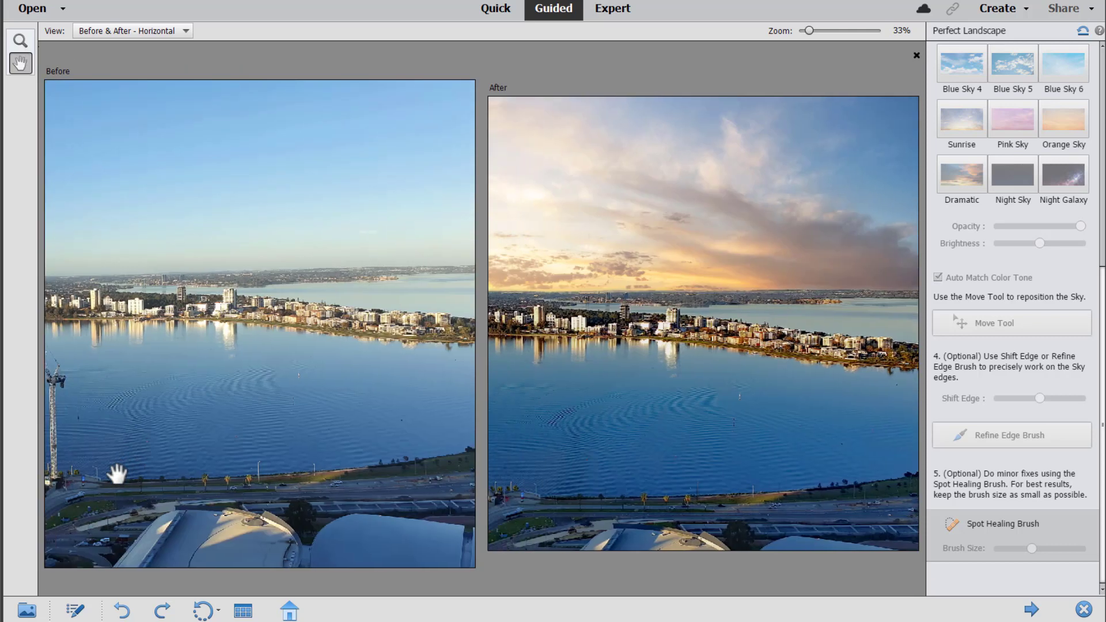
{"action": "left_click_drag", "start_coordinate": [52, 461], "coordinate": [664, 513]}
{"action": "mouse_move", "coordinate": [451, 469]}
{"action": "left_mouse_down"}
{"action": "mouse_move", "coordinate": [218, 434]}
{"action": "mouse_move", "coordinate": [253, 439]}
{"action": "mouse_move", "coordinate": [272, 458]}
{"action": "left_mouse_up"}
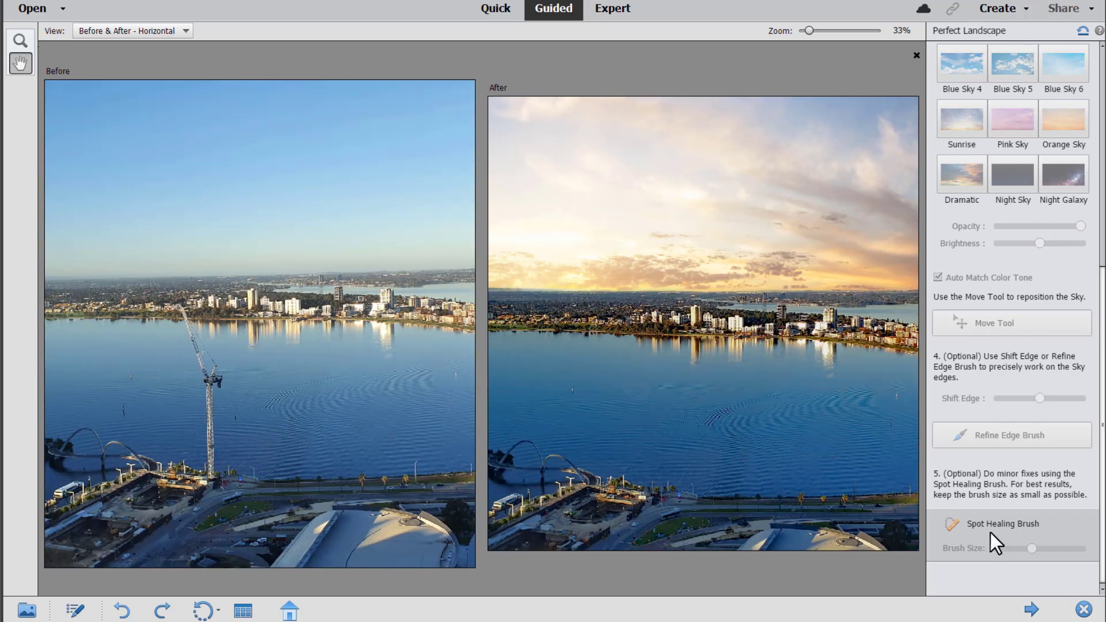
- Finish the guided edit by continuing in Expert mode, and hide and reshow the top merged landscape layer to compare it with the original
{"action": "left_click", "coordinate": [1031, 611]}
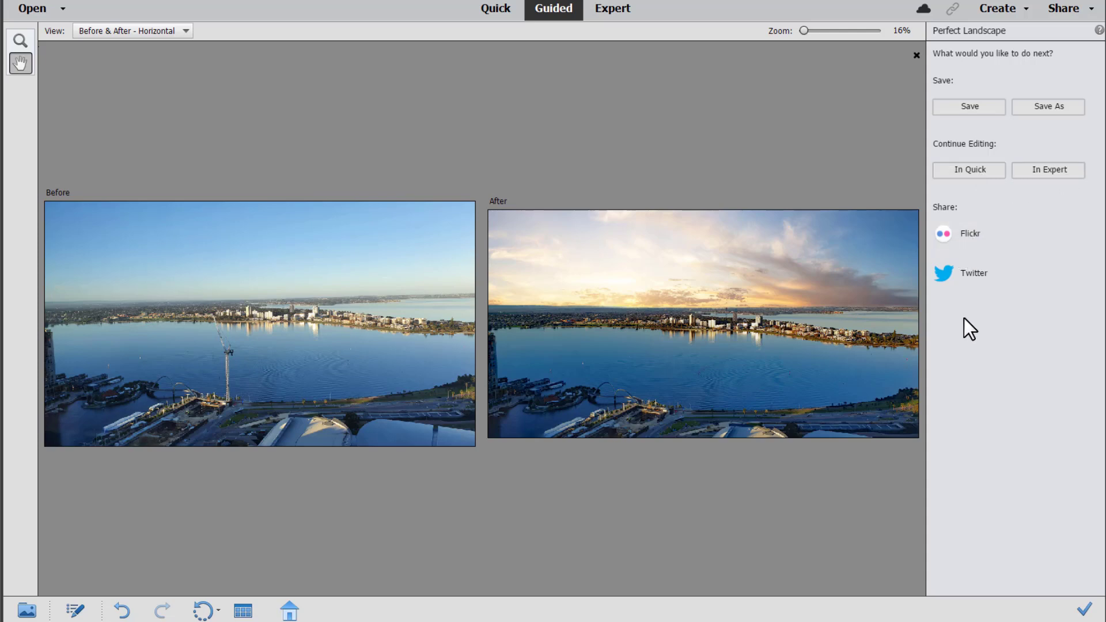
{"action": "left_click", "coordinate": [1029, 171]}
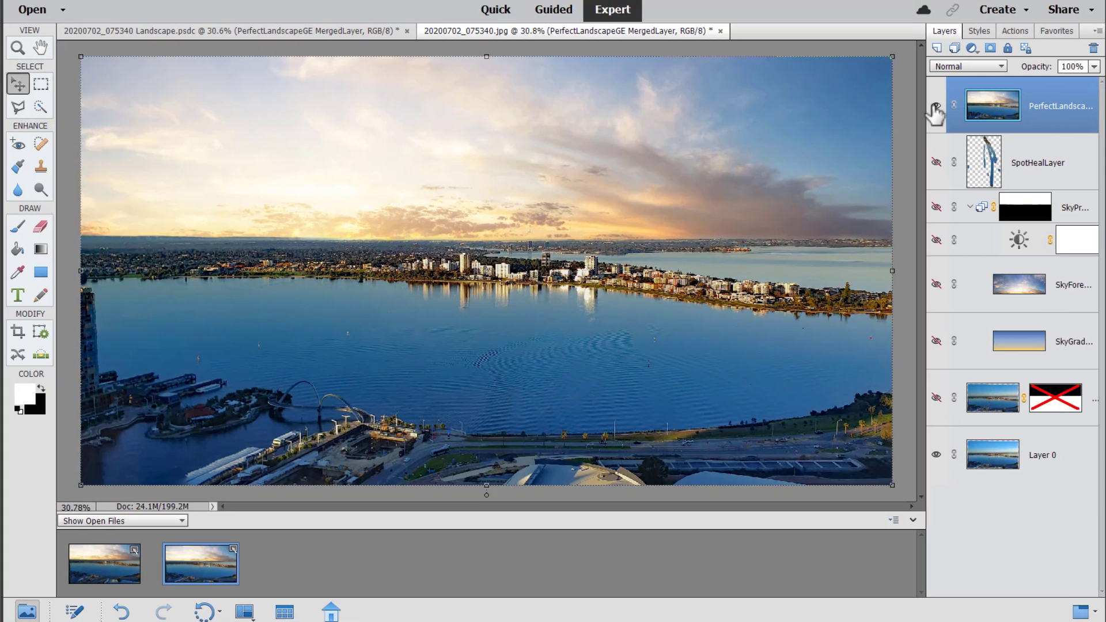
{"action": "left_click", "coordinate": [934, 99]}
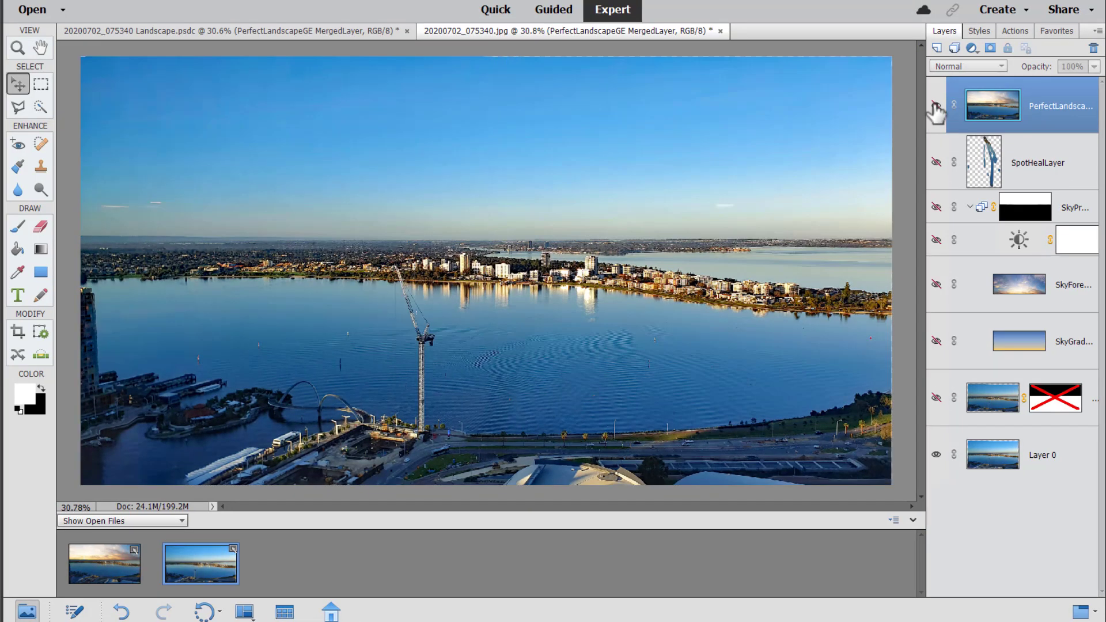
{"action": "left_click", "coordinate": [936, 106]}
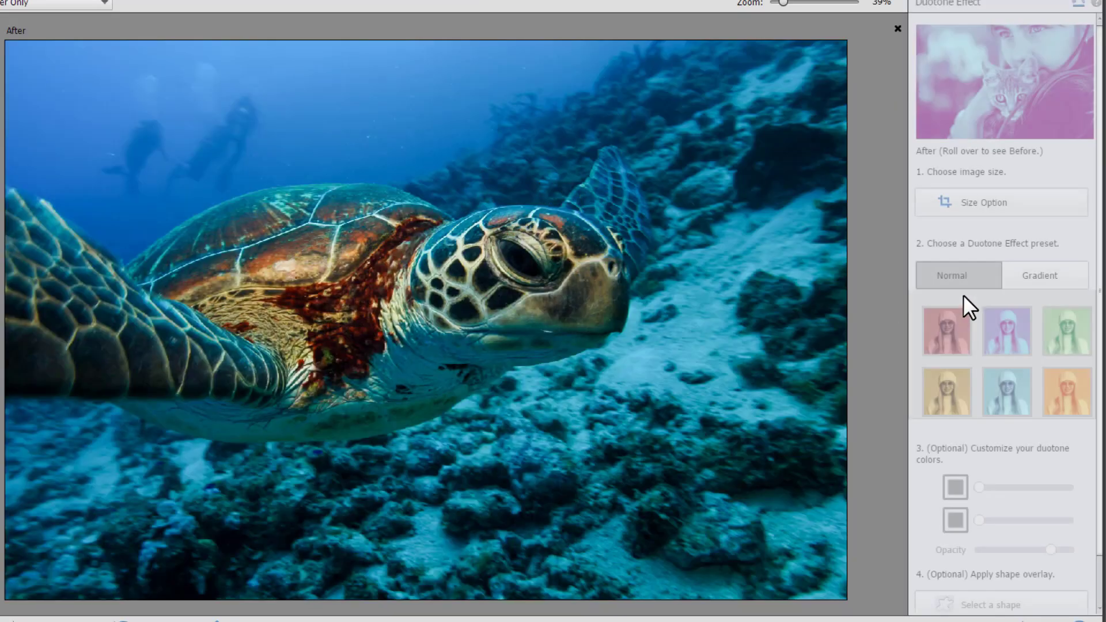
- Crop the turtle photo to the Facebook Event size and commit the crop
{"action": "mouse_move", "coordinate": [1090, 75]}
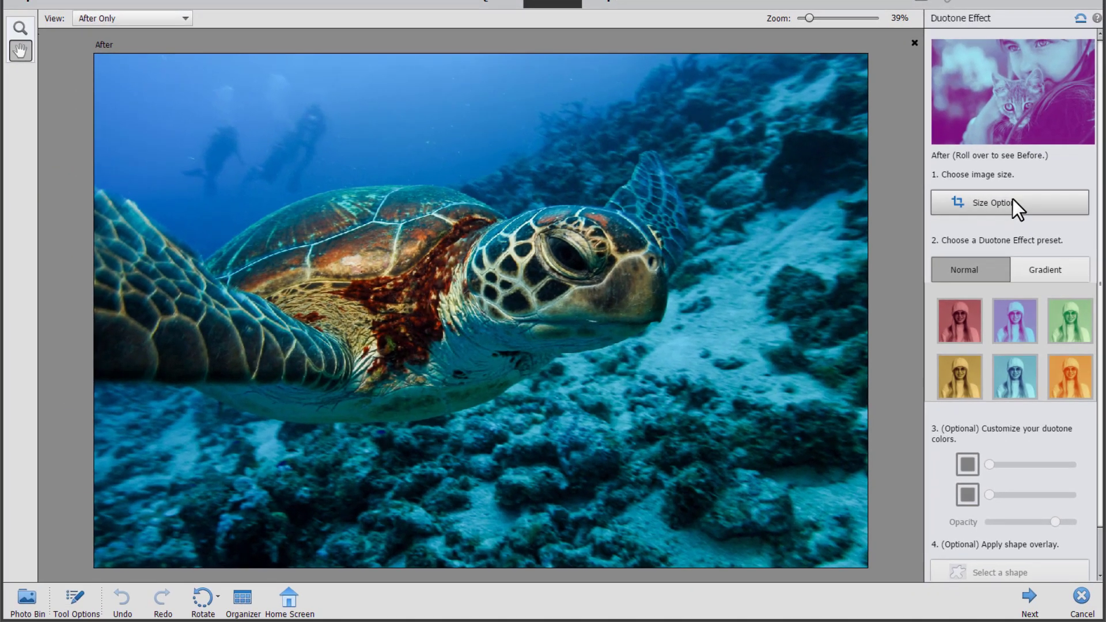
{"action": "left_click", "coordinate": [961, 218]}
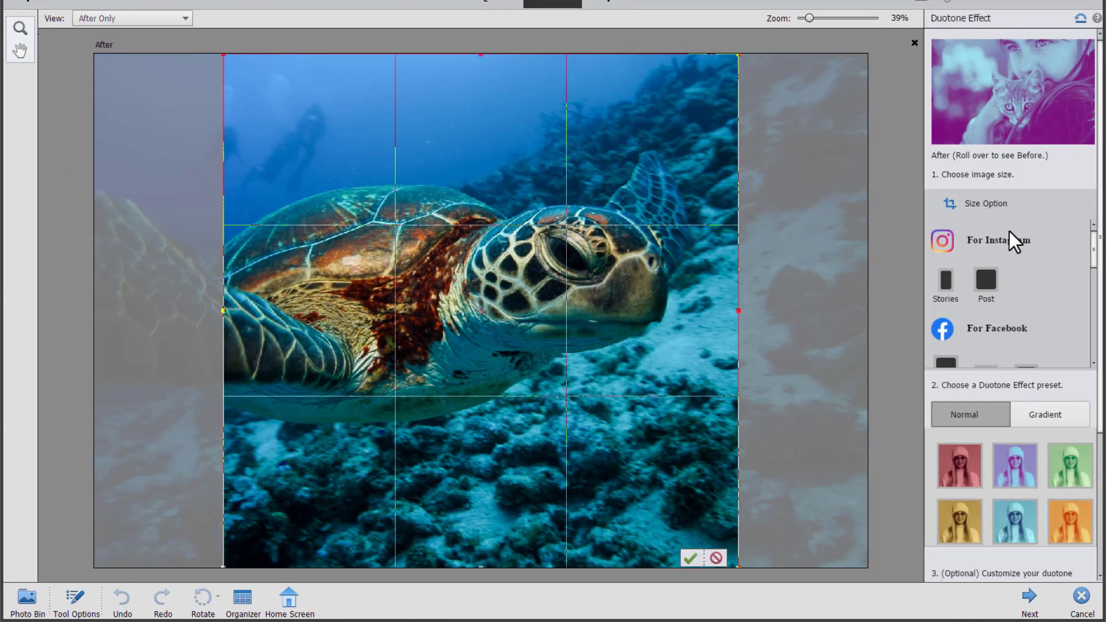
{"action": "scroll", "coordinate": [1001, 217], "scroll_direction": "down", "scroll_amount": 3}
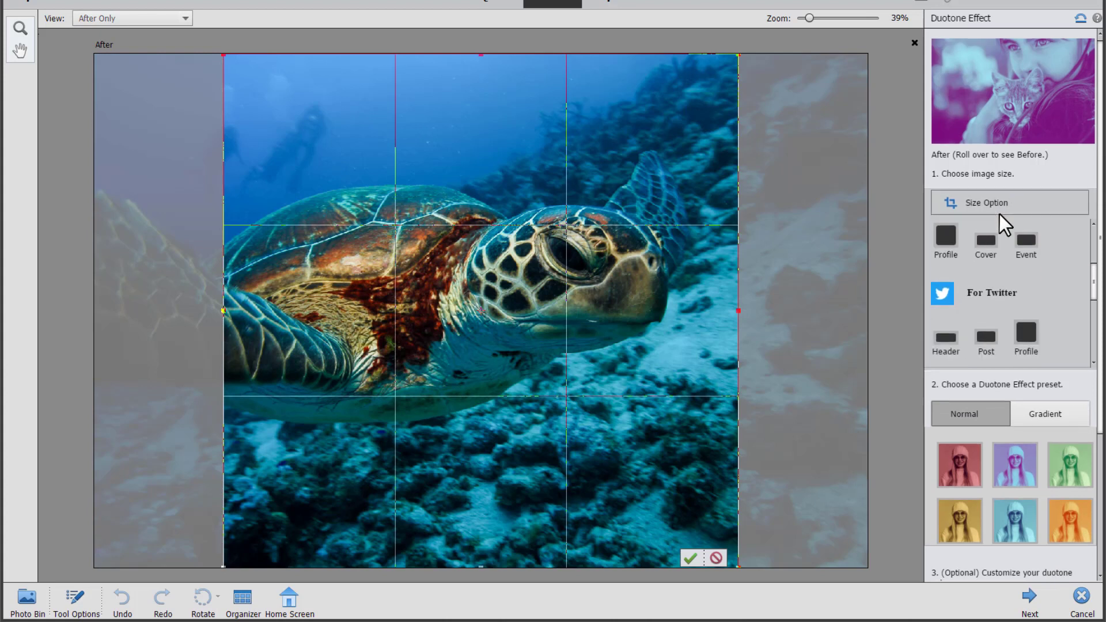
{"action": "scroll", "coordinate": [1000, 217], "scroll_direction": "down", "scroll_amount": 2}
{"action": "mouse_move", "coordinate": [1094, 218]}
{"action": "left_mouse_down"}
{"action": "mouse_move", "coordinate": [1094, 296]}
{"action": "mouse_move", "coordinate": [1088, 213]}
{"action": "left_mouse_up"}
{"action": "left_click", "coordinate": [1026, 215]}
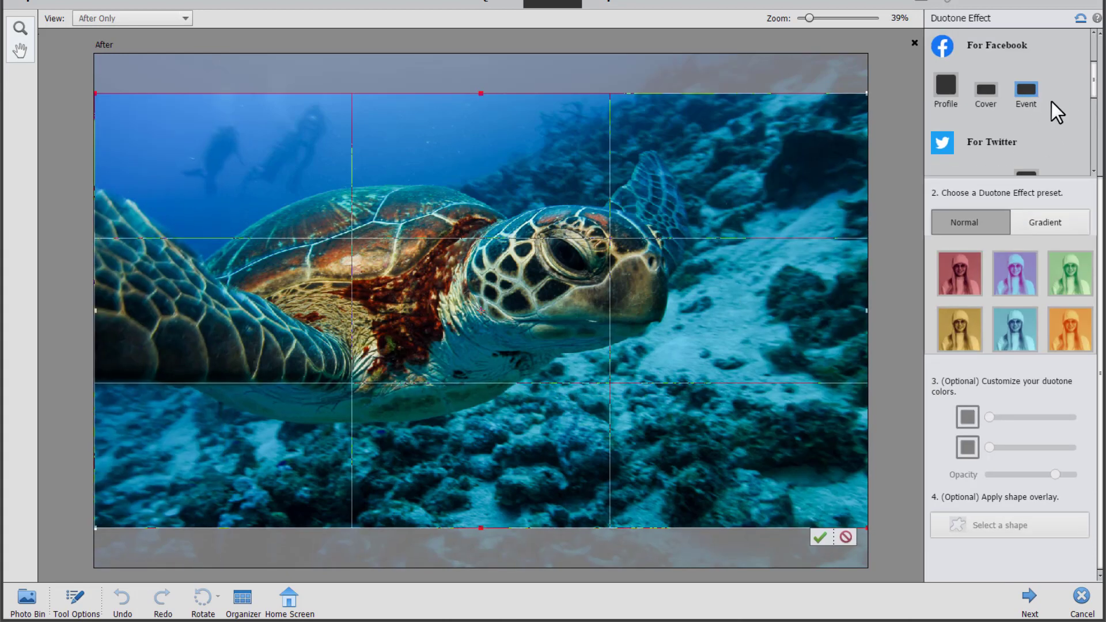
{"action": "scroll", "coordinate": [1093, 97], "scroll_direction": "up", "scroll_amount": 2}
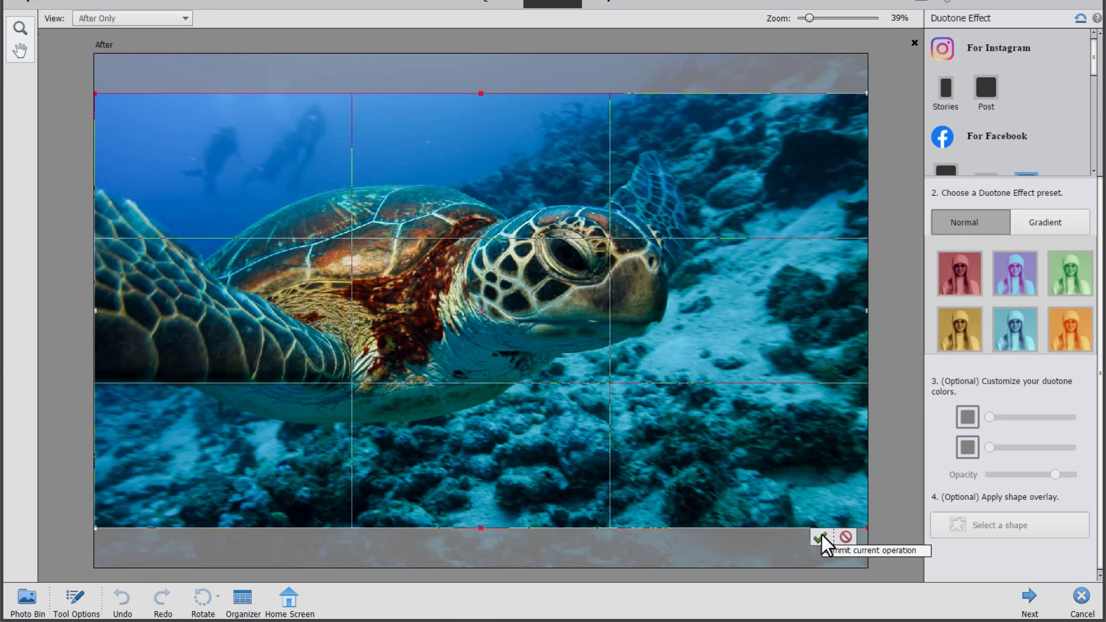
{"action": "left_click", "coordinate": [821, 536]}
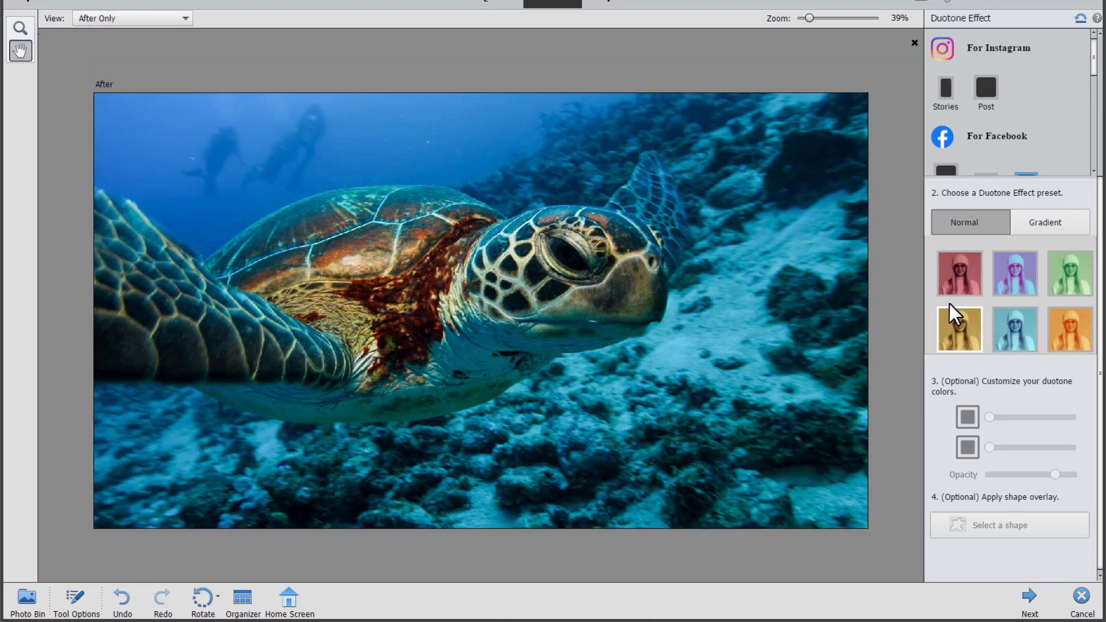
- Try the normal duotone presets on the turtle photo one after another, from the red one to the orange one
{"action": "left_click", "coordinate": [956, 286]}
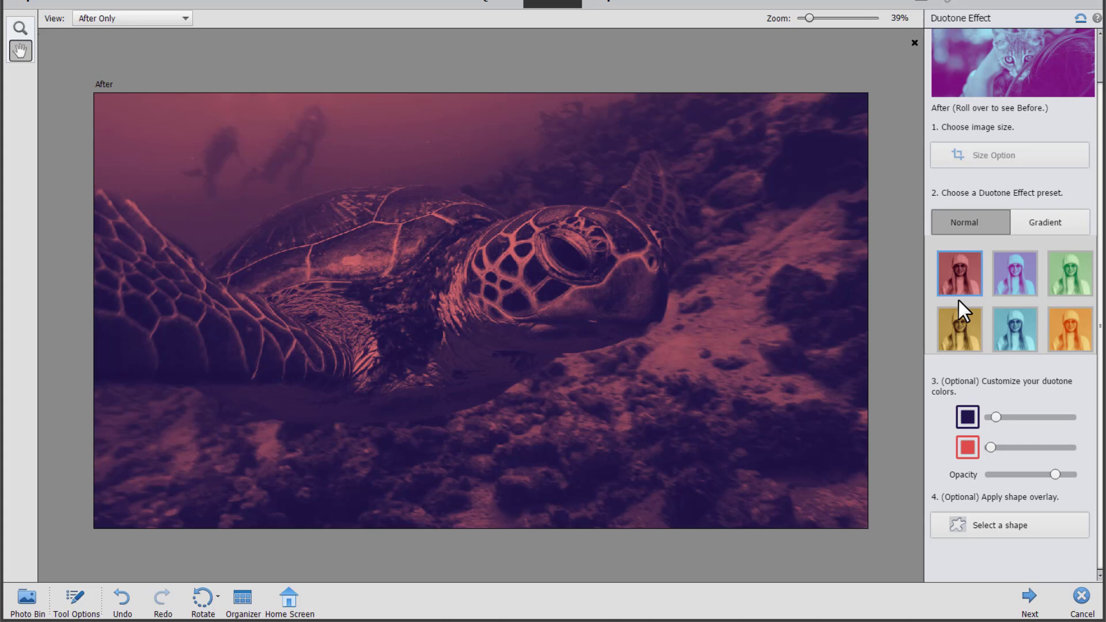
{"action": "left_click", "coordinate": [1023, 269]}
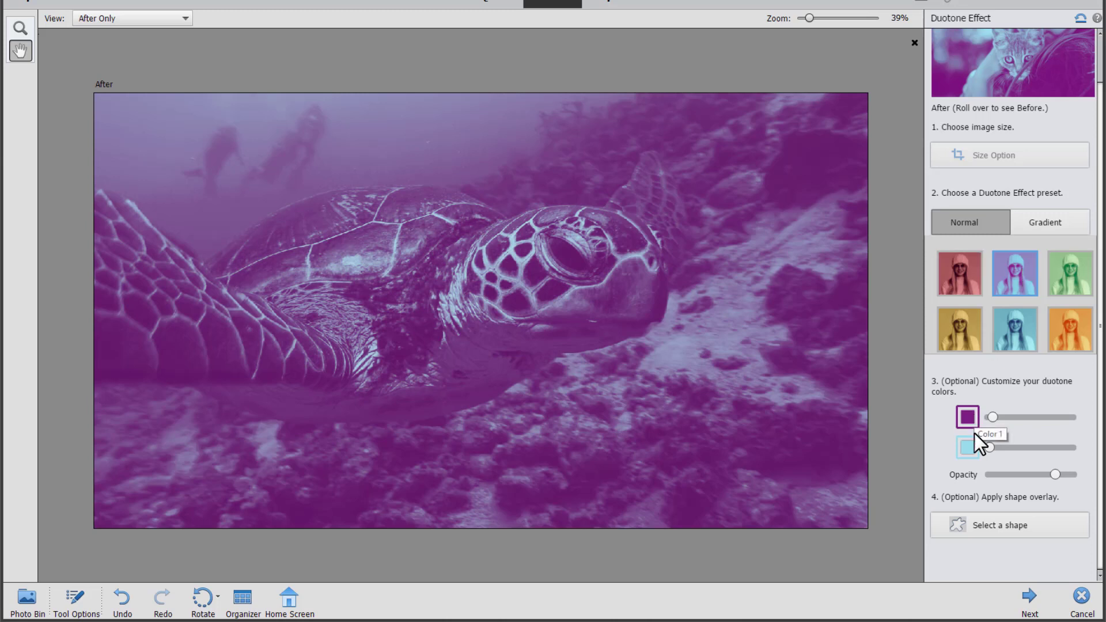
{"action": "left_click", "coordinate": [952, 268]}
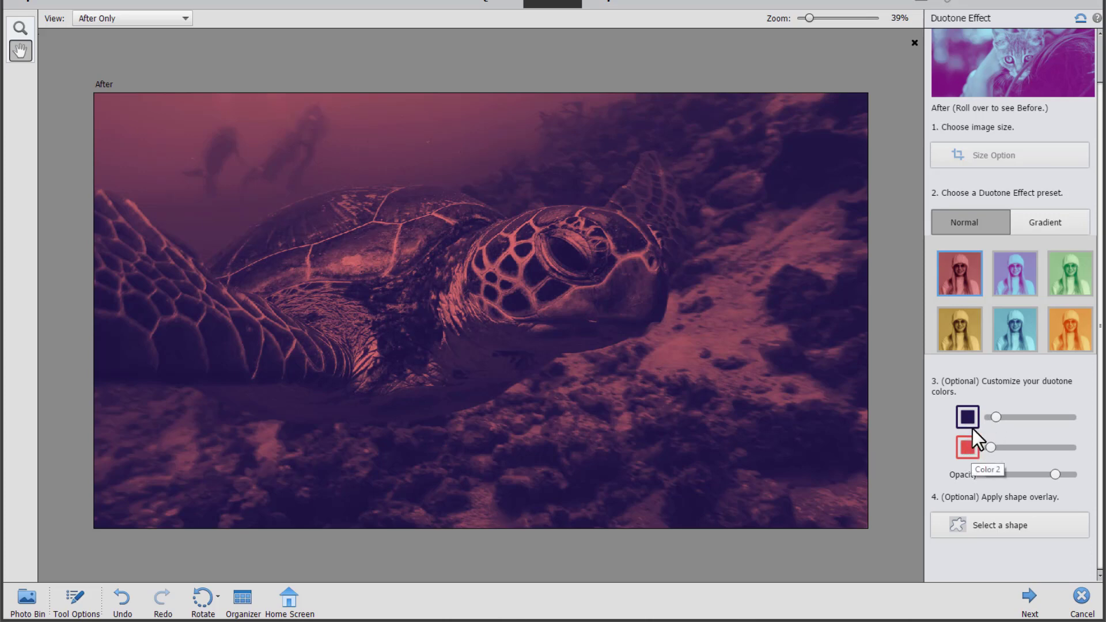
{"action": "left_click", "coordinate": [1061, 264]}
{"action": "left_click", "coordinate": [970, 345]}
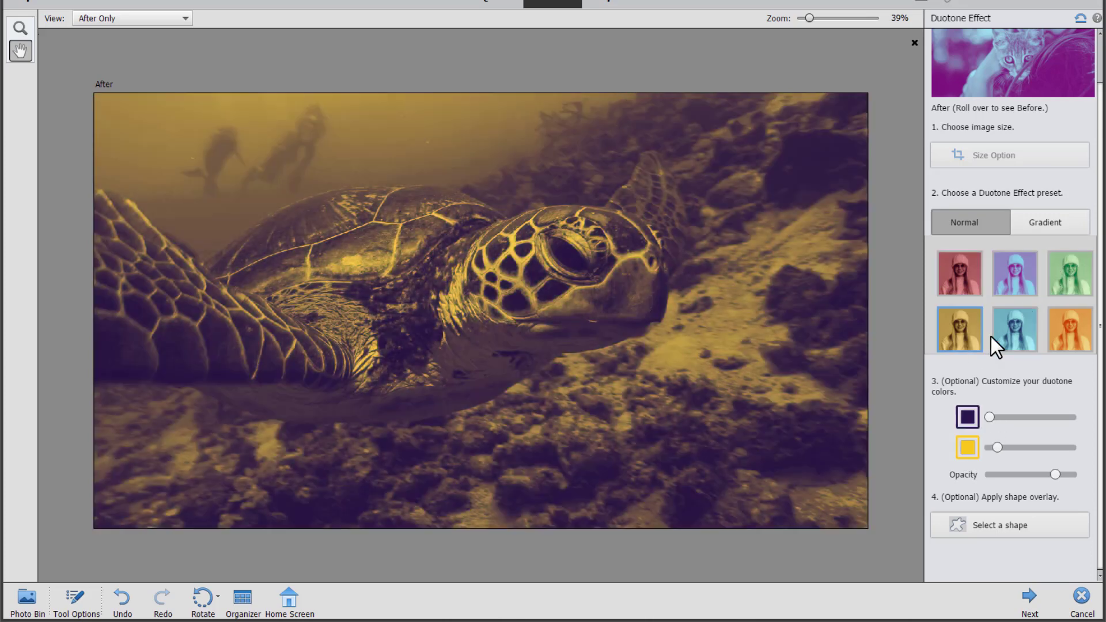
{"action": "left_click", "coordinate": [1018, 317]}
{"action": "left_click", "coordinate": [1073, 331]}
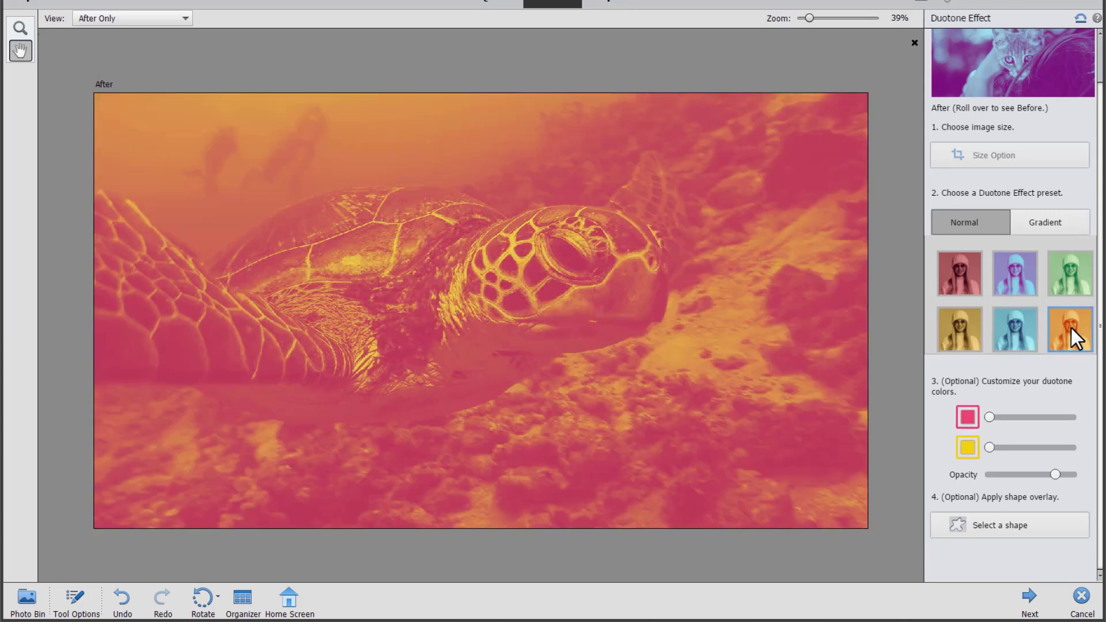
- Try the gradient duotone presets on the turtle photo, including the red, purple, orange, blue and yellow ones
{"action": "left_click", "coordinate": [1047, 219]}
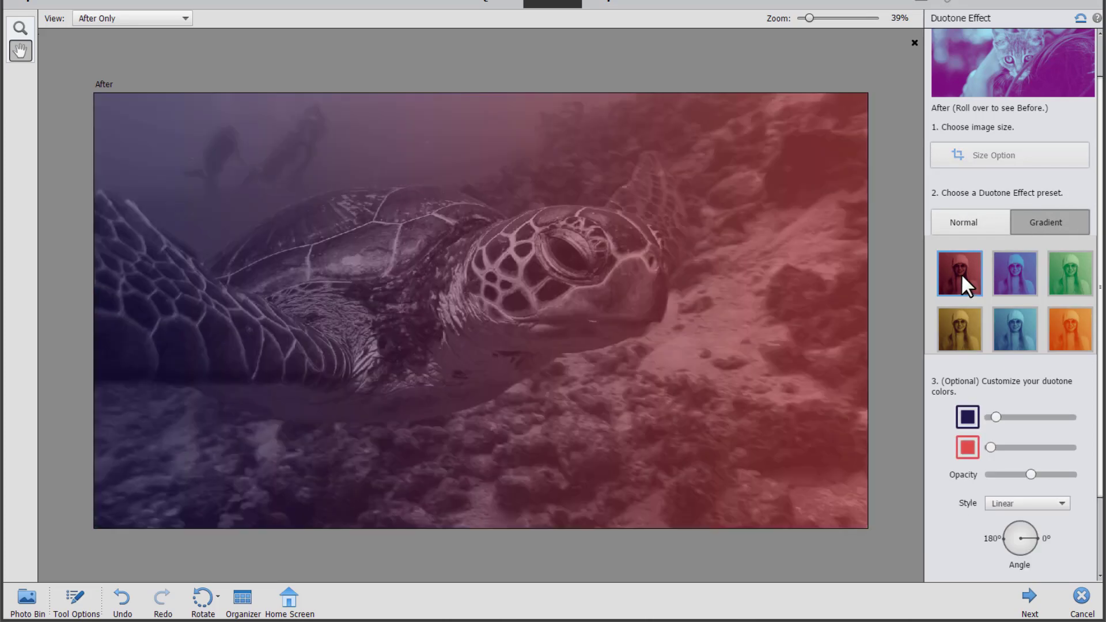
{"action": "left_click", "coordinate": [1016, 274]}
{"action": "left_click", "coordinate": [1052, 322]}
{"action": "left_click", "coordinate": [1009, 334]}
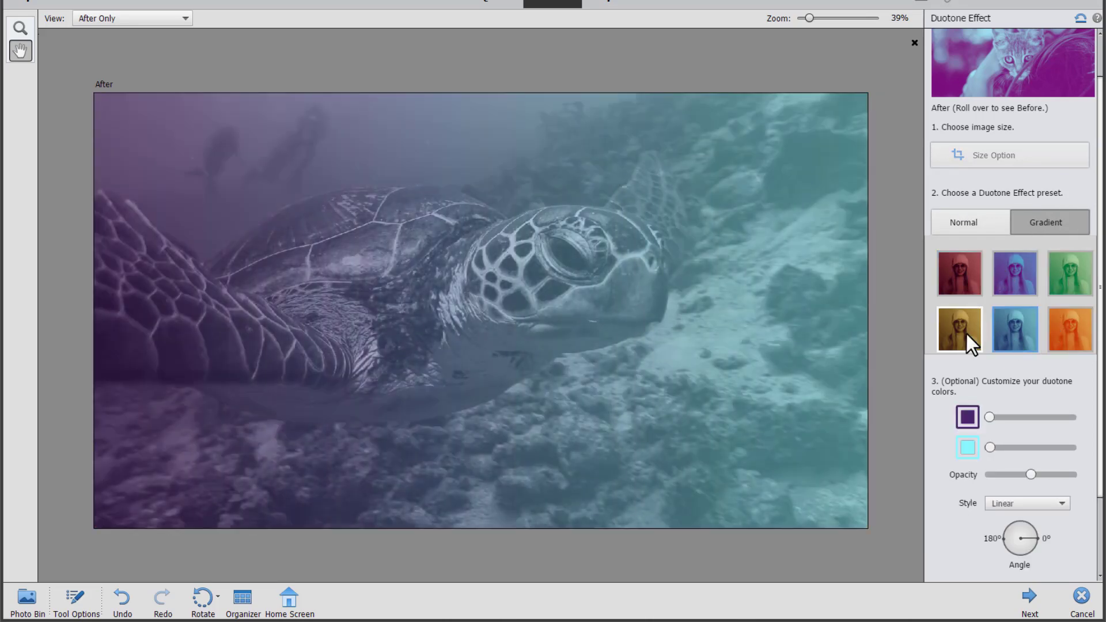
{"action": "left_click", "coordinate": [967, 334]}
- Return to the normal duotone presets, compare the purple and blue ones, and apply the blue preset with dark purple and cyan
{"action": "left_click", "coordinate": [974, 226]}
{"action": "left_click", "coordinate": [1011, 322]}
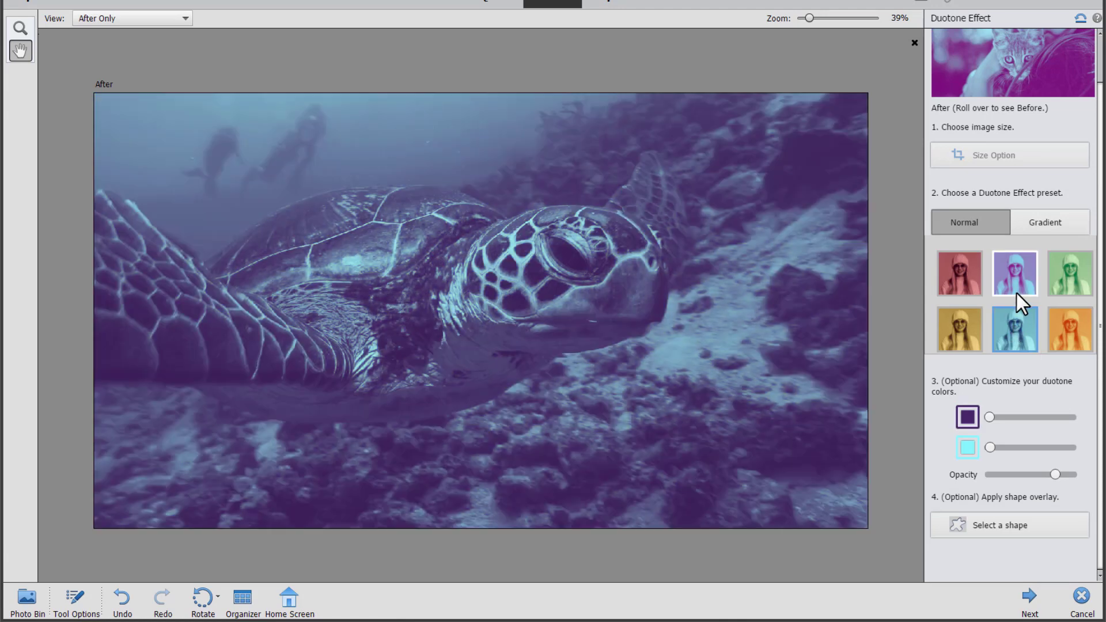
{"action": "left_click", "coordinate": [1011, 265]}
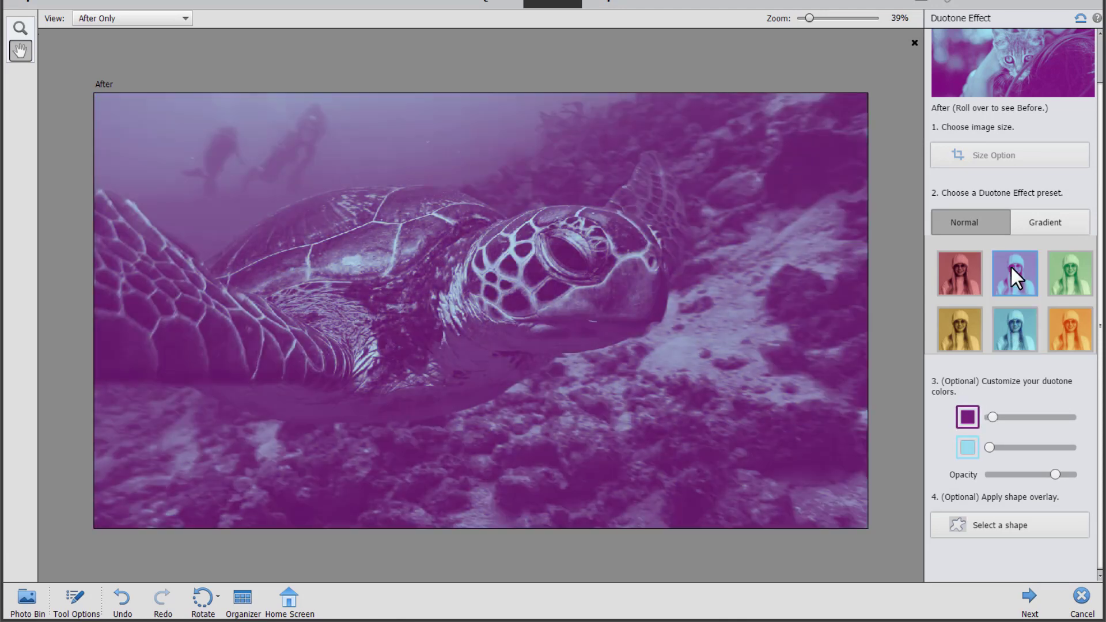
{"action": "left_click", "coordinate": [1031, 327]}
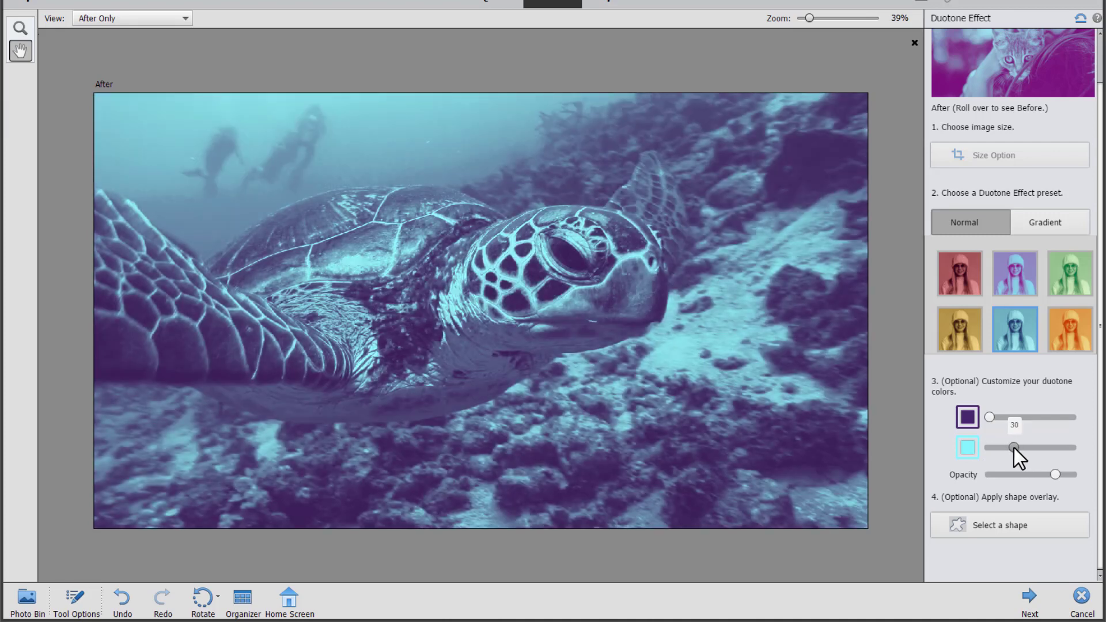
- Set the cyan duotone colour's slider to about 30 and raise the effect's opacity to nearly its maximum
{"action": "left_click_drag", "start_coordinate": [1015, 448], "coordinate": [1013, 452]}
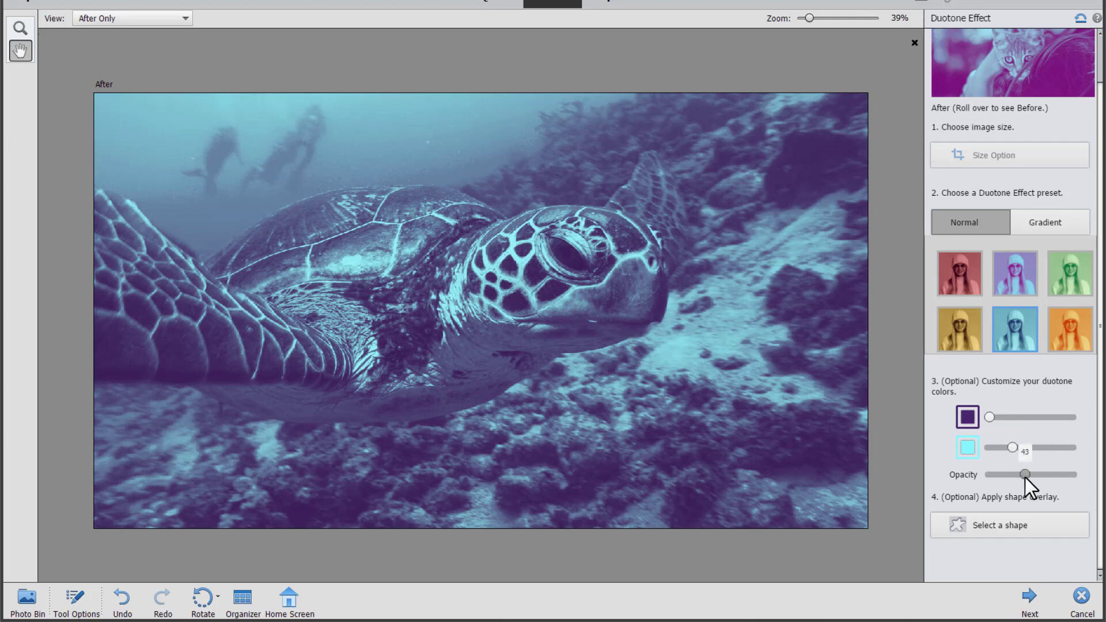
{"action": "left_click_drag", "start_coordinate": [998, 481], "coordinate": [1080, 473]}
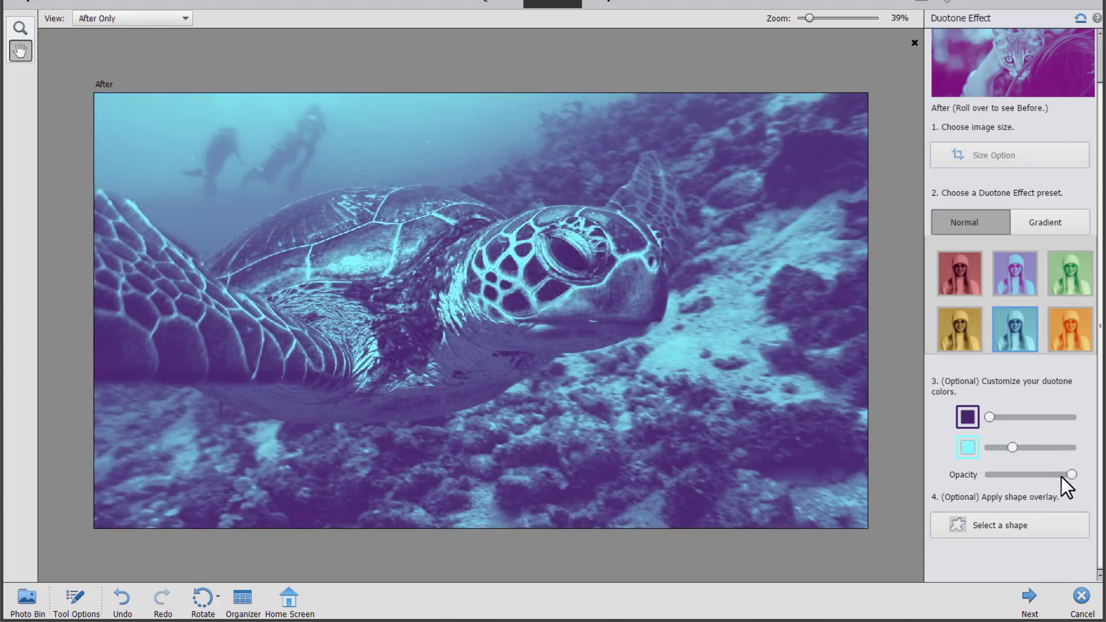
- Apply the diagonal shape overlay that keeps the duotone in the photo's lower-left half, and turn off Black & White
{"action": "left_click", "coordinate": [987, 523]}
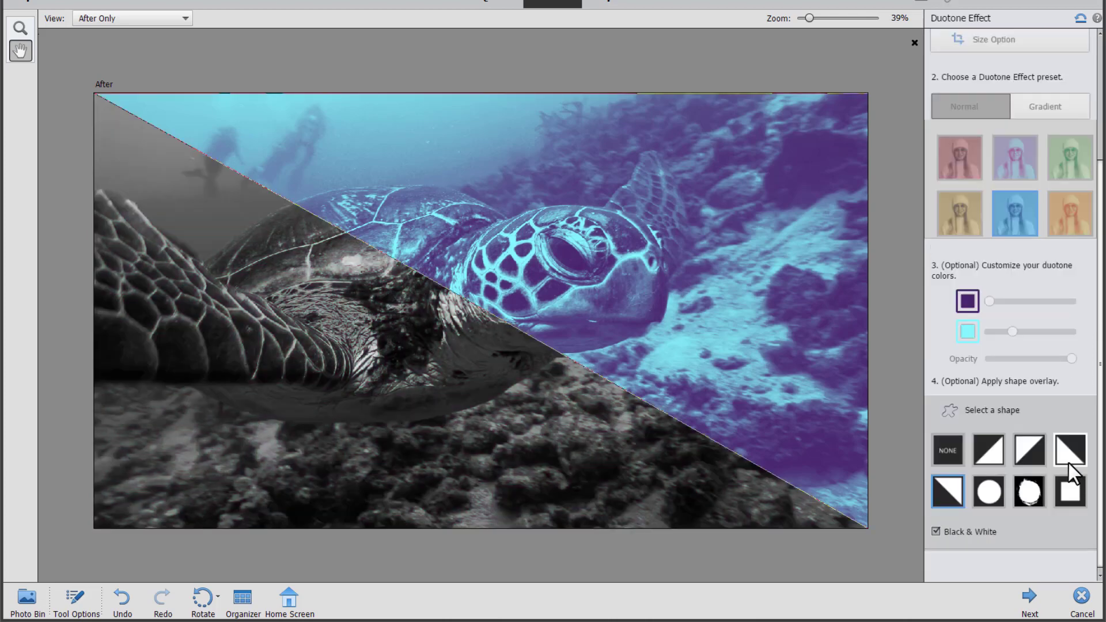
{"action": "left_click", "coordinate": [985, 454]}
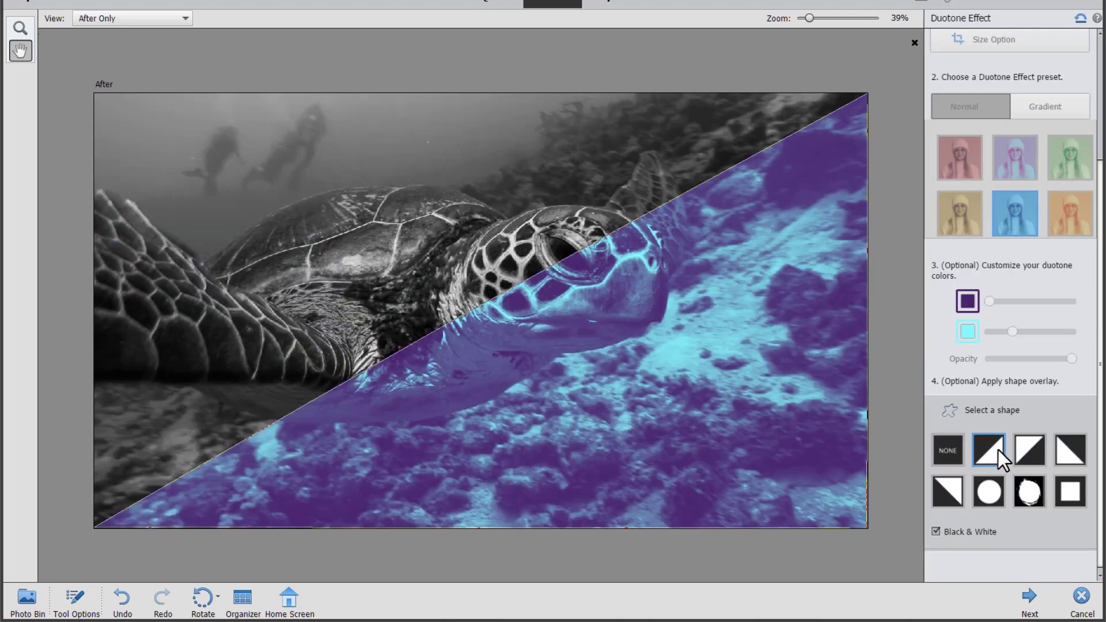
{"action": "left_click", "coordinate": [1034, 447]}
{"action": "left_click", "coordinate": [1053, 456]}
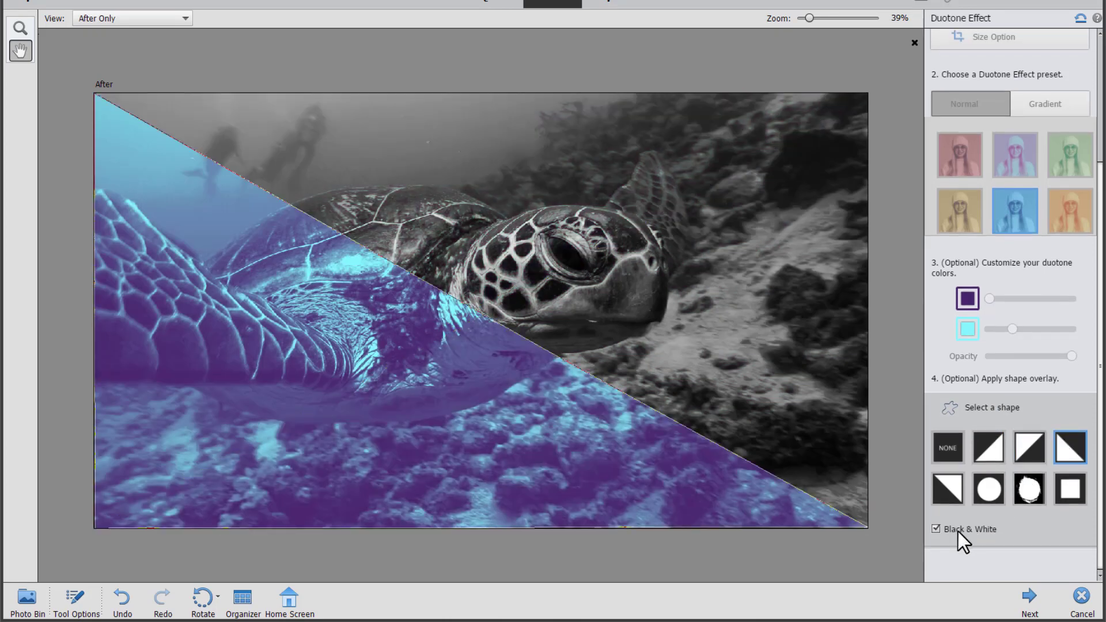
{"action": "left_click", "coordinate": [958, 530]}
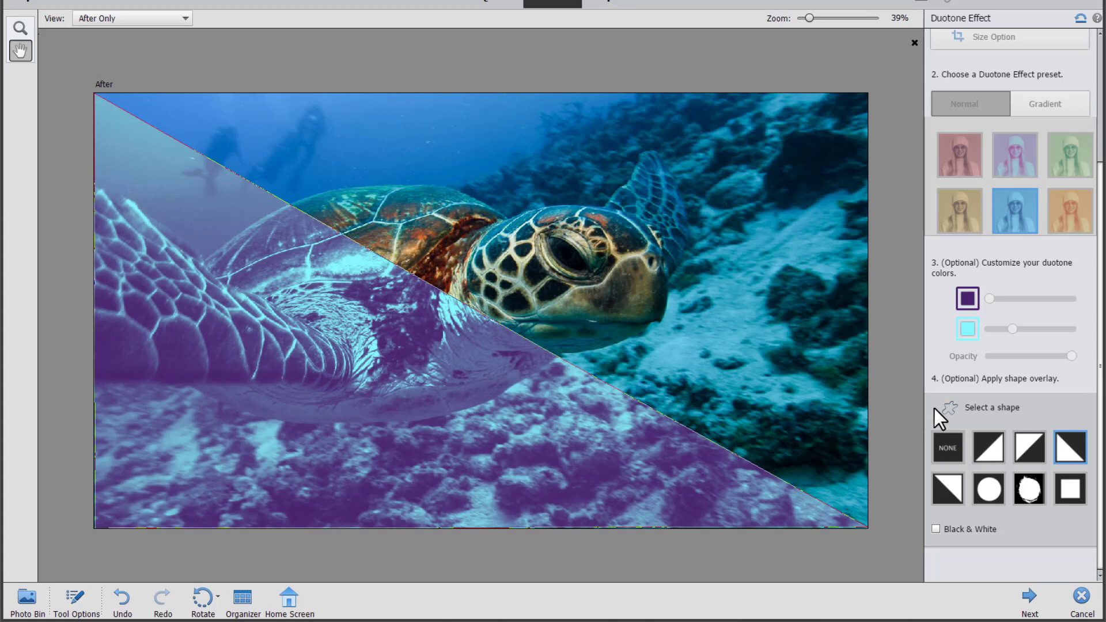
- Reset the guided edit and try a rotated linear gradient duotone with the rough-edged circular overlay repositioned over the turtle
{"action": "left_click", "coordinate": [1079, 19]}
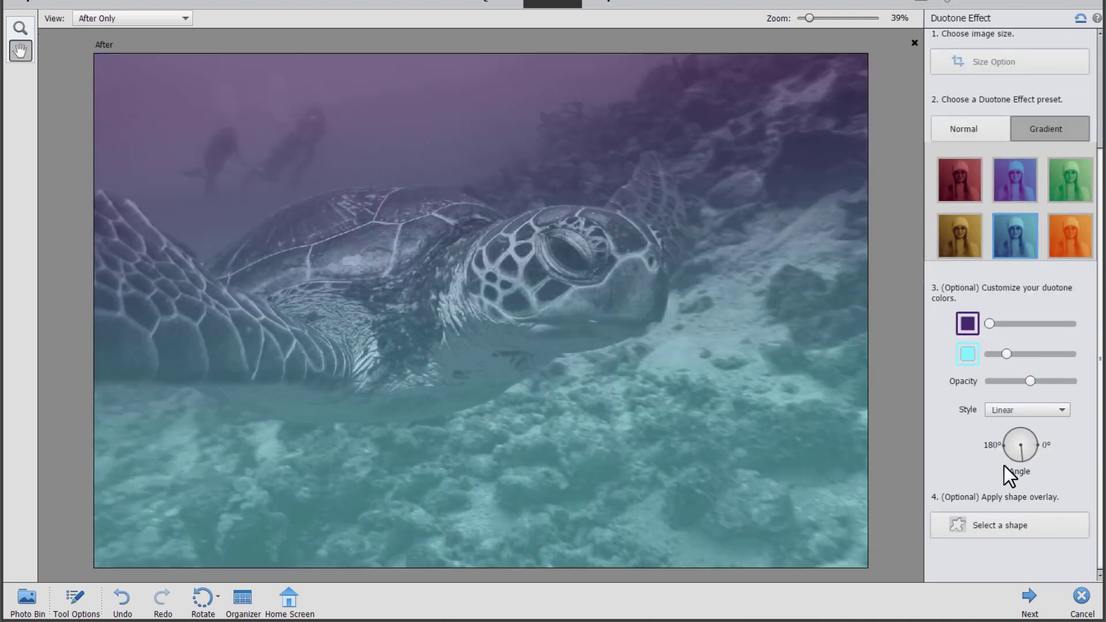
{"action": "mouse_move", "coordinate": [1027, 443]}
{"action": "left_mouse_down"}
{"action": "mouse_move", "coordinate": [999, 431]}
{"action": "mouse_move", "coordinate": [1008, 445]}
{"action": "mouse_move", "coordinate": [1024, 430]}
{"action": "left_mouse_up"}
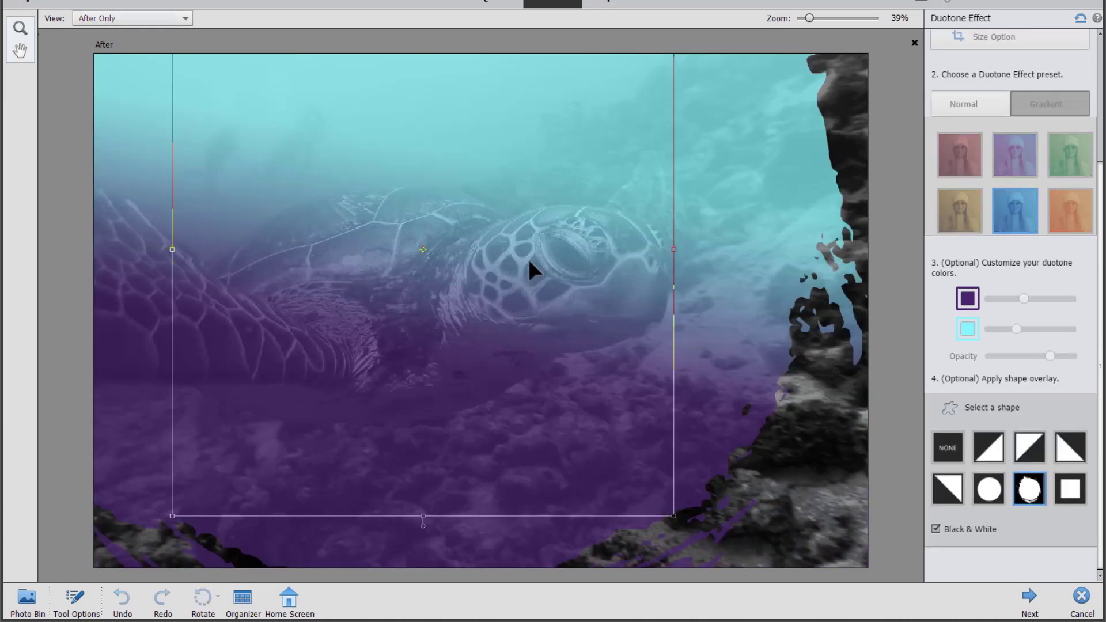
{"action": "left_click_drag", "start_coordinate": [528, 257], "coordinate": [524, 323]}
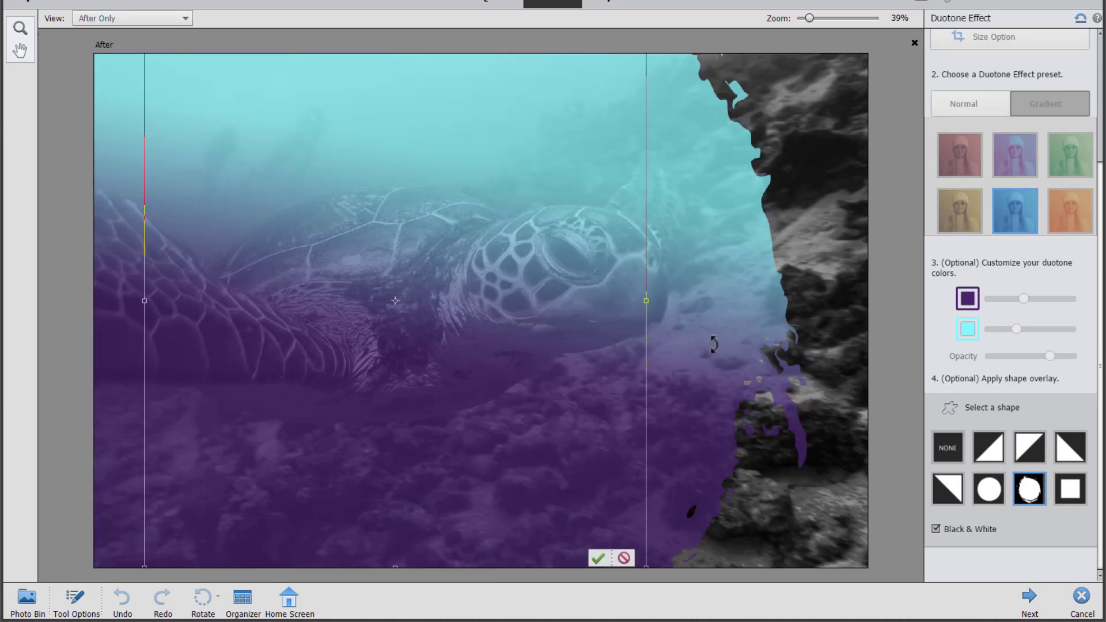
{"action": "left_click", "coordinate": [602, 563]}
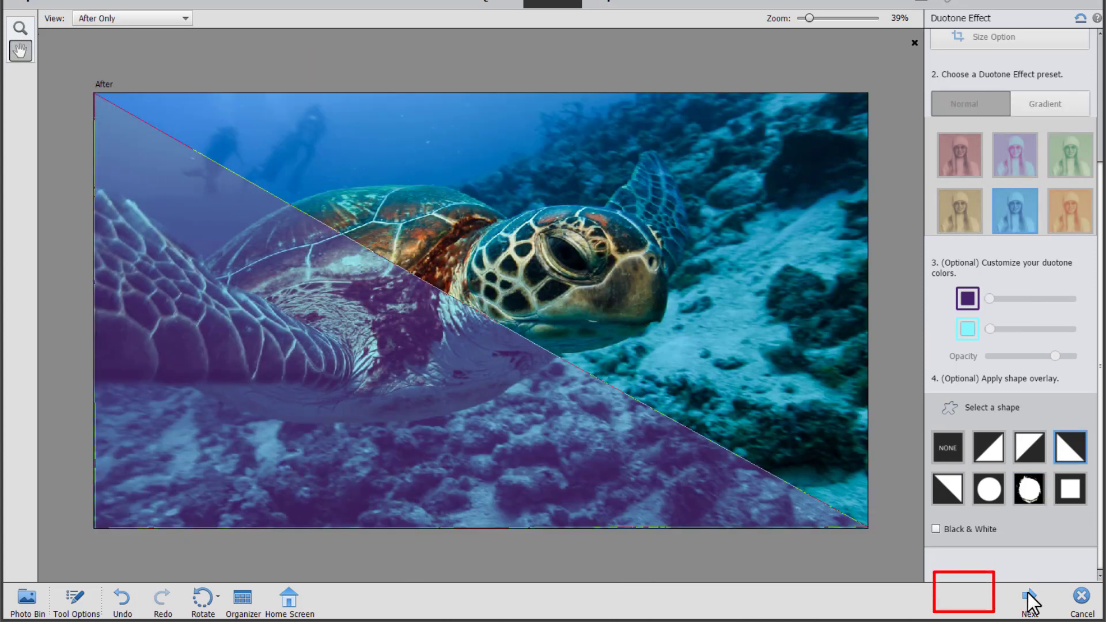
- Finish the Duotone Effect guided edit and open the resulting turtle image in Expert mode
{"action": "left_click", "coordinate": [1029, 597]}
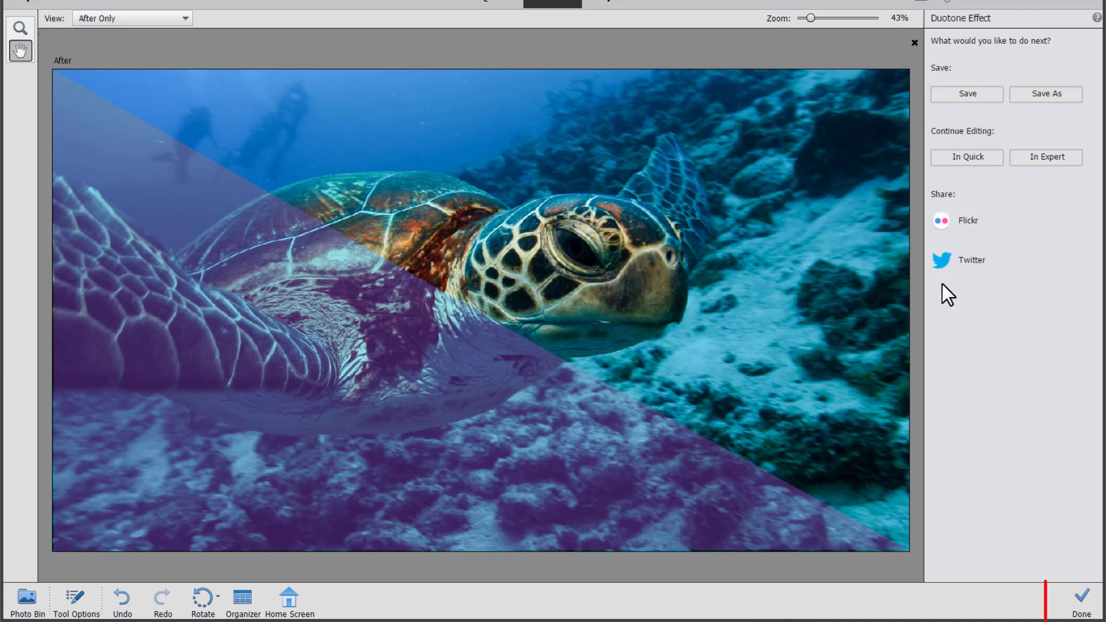
{"action": "left_click", "coordinate": [1085, 601]}
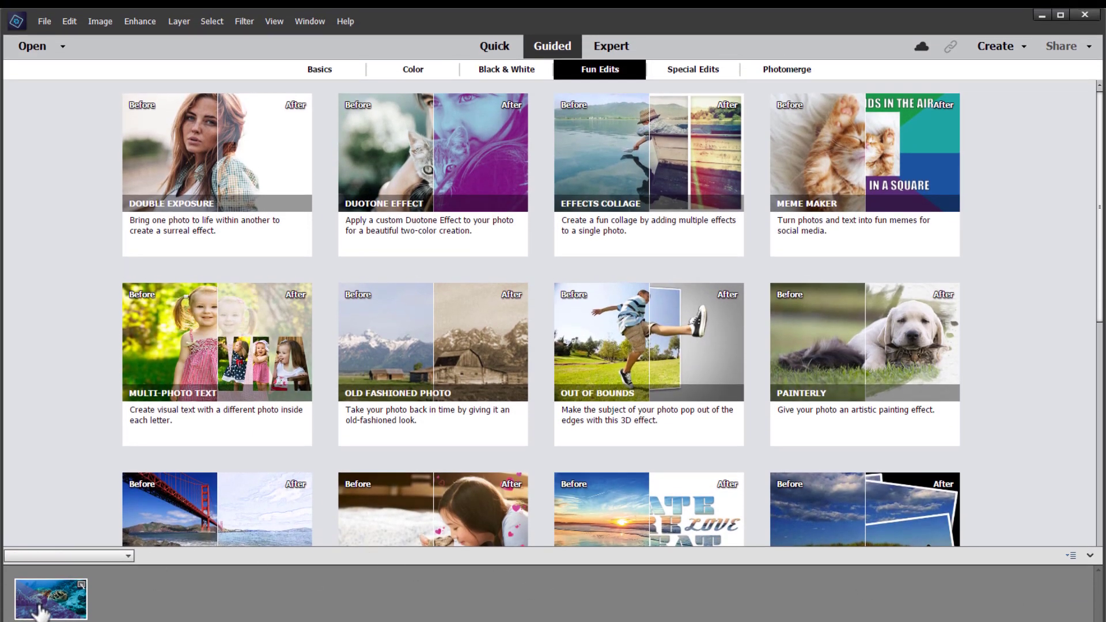
{"action": "left_click", "coordinate": [603, 47]}
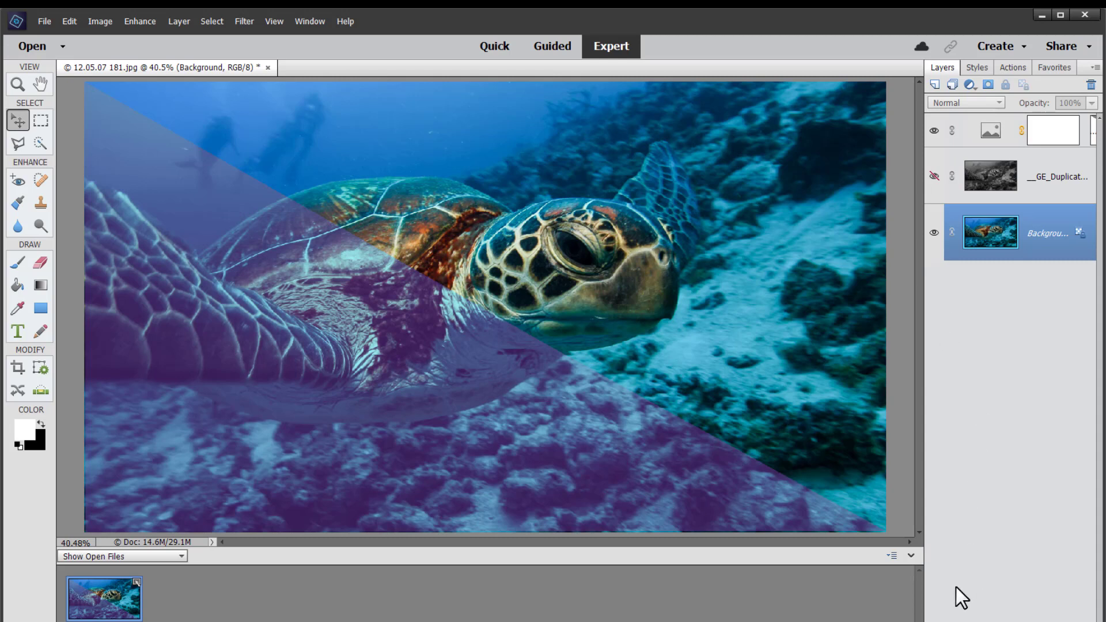
- Widen the layer list and select the gradient map layer to examine its layer mask and diagonal shape mask
{"action": "left_click_drag", "start_coordinate": [924, 256], "coordinate": [845, 255]}
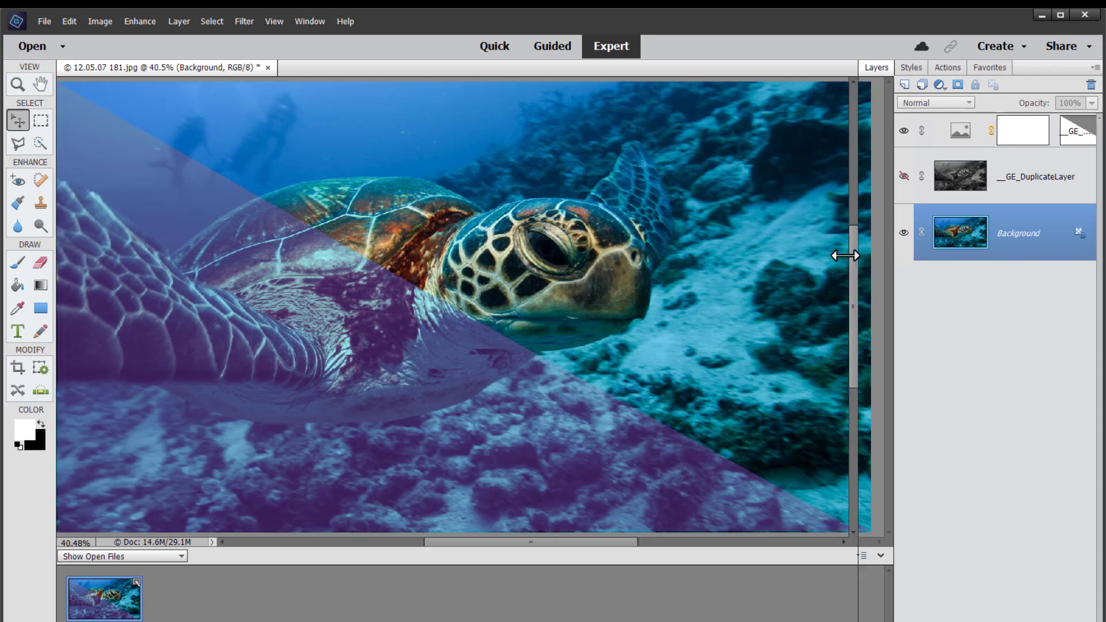
{"action": "left_click", "coordinate": [1038, 131]}
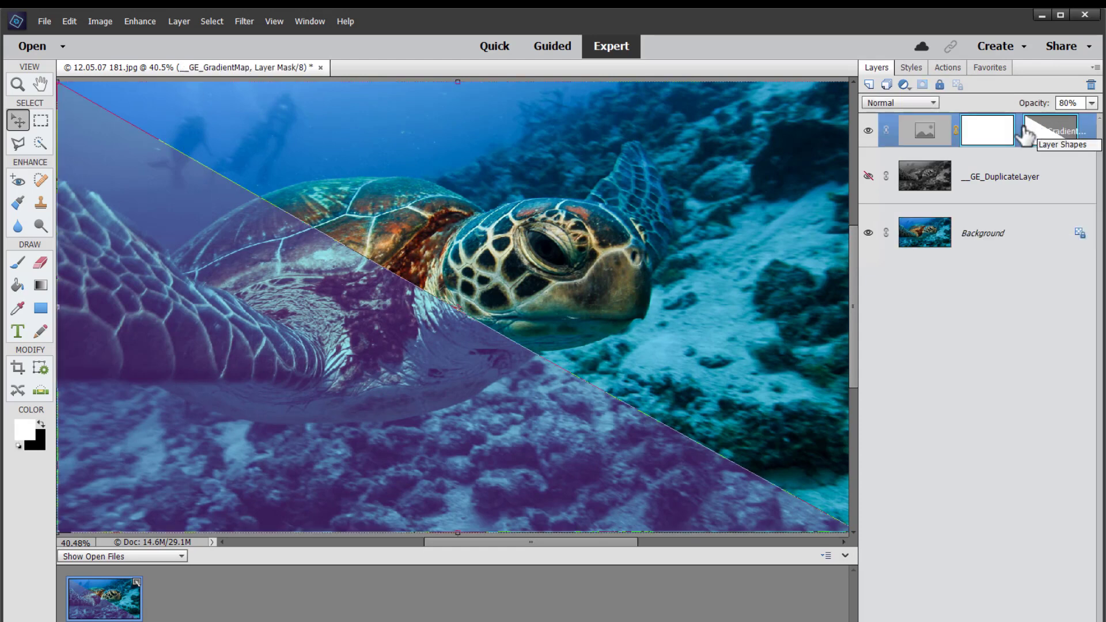
{"action": "left_click", "coordinate": [1039, 135], "text": "shift"}
{"action": "left_click", "coordinate": [1040, 141], "text": "shift"}
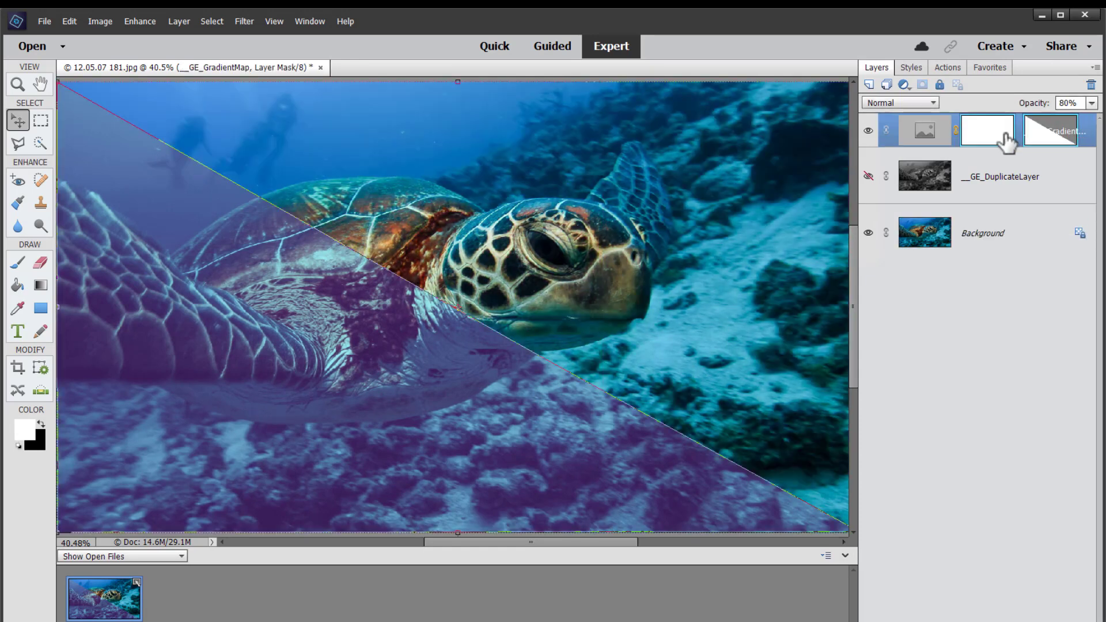
{"action": "left_click_drag", "start_coordinate": [858, 358], "coordinate": [970, 360]}
{"action": "key", "text": "ctrl+t"}
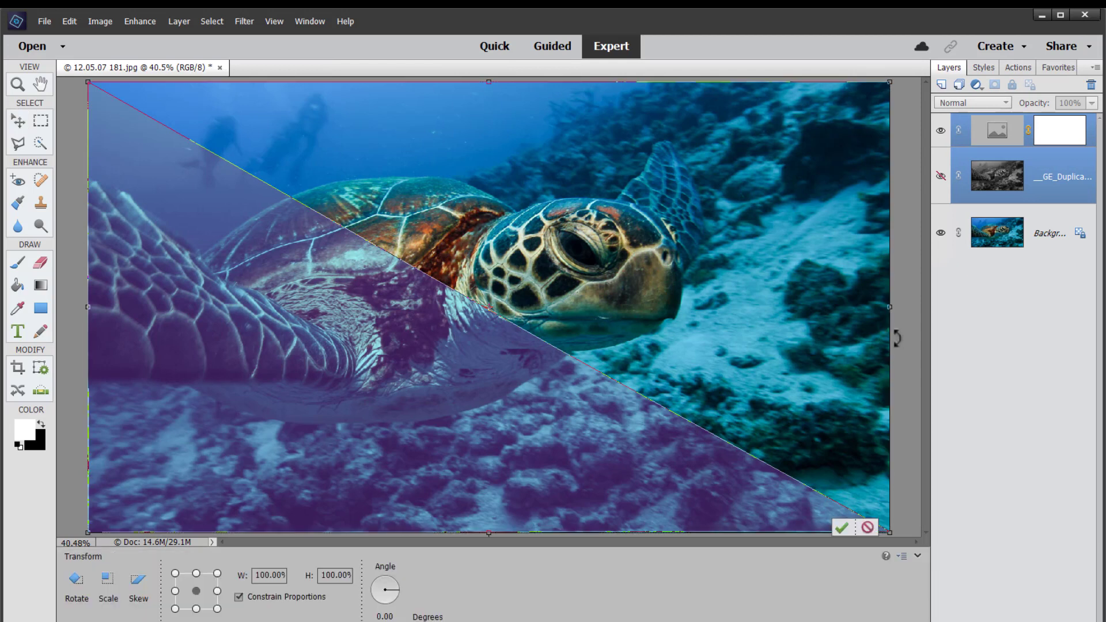
{"action": "left_click", "coordinate": [867, 528]}
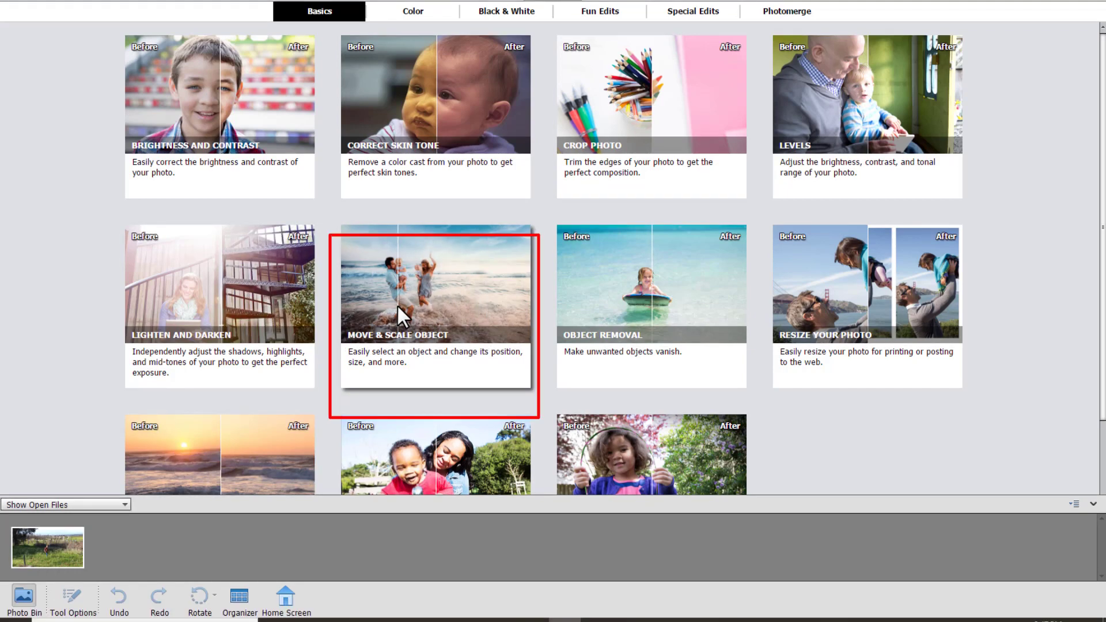
- Open the Move & Scale Object guided edit for the photo of the child in the meadow
{"action": "left_click", "coordinate": [397, 304]}
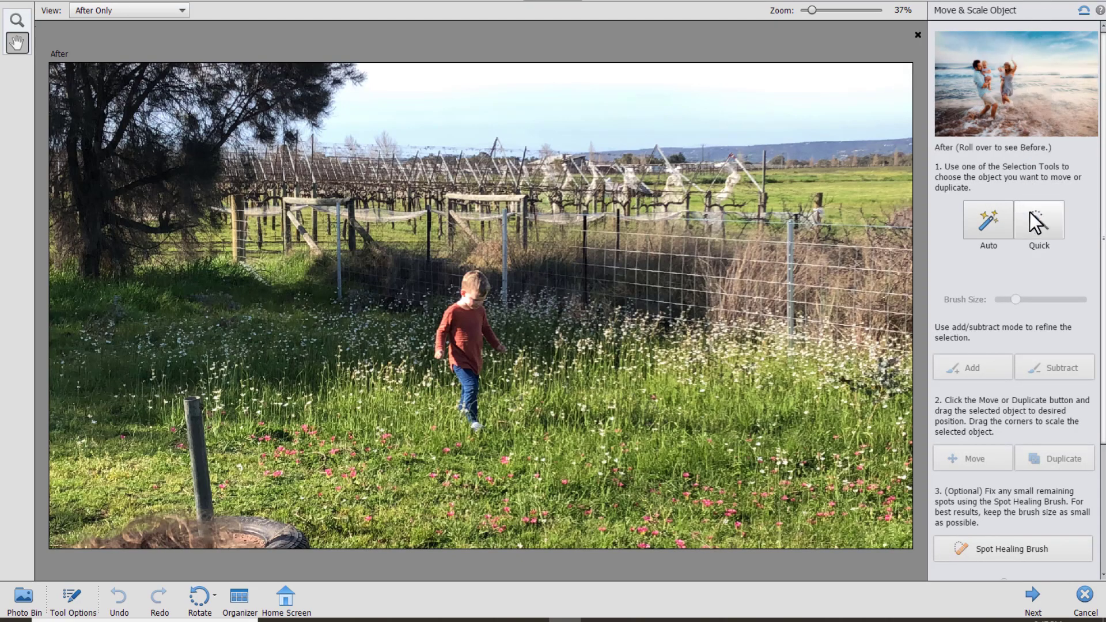
- Select the child in the meadow by enclosing him with the Auto selection tool and check the selection outline up close
{"action": "scroll", "coordinate": [1043, 445], "scroll_direction": "down", "scroll_amount": 3}
{"action": "scroll", "coordinate": [1039, 436], "scroll_direction": "up", "scroll_amount": 3}
{"action": "left_click", "coordinate": [987, 216]}
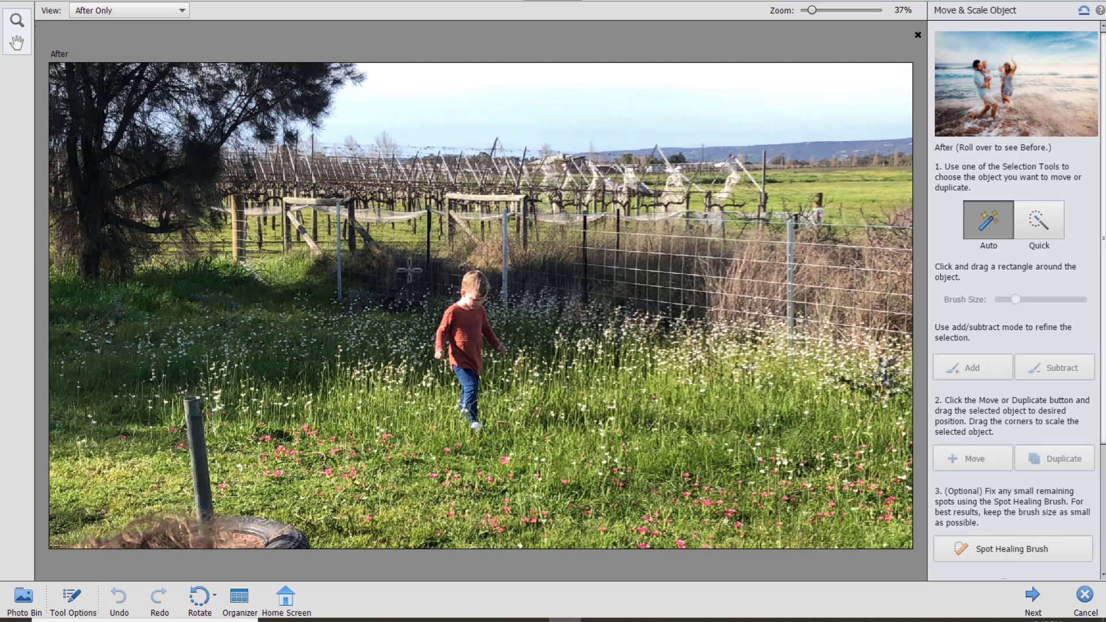
{"action": "left_click_drag", "start_coordinate": [418, 259], "coordinate": [524, 441]}
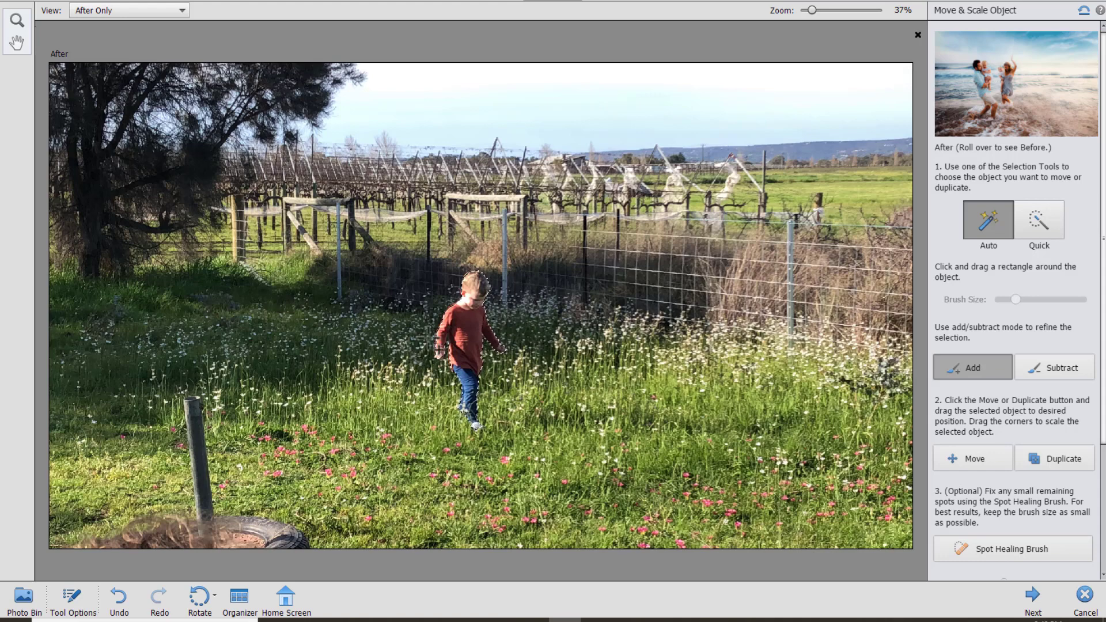
{"action": "key", "text": "ctrl+equal"}
{"action": "key", "text": "ctrl+equal"}
{"action": "key", "text": "ctrl+equal"}
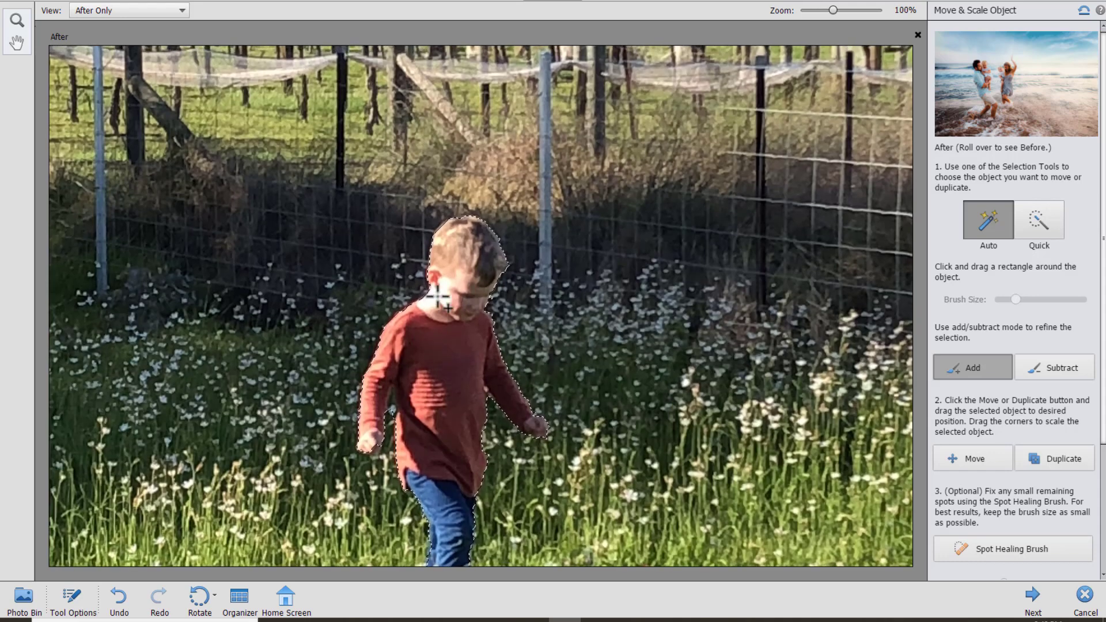
{"action": "key", "text": "ctrl+minus"}
{"action": "key", "text": "ctrl+minus"}
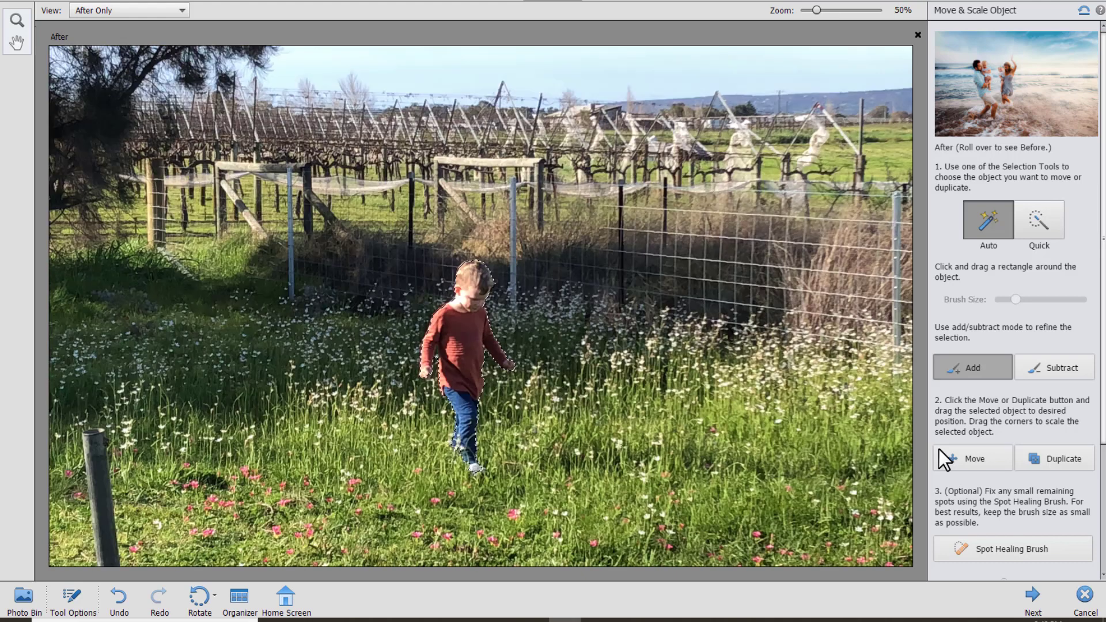
- Move the selected child sideways across the meadow toward the metal post and commit the new position
{"action": "left_click", "coordinate": [968, 459]}
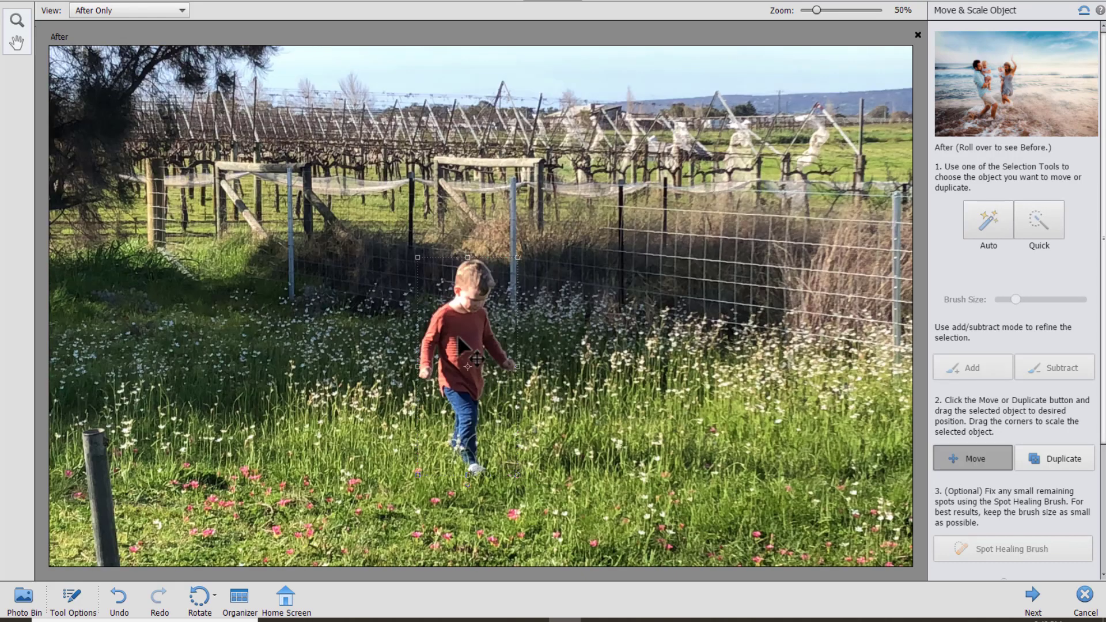
{"action": "left_click_drag", "start_coordinate": [462, 332], "coordinate": [328, 337]}
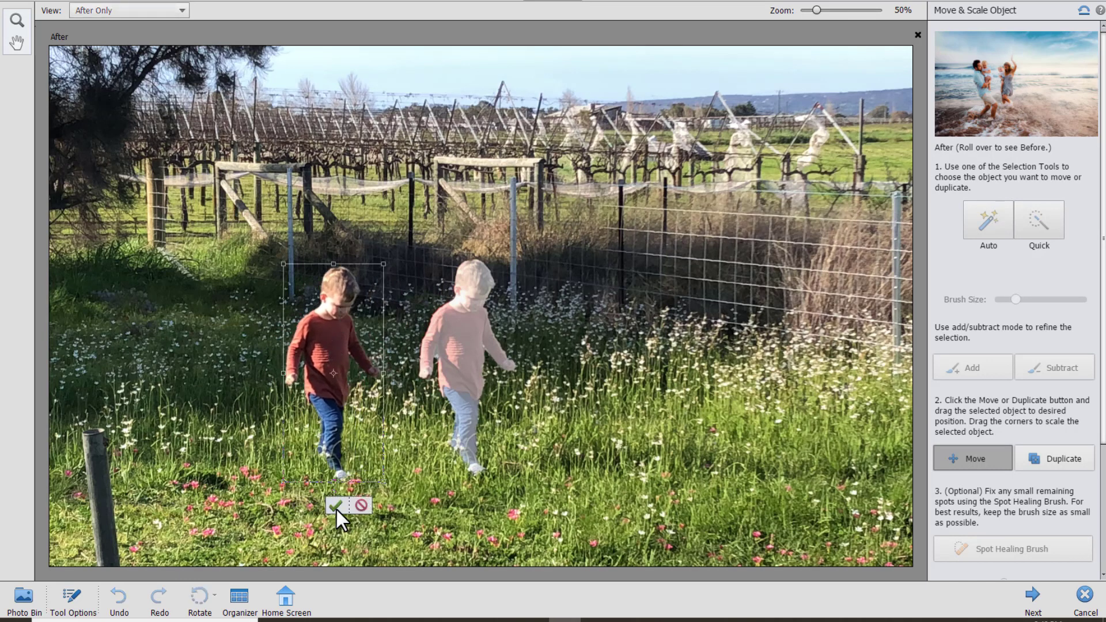
{"action": "left_click", "coordinate": [337, 507]}
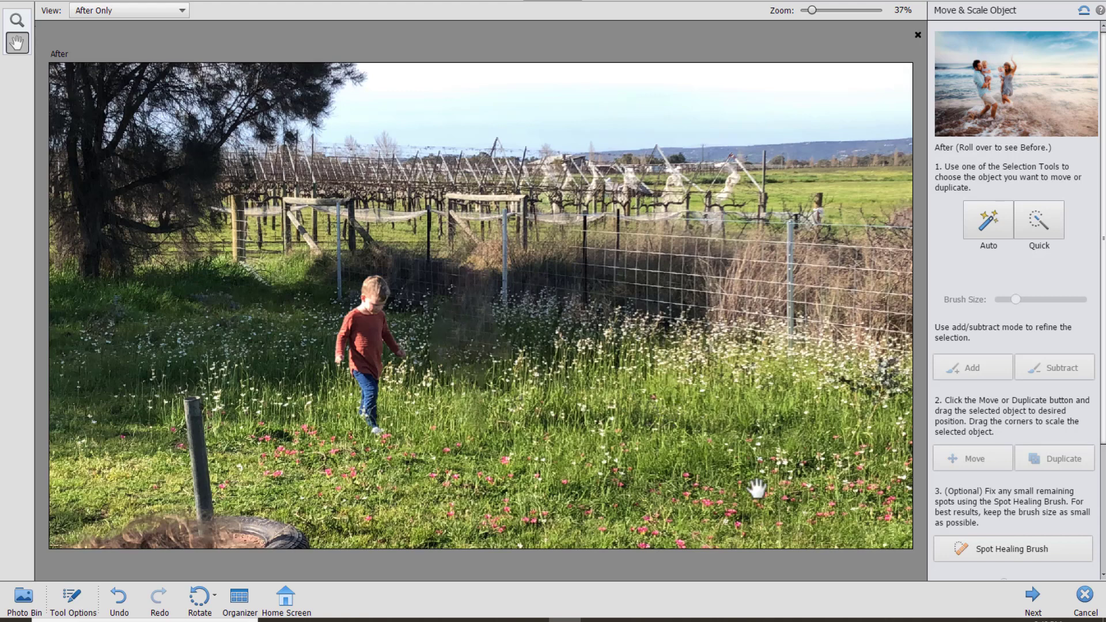
- Repair the smudged area where the child stood with the Clone Stamp Tool, sampling from nearby flowers and grass
{"action": "scroll", "coordinate": [1074, 476], "scroll_direction": "down", "scroll_amount": 3}
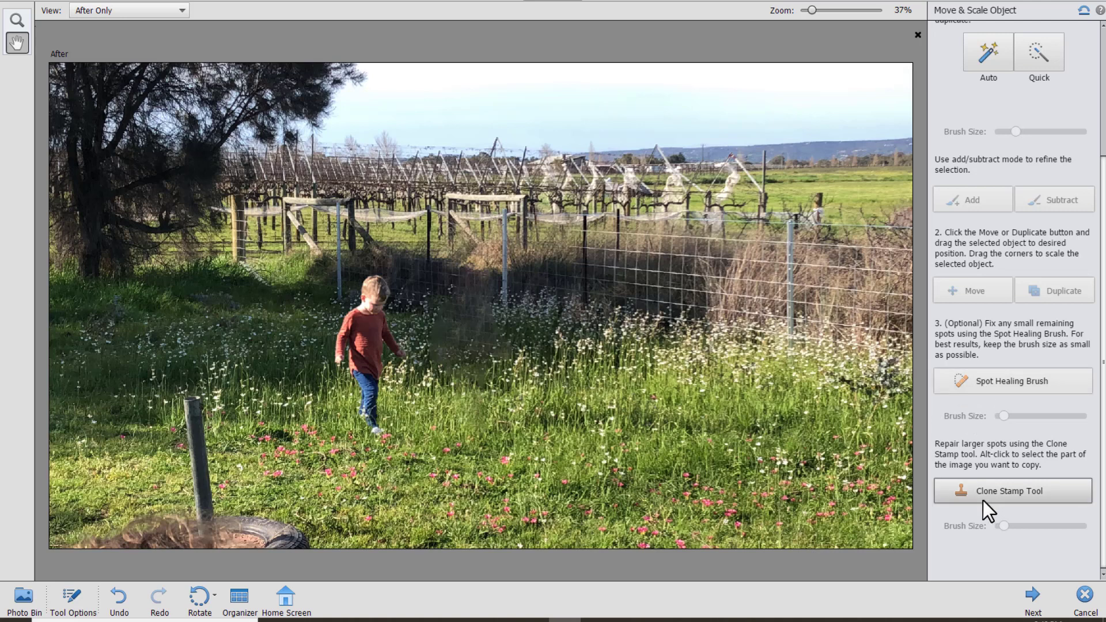
{"action": "key", "text": "j"}
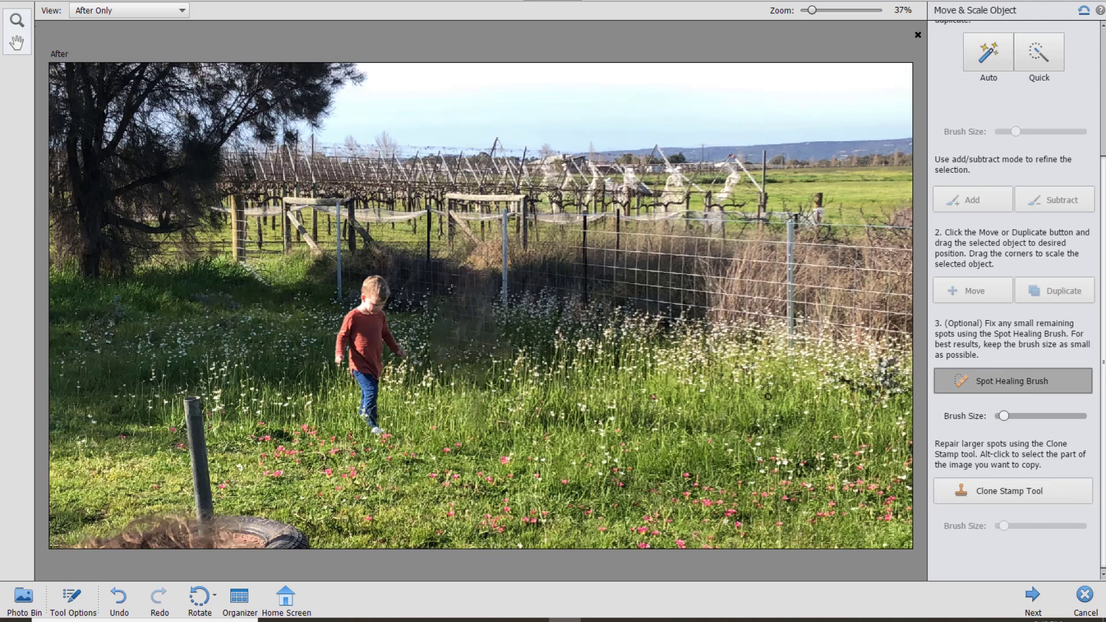
{"action": "left_click", "coordinate": [1001, 499]}
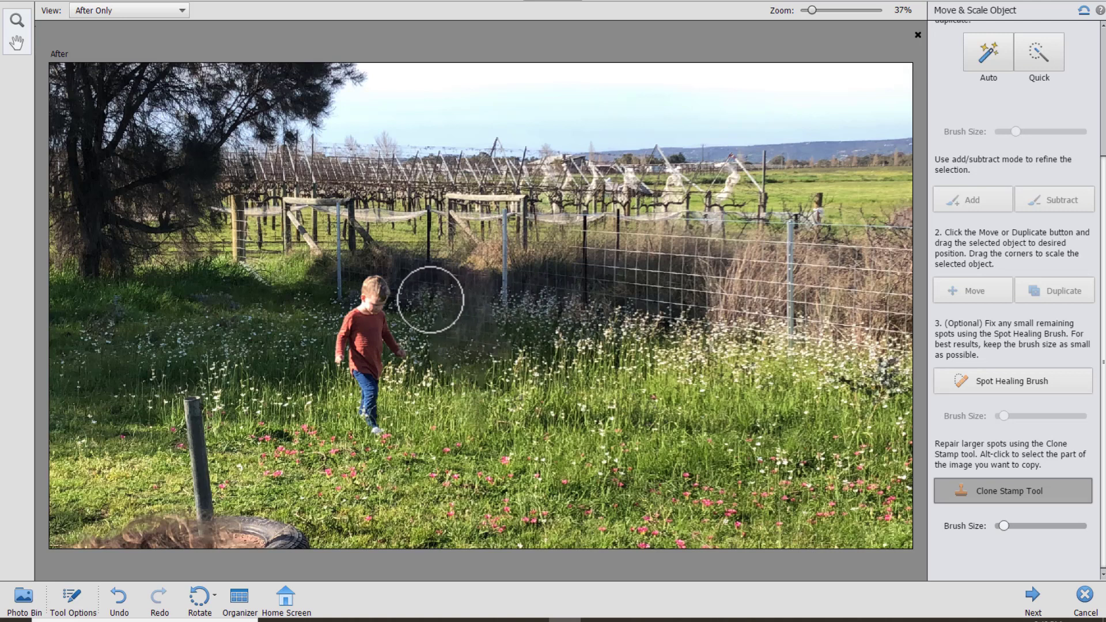
{"action": "left_click", "coordinate": [528, 307], "text": "alt"}
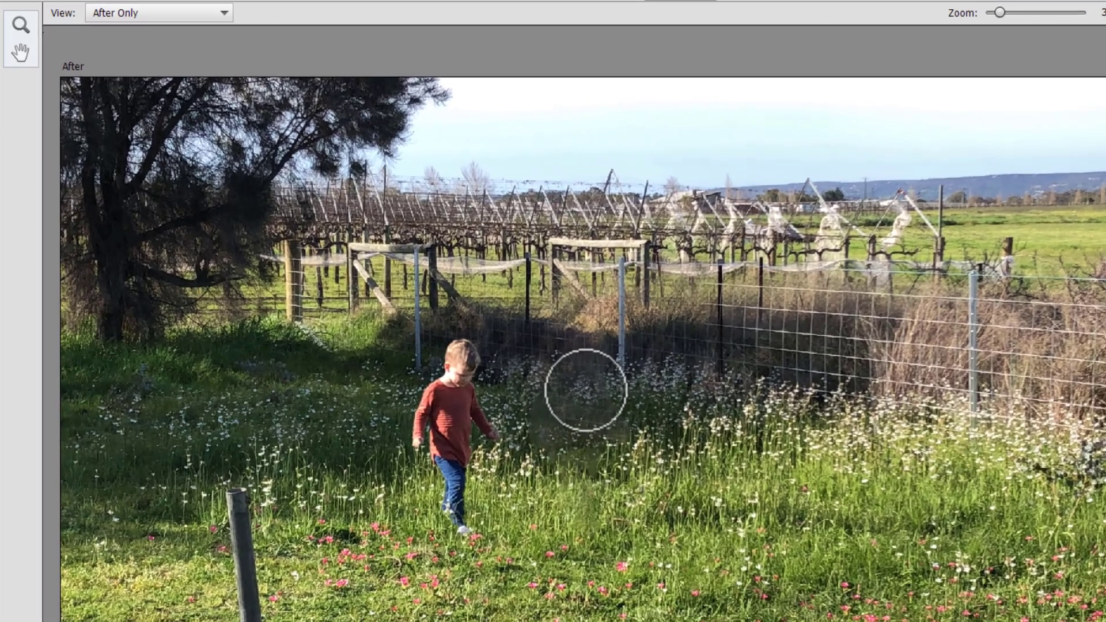
{"action": "left_click_drag", "start_coordinate": [477, 316], "coordinate": [473, 315]}
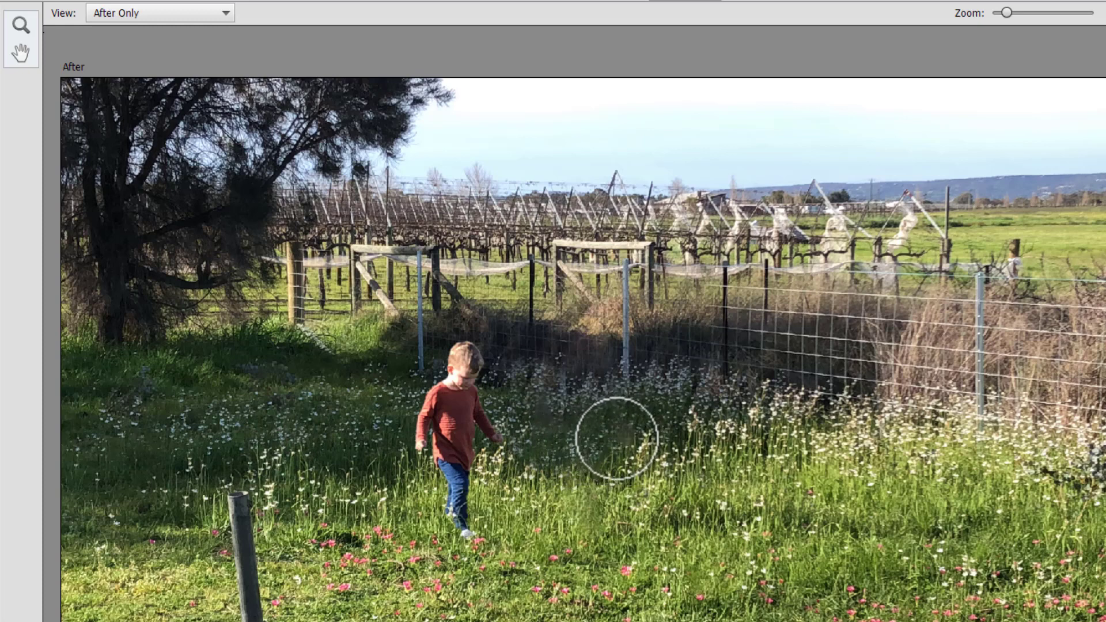
{"action": "left_click", "coordinate": [311, 413], "text": "alt"}
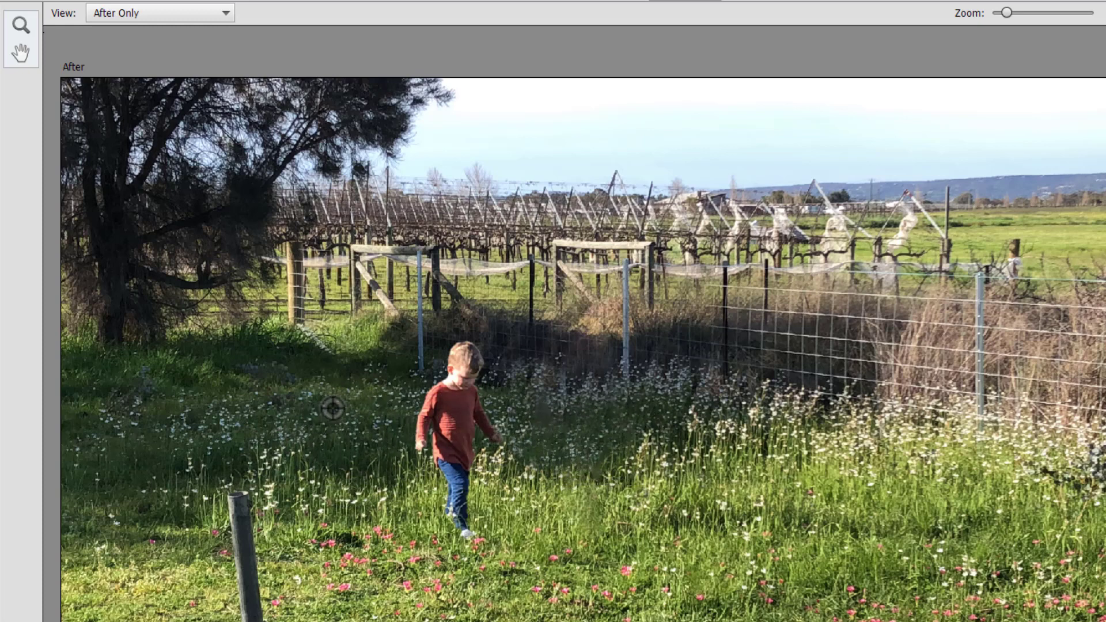
{"action": "left_click_drag", "start_coordinate": [551, 422], "coordinate": [721, 405]}
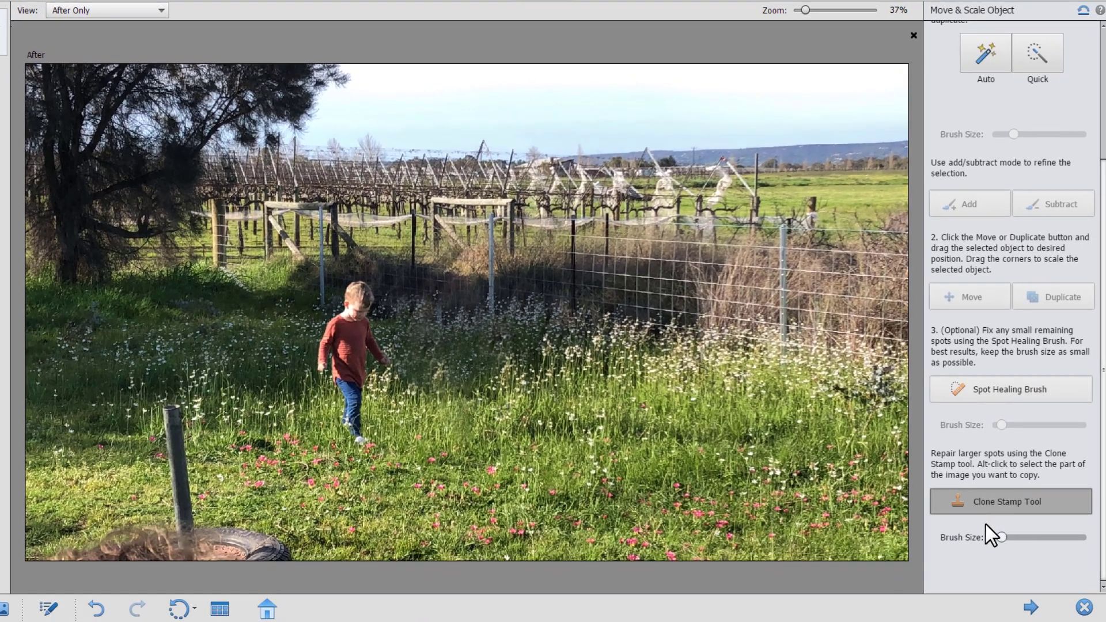
- Finish the guided edit, save the photo as Move and Scale Object Demo.psdc and continue editing in Expert mode
{"action": "left_click", "coordinate": [1031, 607]}
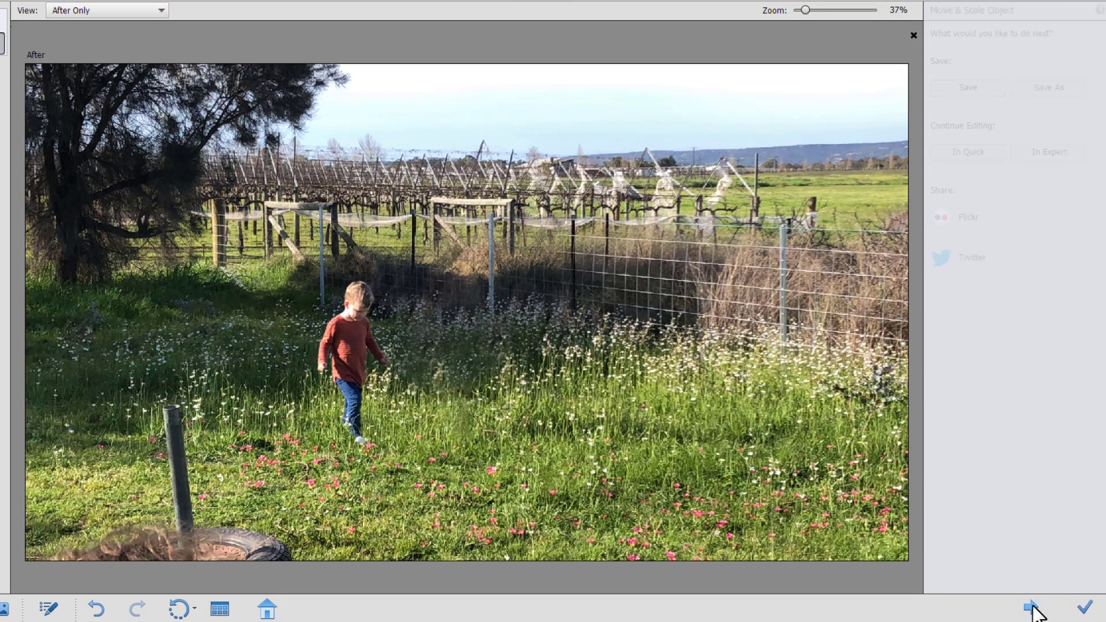
{"action": "left_click", "coordinate": [1041, 87]}
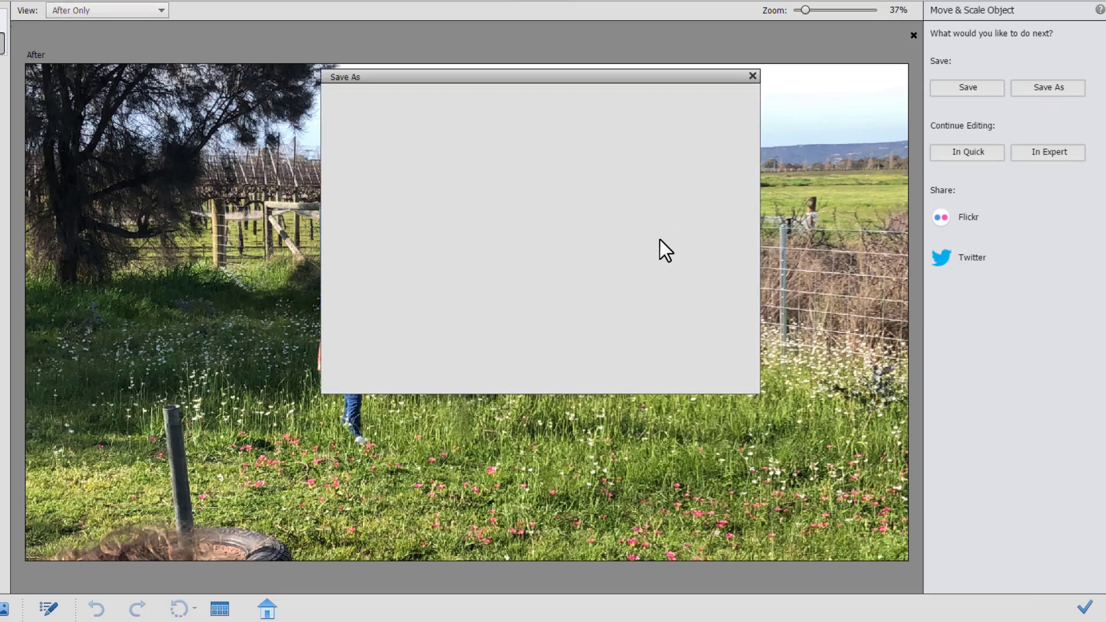
{"action": "left_click", "coordinate": [454, 181]}
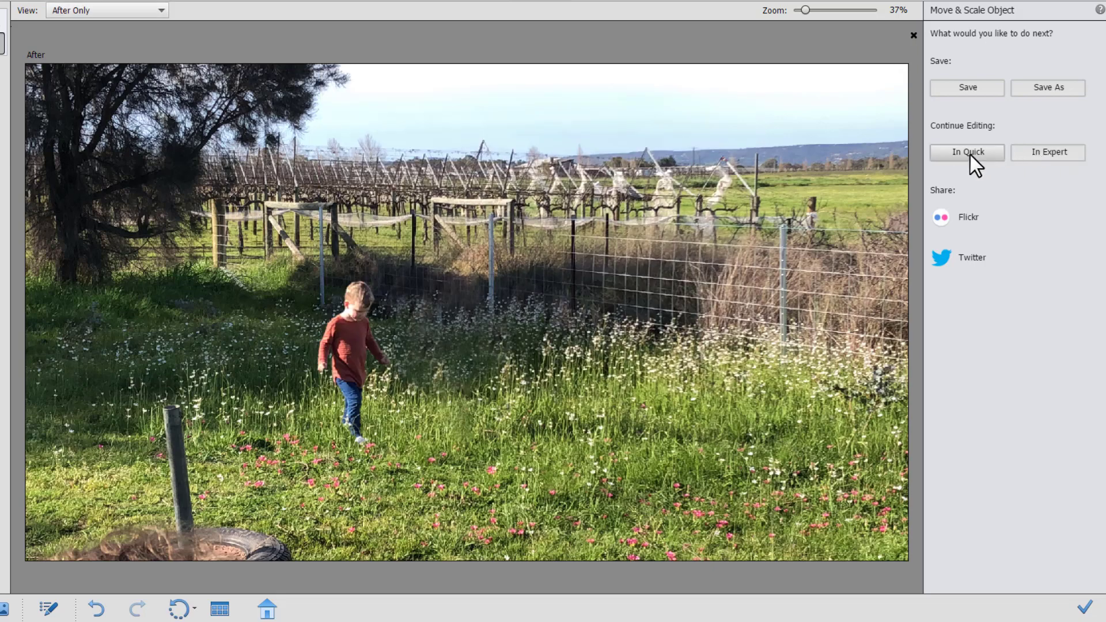
{"action": "left_click", "coordinate": [1039, 153]}
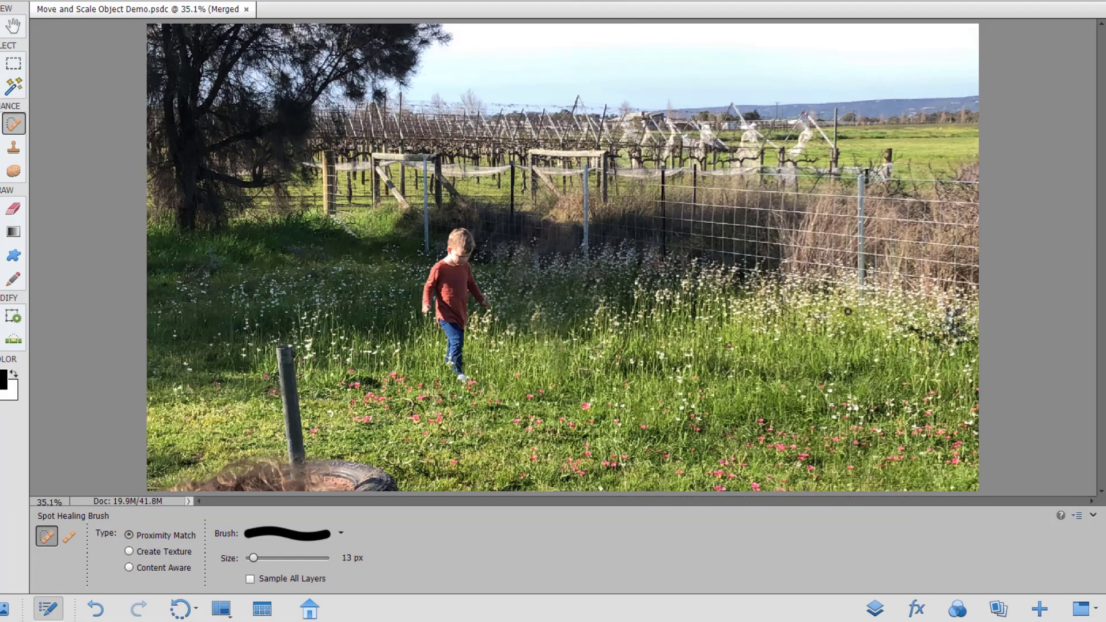
- Display the layer list and toggle the Merged layer's visibility to compare the edit with the original
{"action": "left_click", "coordinate": [876, 608]}
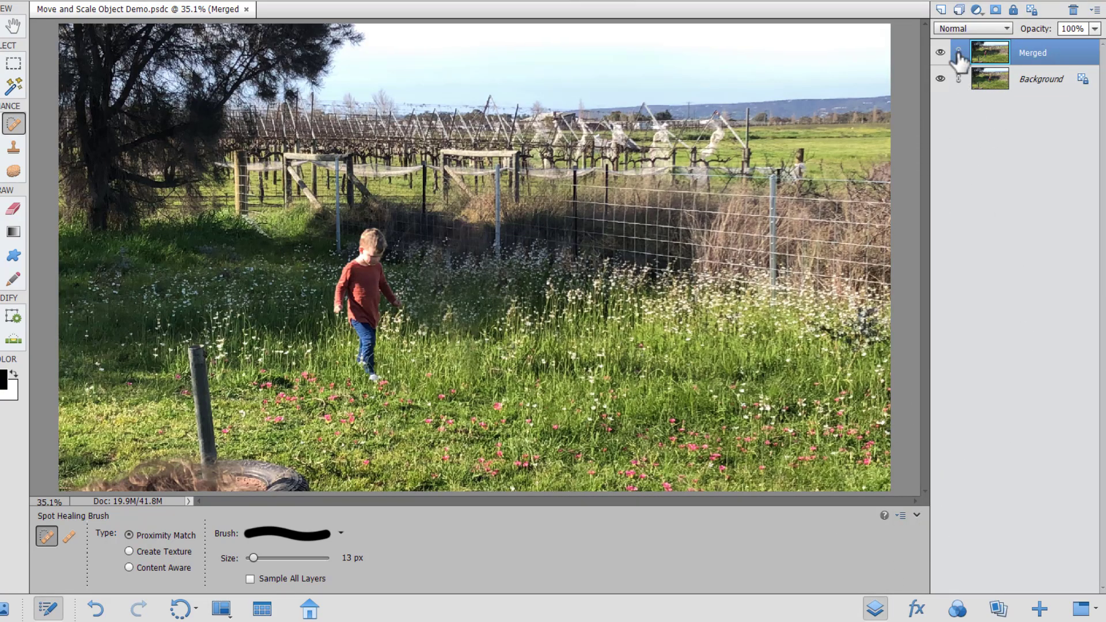
{"action": "left_click", "coordinate": [941, 53]}
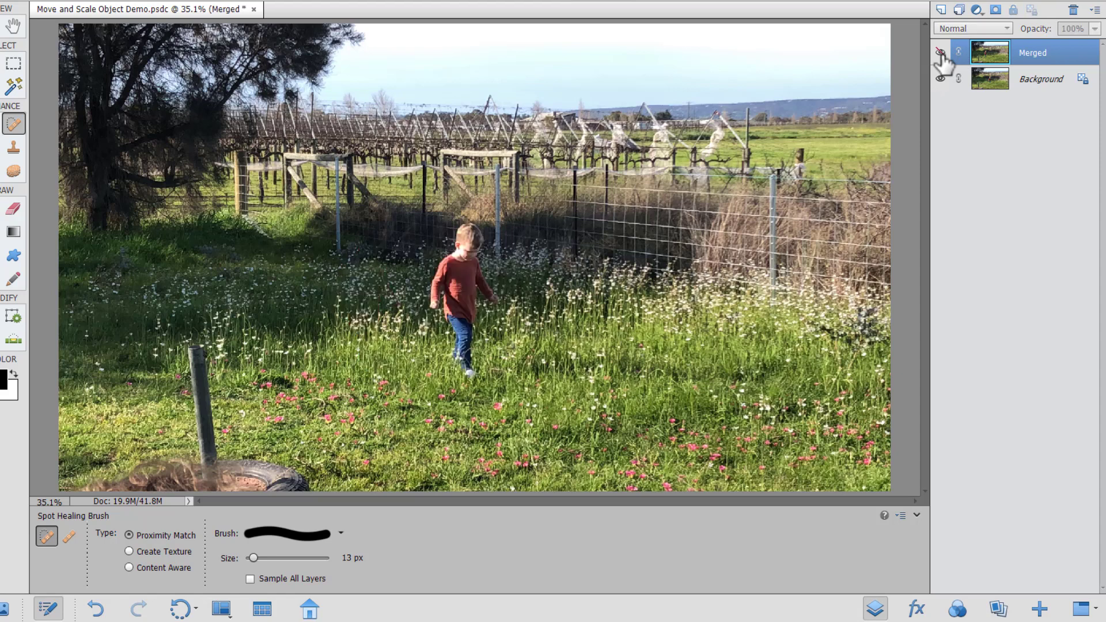
{"action": "left_click", "coordinate": [940, 52]}
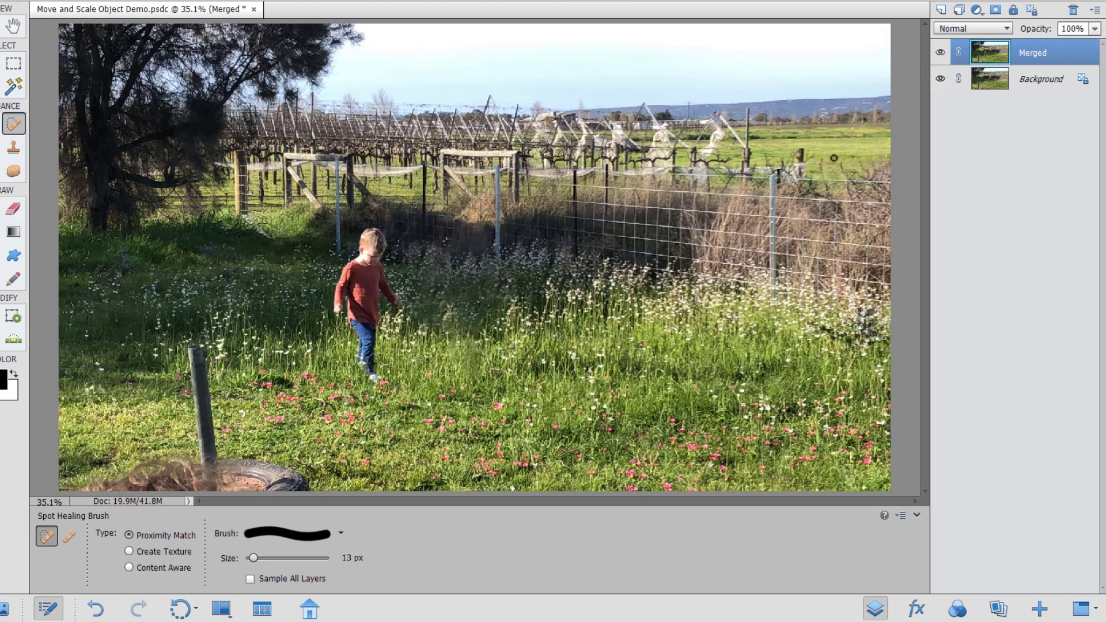
- Remove the metal post, the tyre and the leftover dark patches from the foreground with a 150 px Spot Healing Brush
{"action": "key", "text": "bracketright"}
{"action": "key", "text": "bracketright"}
{"action": "key", "text": "bracketright"}
{"action": "key", "text": "bracketright"}
{"action": "key", "text": "bracketright"}
{"action": "key", "text": "bracketright"}
{"action": "key", "text": "bracketright"}
{"action": "key", "text": "bracketright"}
{"action": "key", "text": "bracketright"}
{"action": "key", "text": "bracketright"}
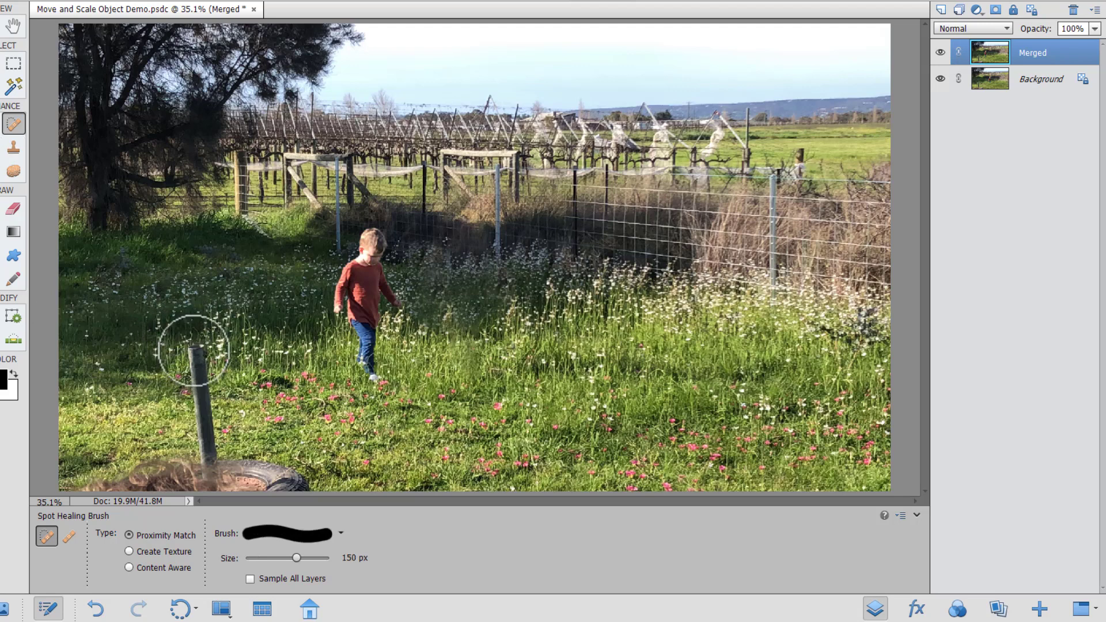
{"action": "left_click_drag", "start_coordinate": [192, 348], "coordinate": [211, 497]}
{"action": "mouse_move", "coordinate": [104, 478]}
{"action": "left_mouse_down"}
{"action": "mouse_move", "coordinate": [299, 482]}
{"action": "mouse_move", "coordinate": [98, 484]}
{"action": "left_mouse_up"}
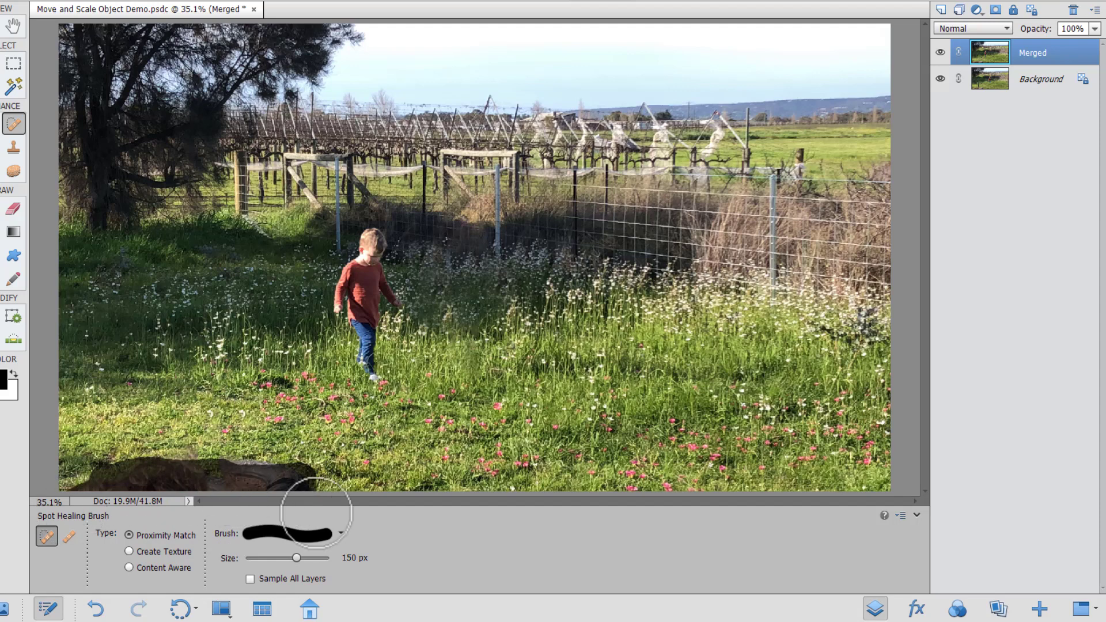
{"action": "left_click_drag", "start_coordinate": [286, 465], "coordinate": [161, 463]}
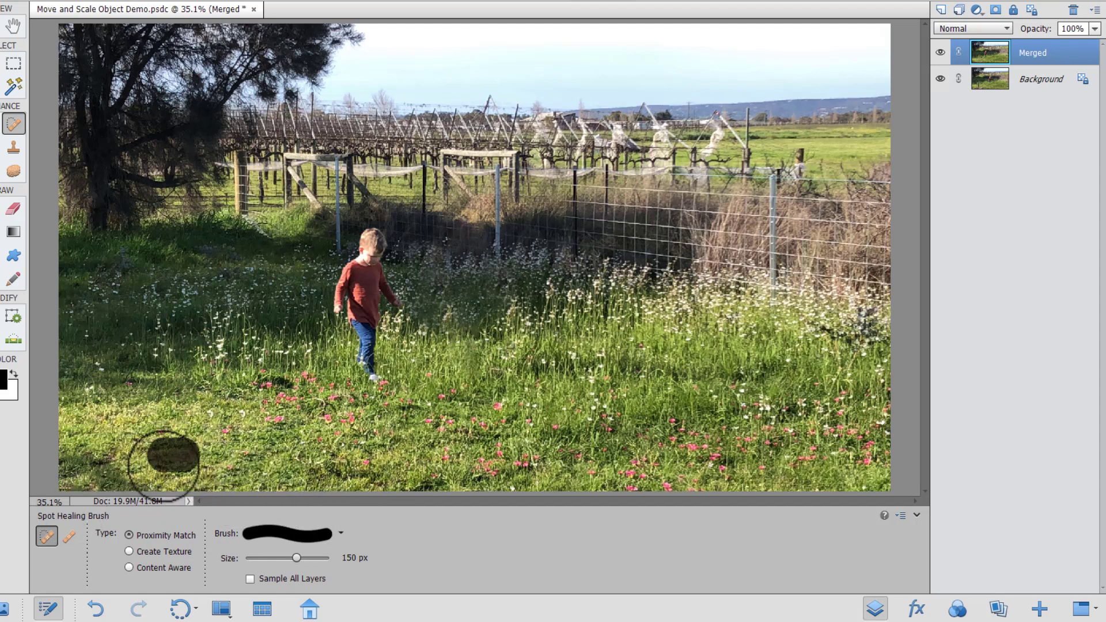
{"action": "left_click", "coordinate": [117, 455]}
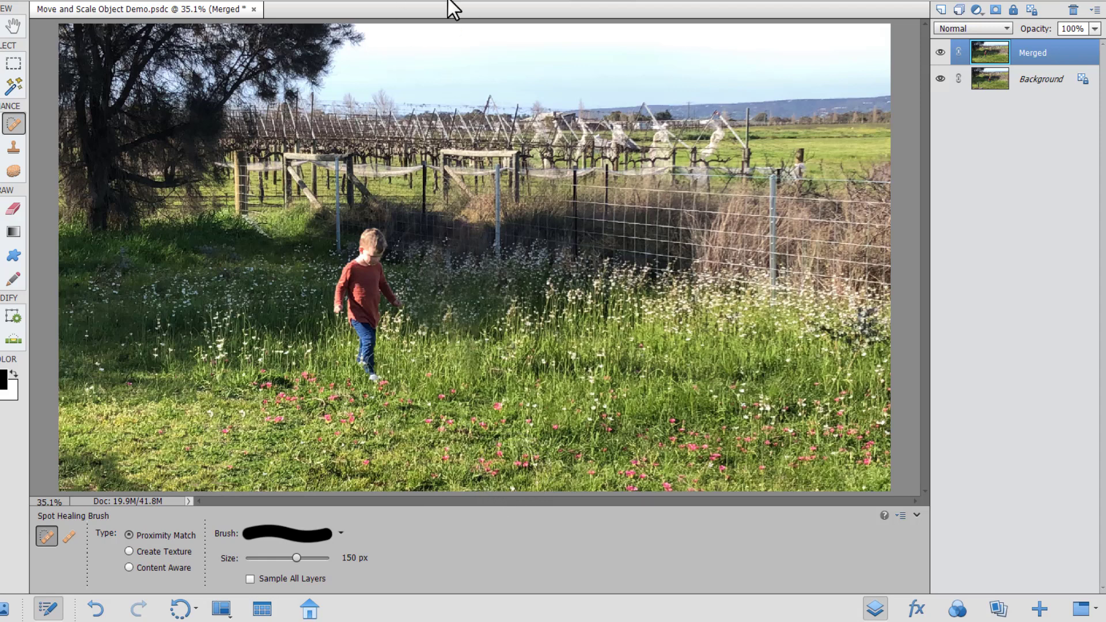
- Launch the Photo Editor from the home screen and start creating a Quote Graphic
{"action": "left_click", "coordinate": [533, 1]}
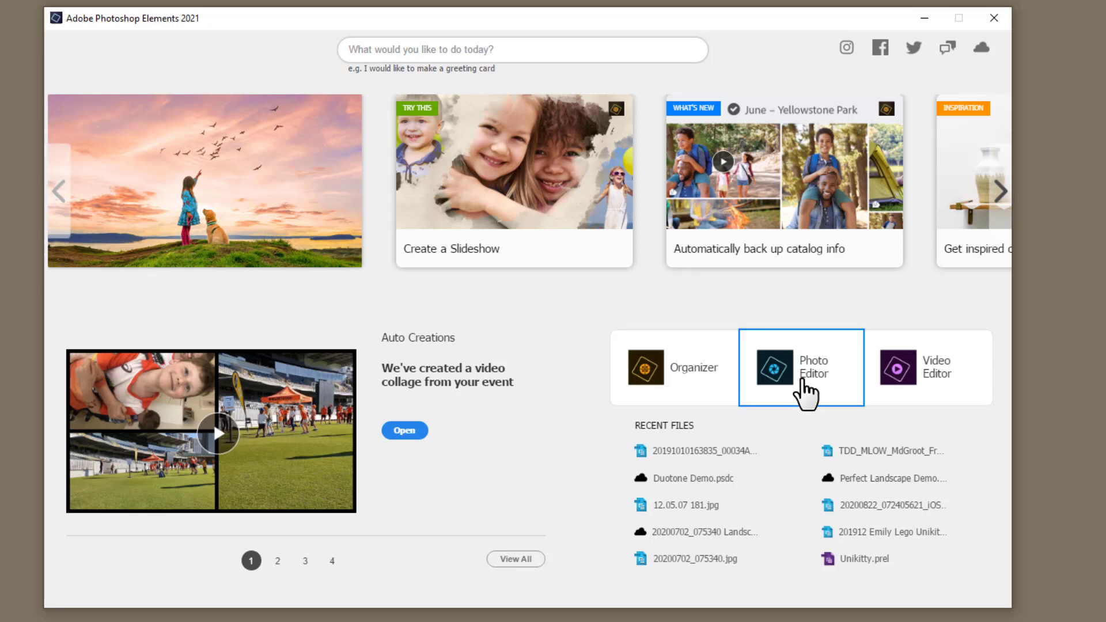
{"action": "left_click", "coordinate": [804, 381]}
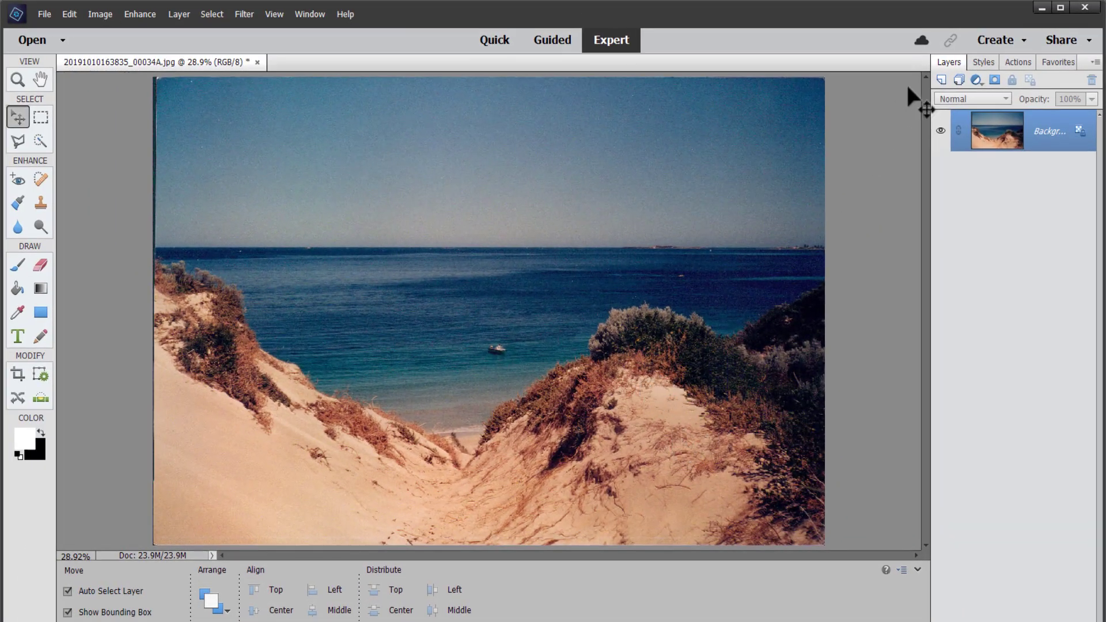
{"action": "left_click", "coordinate": [994, 45]}
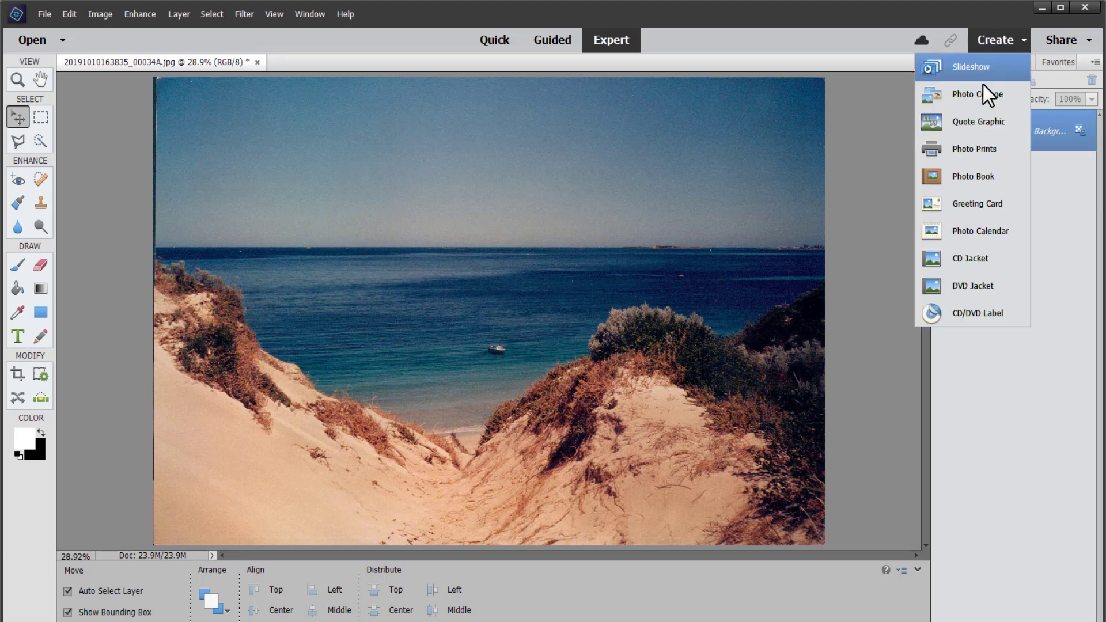
{"action": "left_click", "coordinate": [972, 123]}
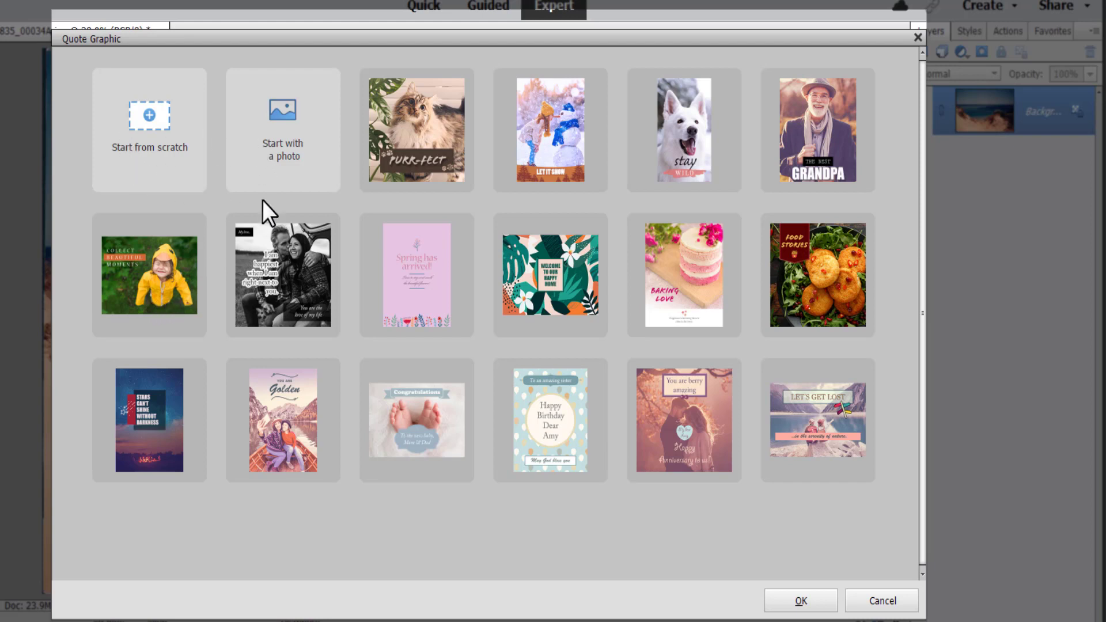
- Create the quote graphic from the "Collect Beautiful Moments" template in the Facebook Post size
{"action": "left_click", "coordinate": [204, 301]}
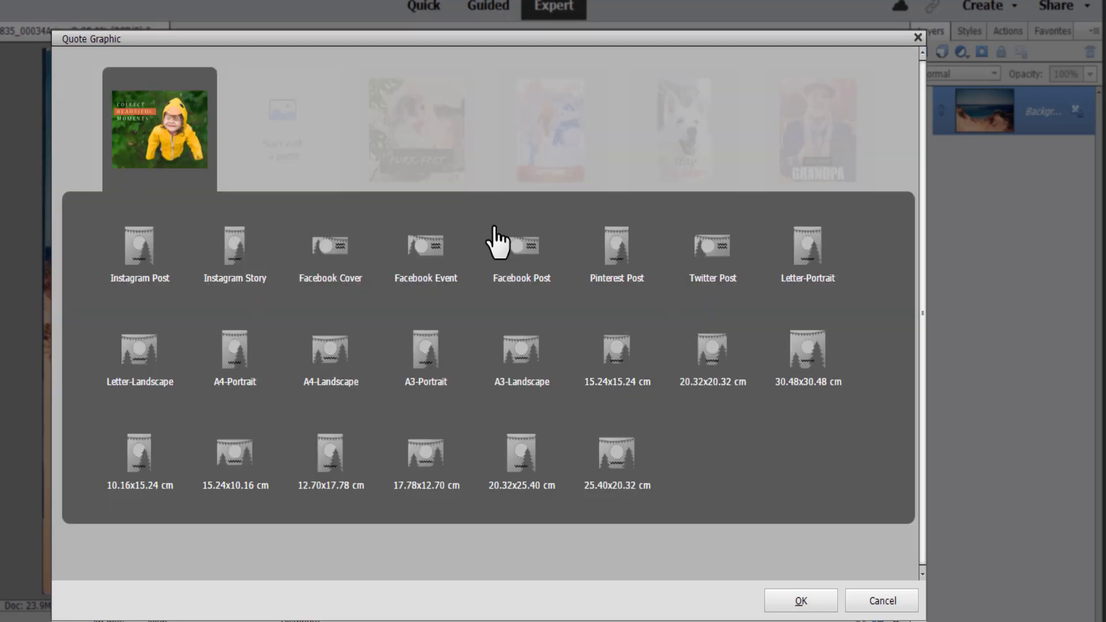
{"action": "left_click", "coordinate": [524, 260]}
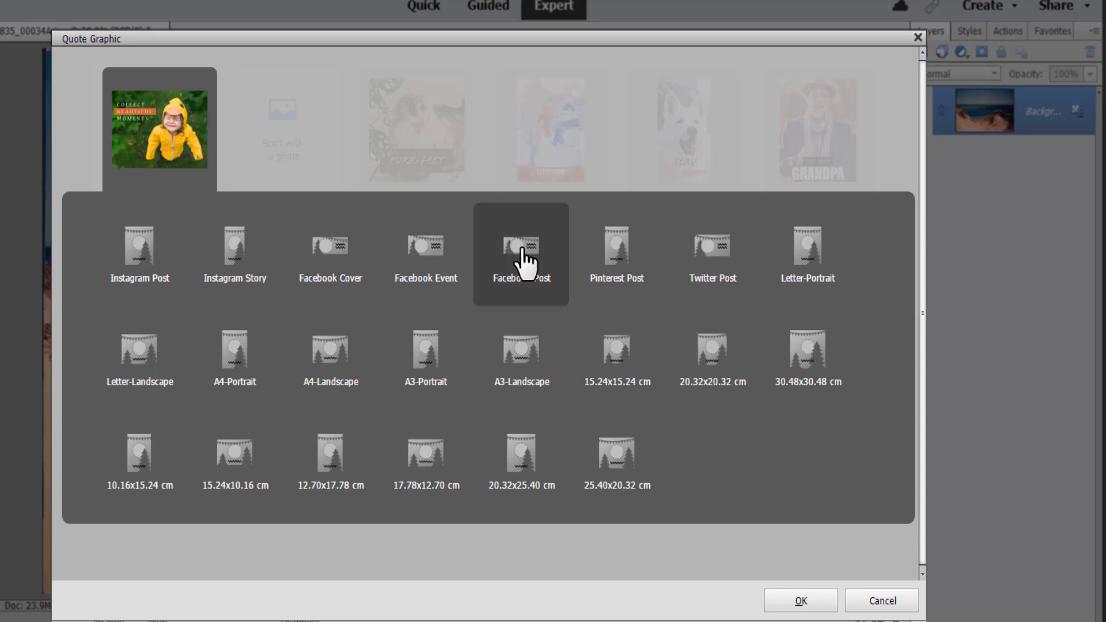
{"action": "left_click", "coordinate": [801, 601]}
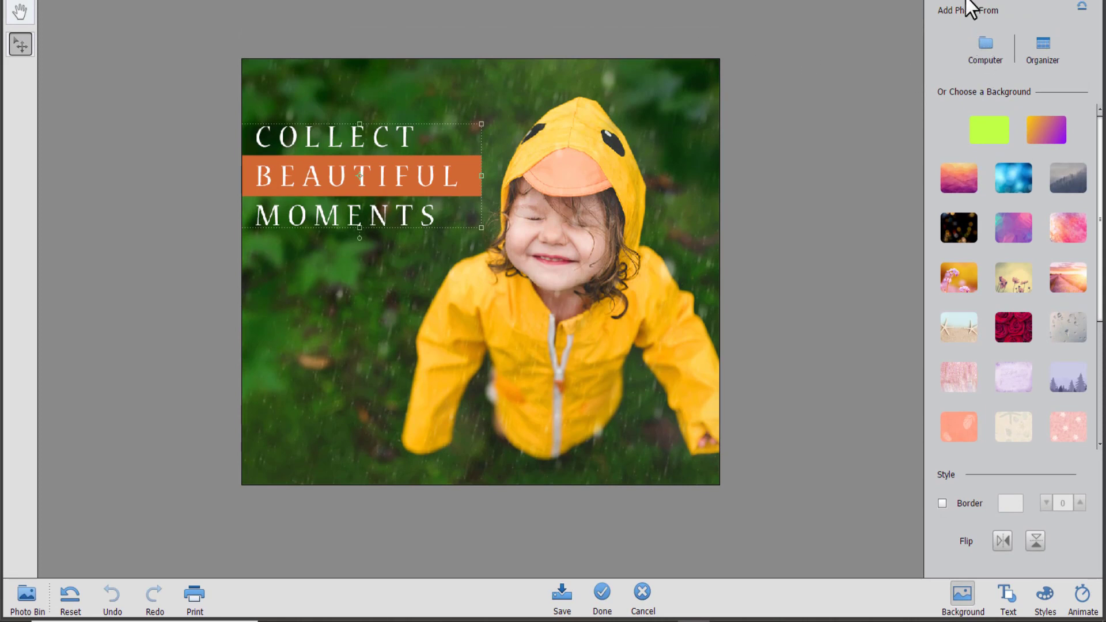
- Browse the backgrounds offered for the quote graphic and display the thumbnails of the open files
{"action": "scroll", "coordinate": [1014, 426], "scroll_direction": "down", "scroll_amount": 3}
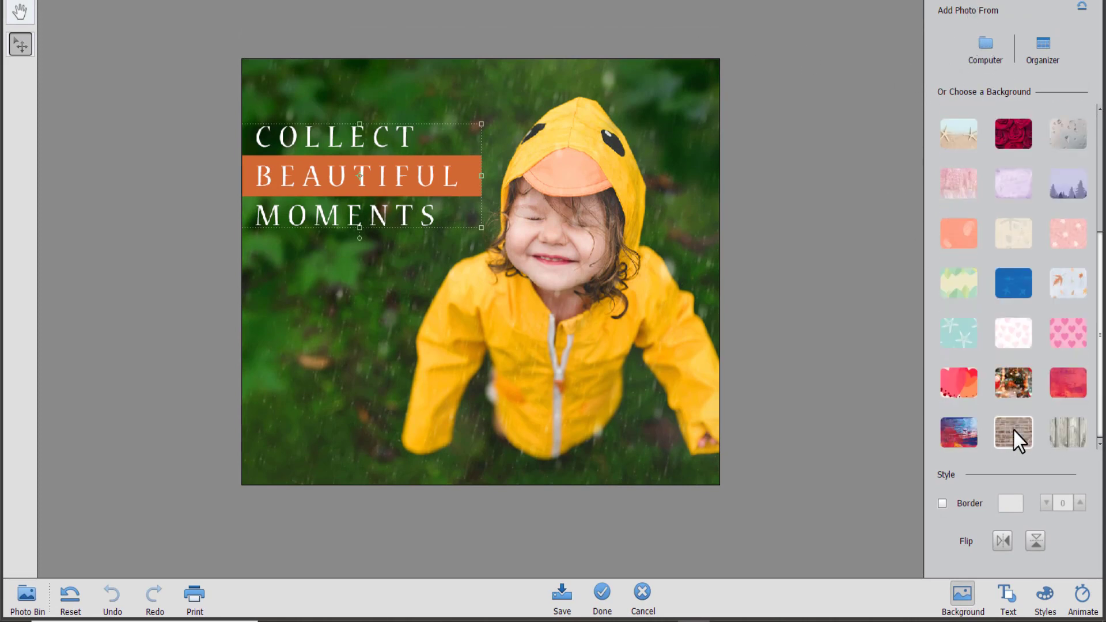
{"action": "scroll", "coordinate": [1013, 416], "scroll_direction": "up", "scroll_amount": 3}
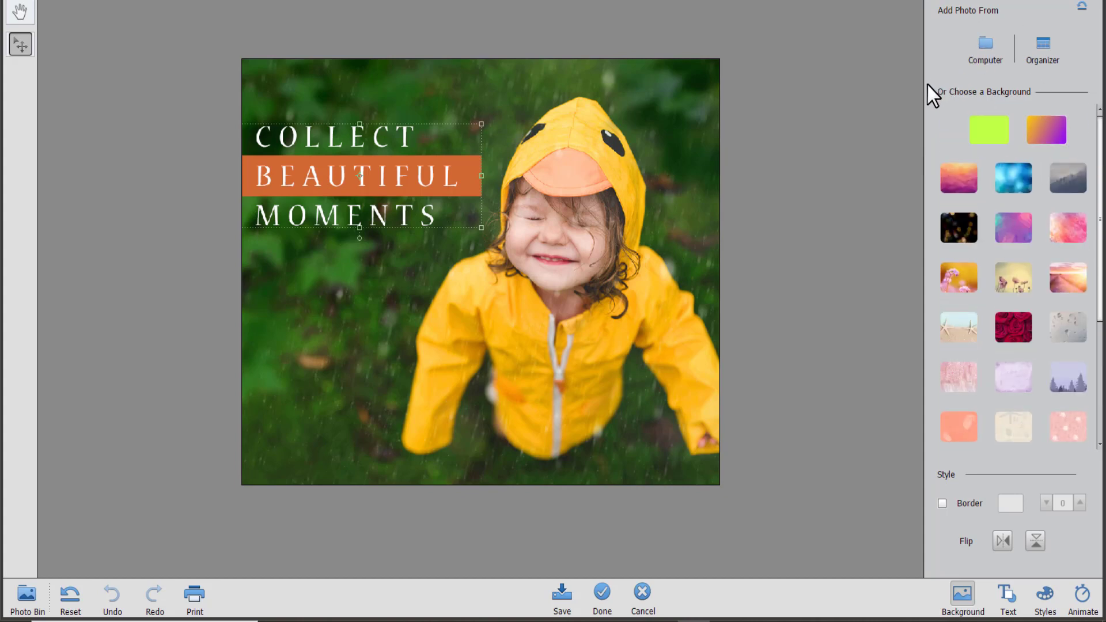
{"action": "left_click", "coordinate": [24, 595]}
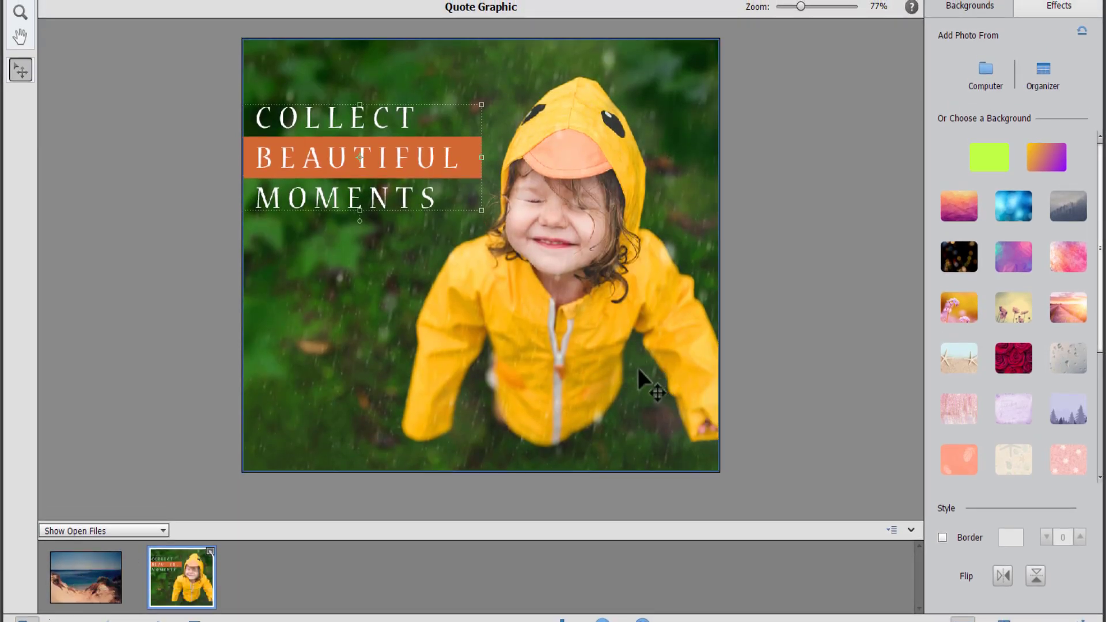
- Replace the quote graphic's background with the open beach photo, reposition it to the right and adjust its scale within the frame
{"action": "left_click", "coordinate": [987, 69]}
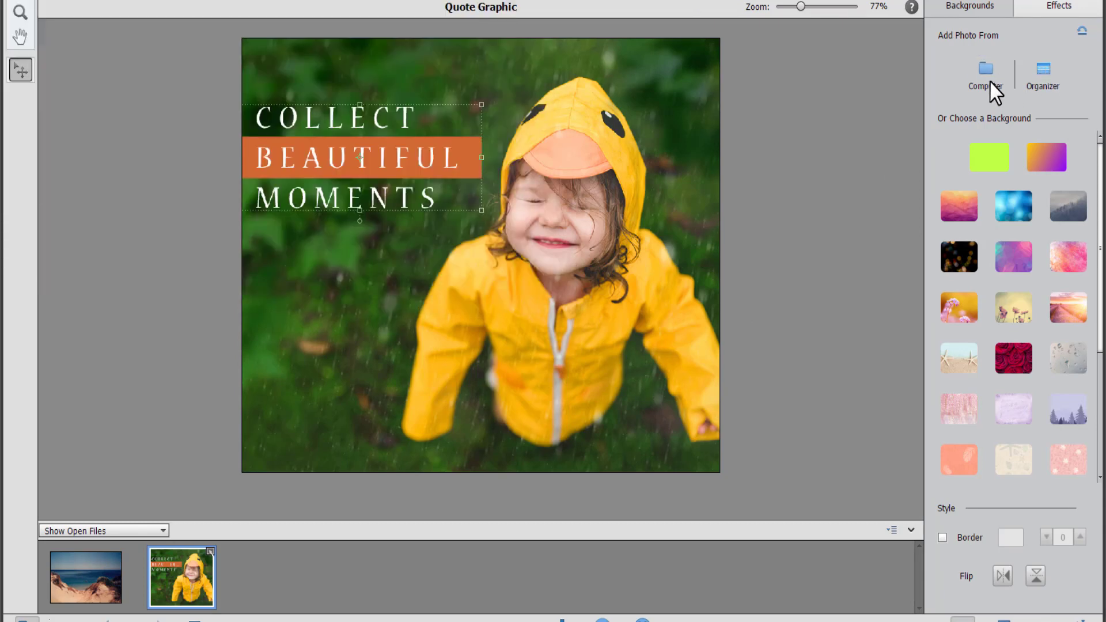
{"action": "left_click_drag", "start_coordinate": [93, 571], "coordinate": [405, 368]}
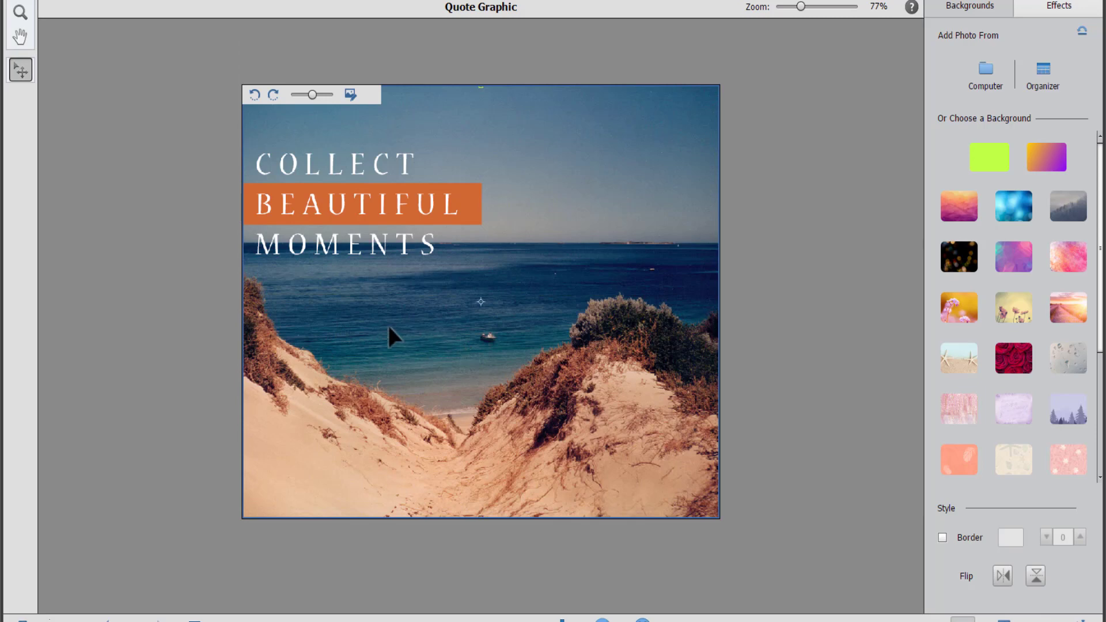
{"action": "left_click_drag", "start_coordinate": [414, 329], "coordinate": [443, 327]}
{"action": "mouse_move", "coordinate": [312, 94]}
{"action": "left_mouse_down"}
{"action": "mouse_move", "coordinate": [332, 95]}
{"action": "mouse_move", "coordinate": [304, 98]}
{"action": "left_mouse_up"}
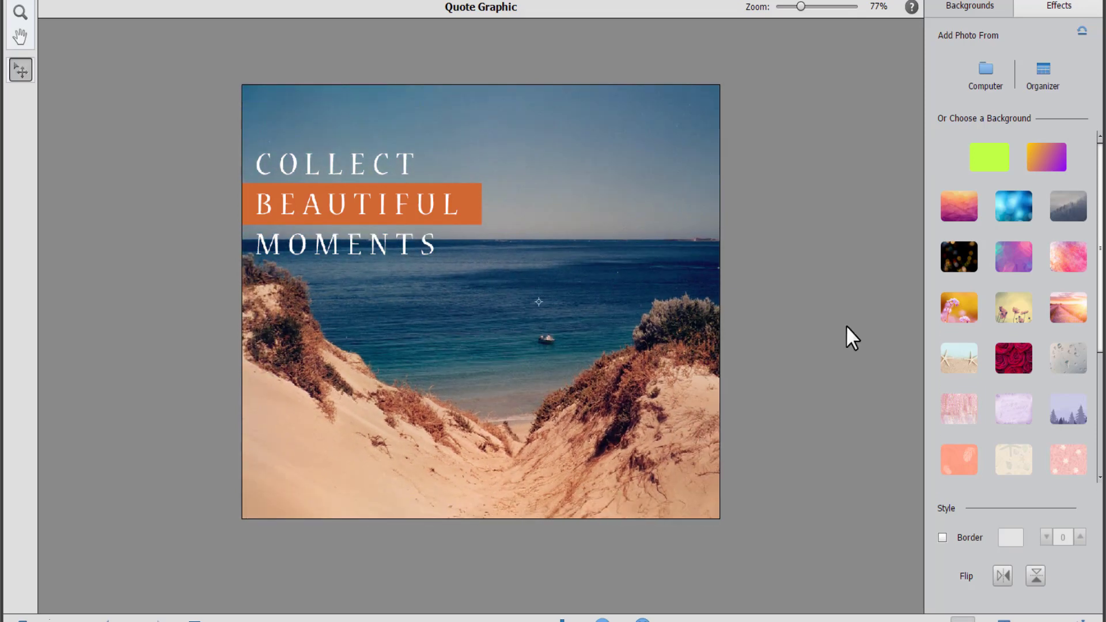
- Try several built-in backgrounds, including the cosmos flowers on a yellow sky and the pink pattern with white flowers
{"action": "left_click", "coordinate": [1015, 220]}
{"action": "left_click", "coordinate": [1015, 316]}
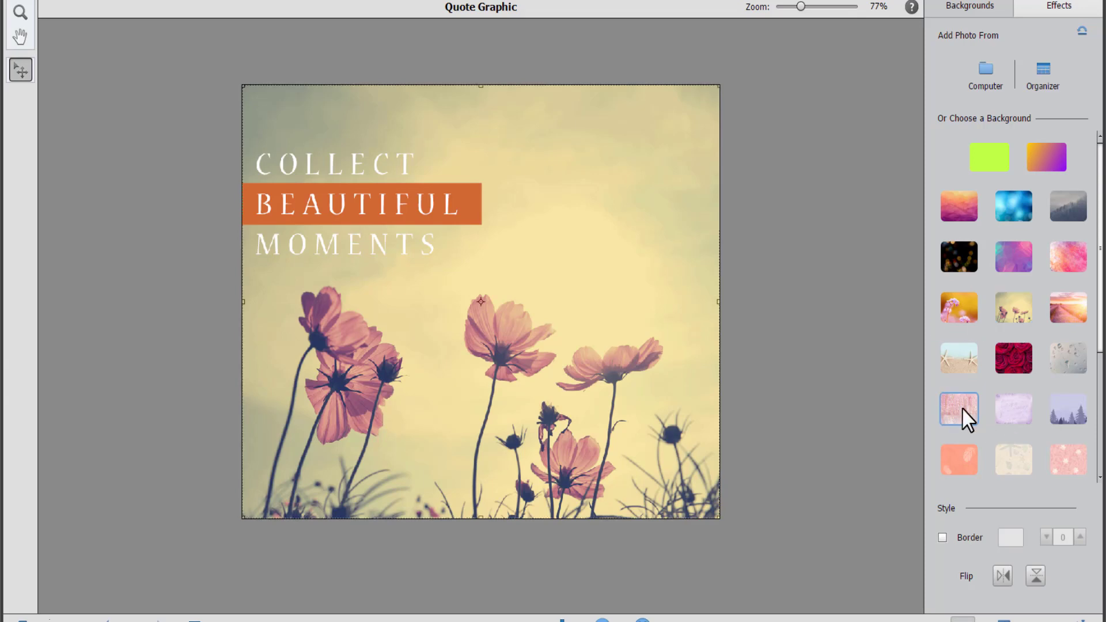
{"action": "left_click", "coordinate": [960, 408]}
{"action": "left_click", "coordinate": [1071, 468]}
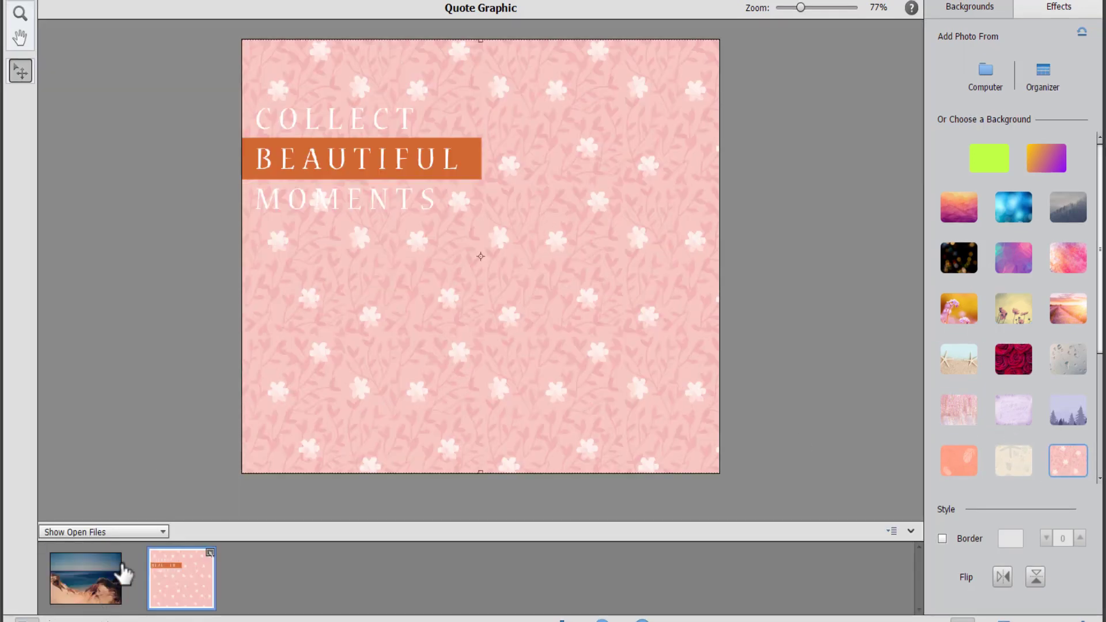
- Use the open beach photo as the quote graphic's background again and add a white border of size 18
{"action": "left_click_drag", "start_coordinate": [123, 573], "coordinate": [324, 412]}
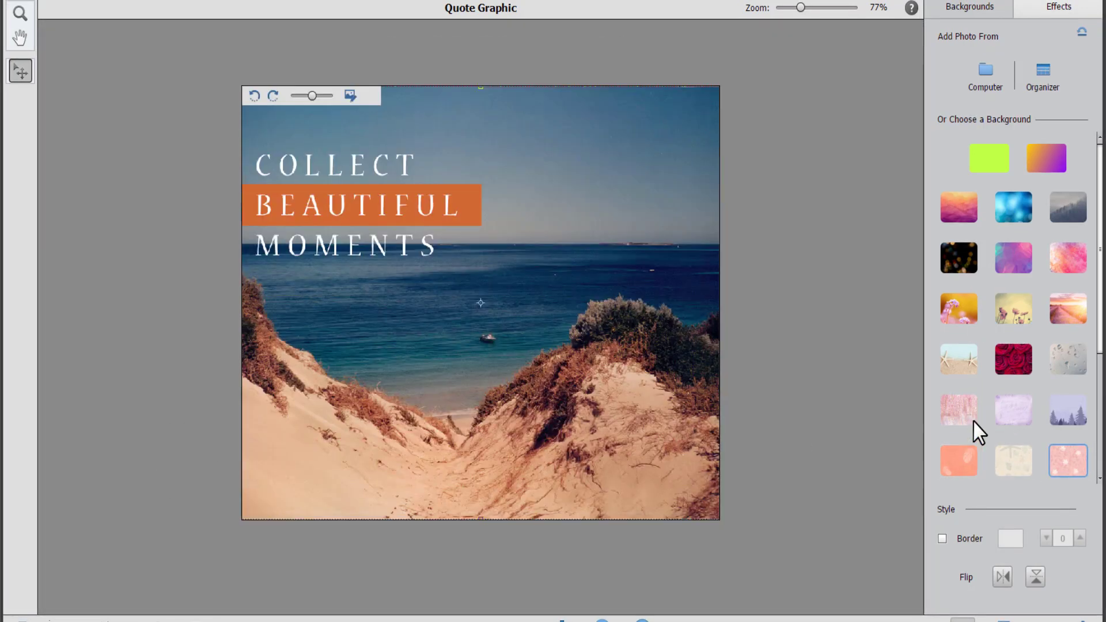
{"action": "scroll", "coordinate": [1003, 449], "scroll_direction": "down", "scroll_amount": 3}
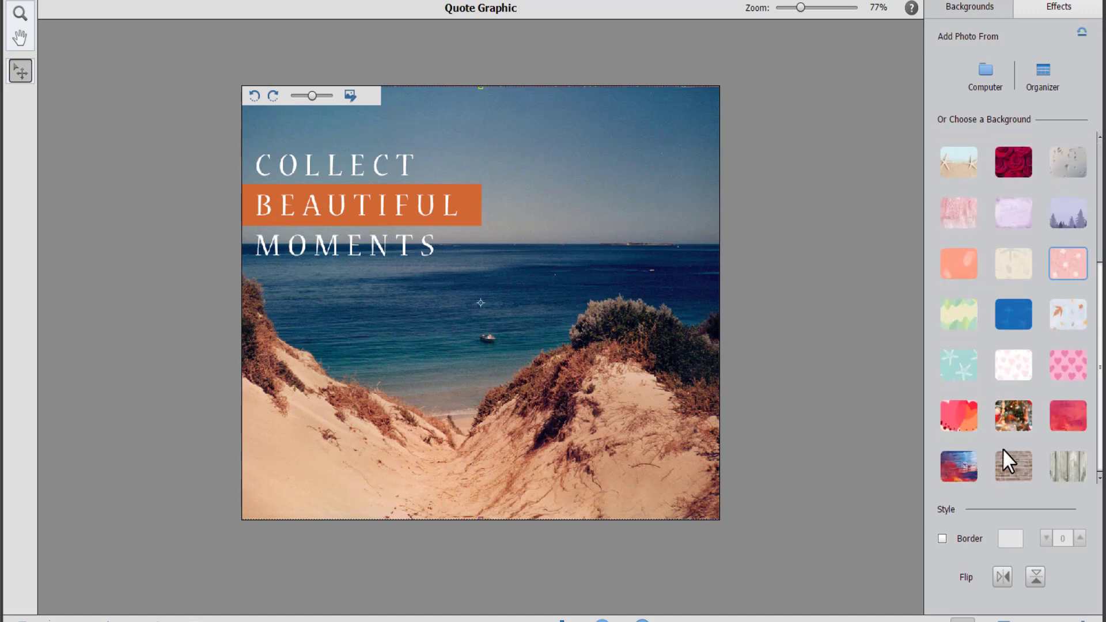
{"action": "left_click", "coordinate": [943, 539]}
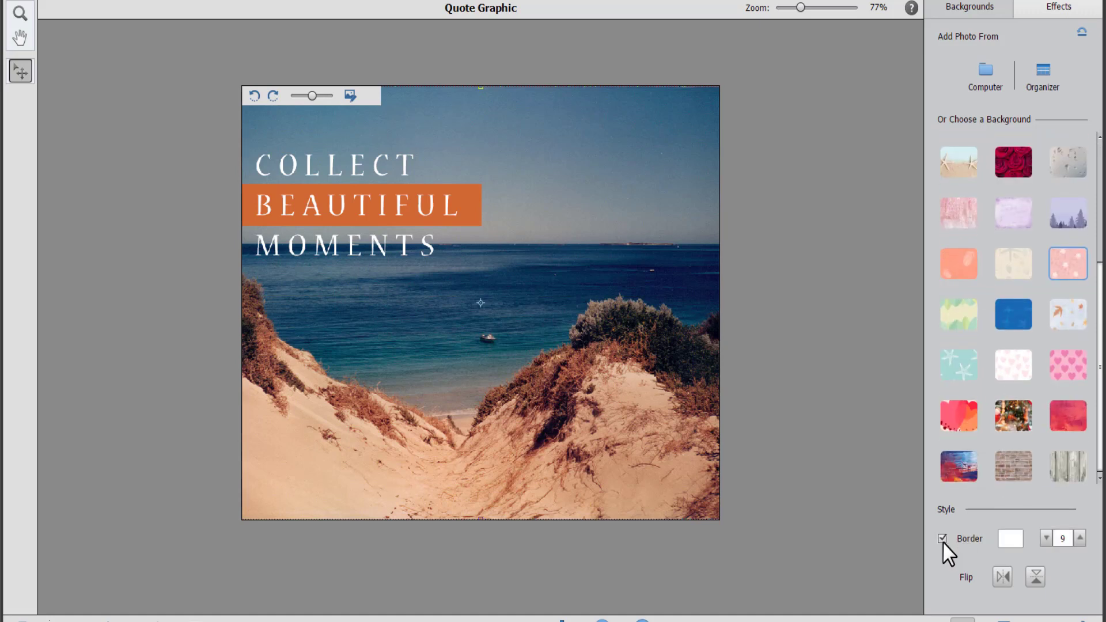
{"action": "left_click", "coordinate": [1080, 535]}
{"action": "left_click", "coordinate": [1081, 535]}
{"action": "left_click", "coordinate": [1081, 535]}
{"action": "left_click", "coordinate": [1081, 536]}
{"action": "left_click", "coordinate": [1081, 535]}
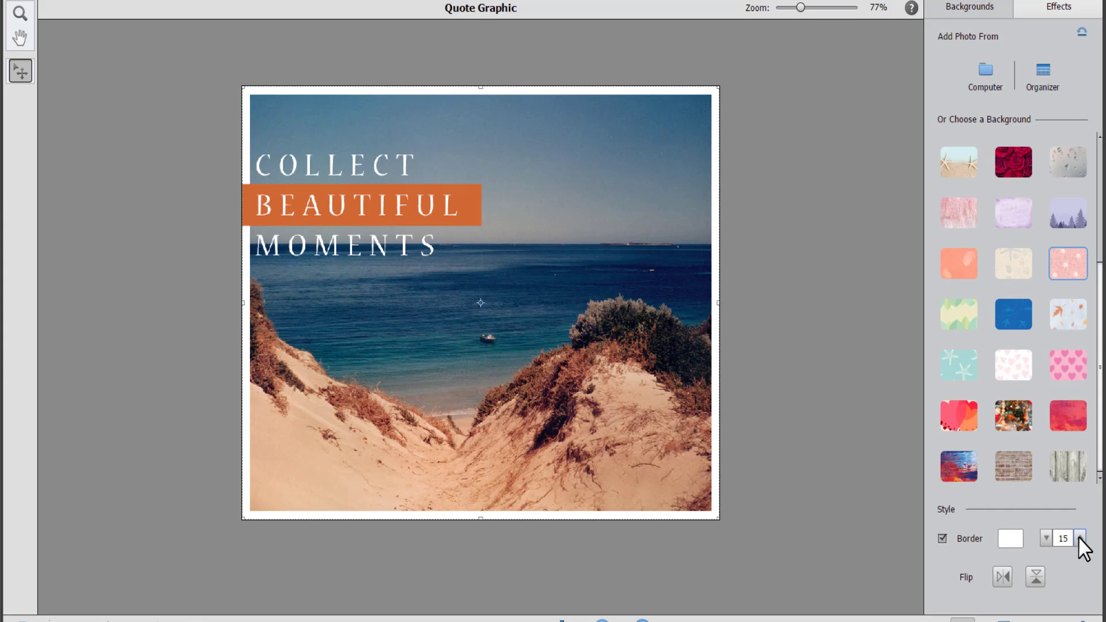
{"action": "left_click", "coordinate": [1080, 538]}
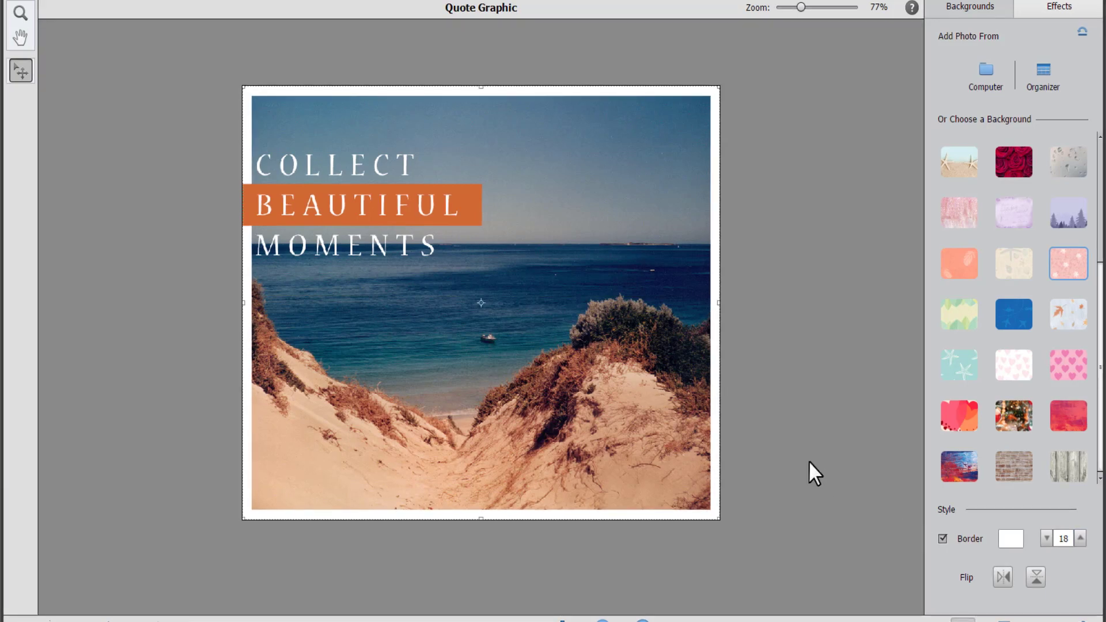
- Try flipping the beach background horizontally and vertically, and reverse each flip
{"action": "left_click", "coordinate": [1003, 577]}
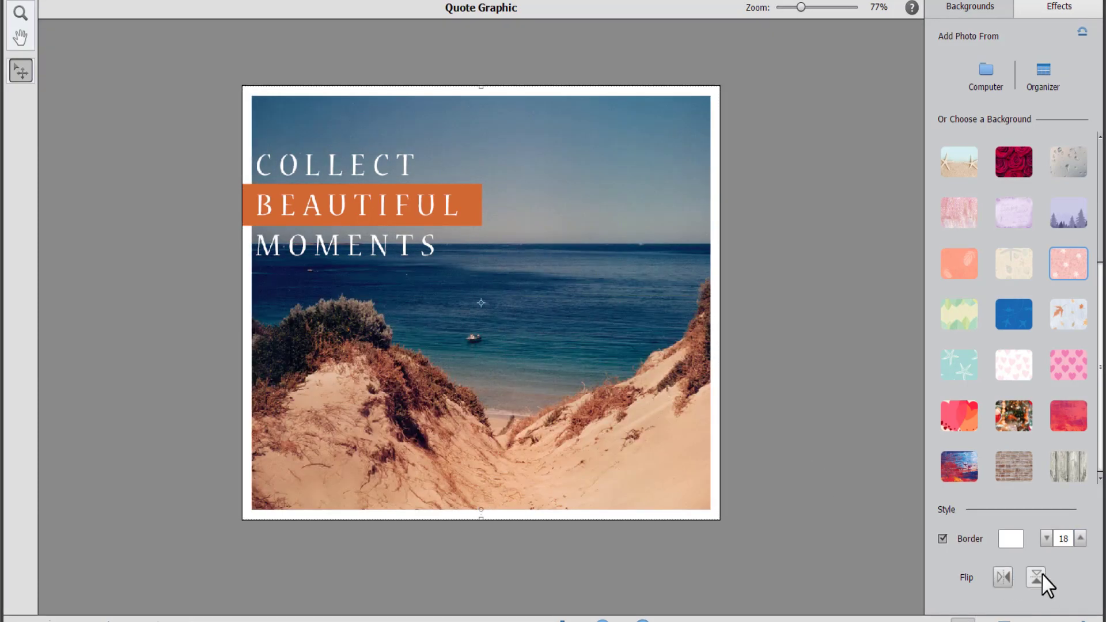
{"action": "left_click", "coordinate": [1040, 575]}
{"action": "left_click", "coordinate": [1041, 575]}
{"action": "left_click", "coordinate": [1003, 577]}
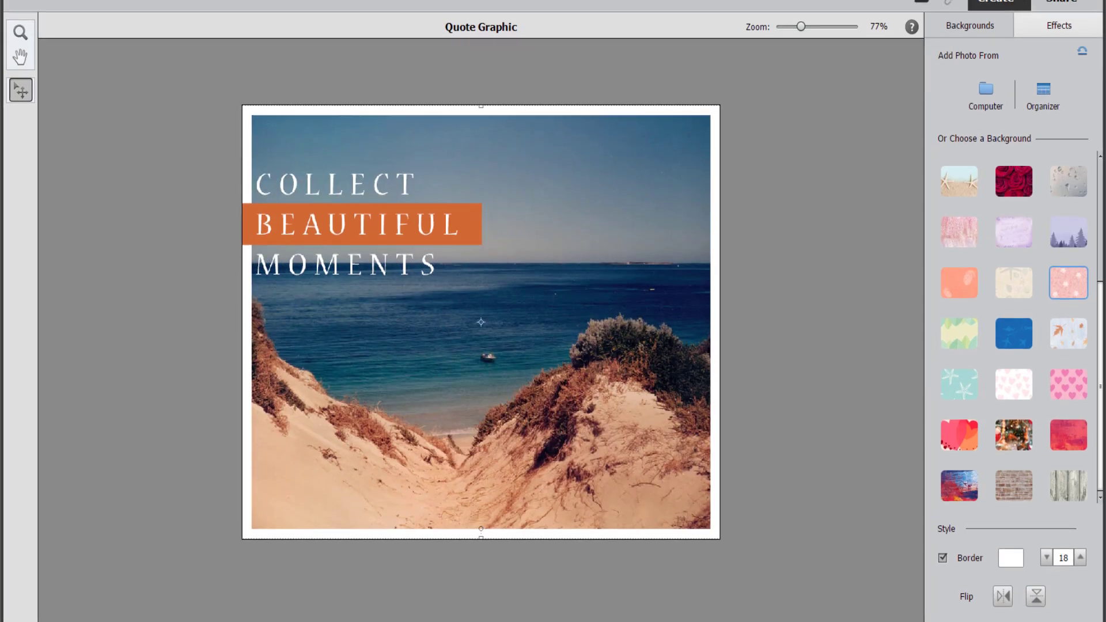
- Try the Pastel, Vintage and Warm effects on the background and switch back to No Effect
{"action": "left_click", "coordinate": [1059, 25]}
{"action": "scroll", "coordinate": [1026, 475], "scroll_direction": "down", "scroll_amount": 3}
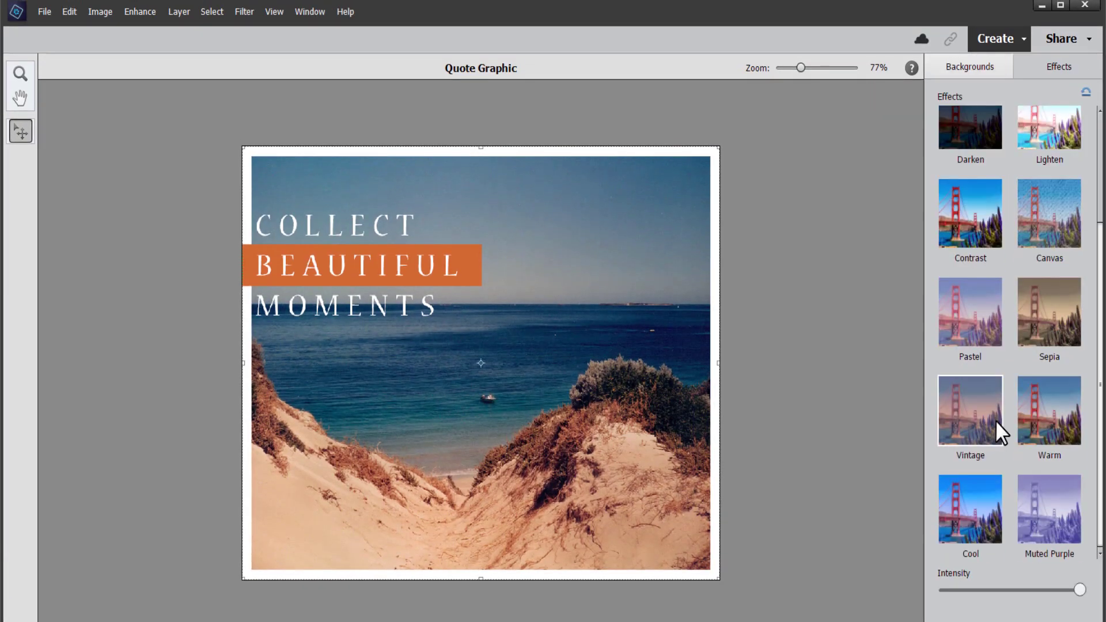
{"action": "left_click", "coordinate": [970, 327]}
{"action": "left_click", "coordinate": [952, 426]}
{"action": "left_click", "coordinate": [1035, 432]}
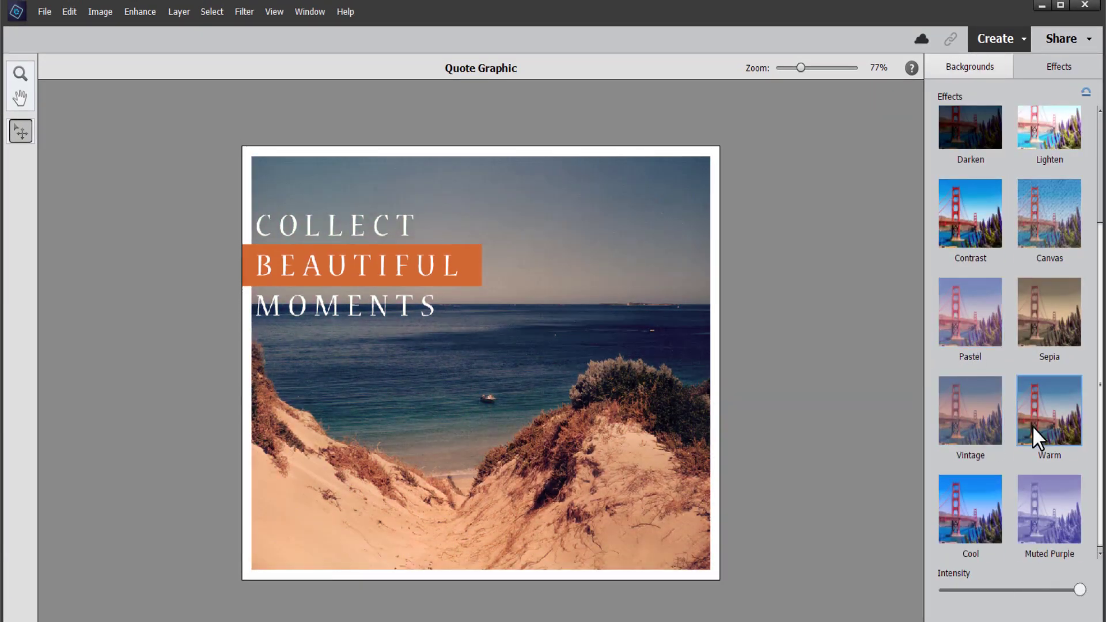
{"action": "scroll", "coordinate": [973, 184], "scroll_direction": "up", "scroll_amount": 3}
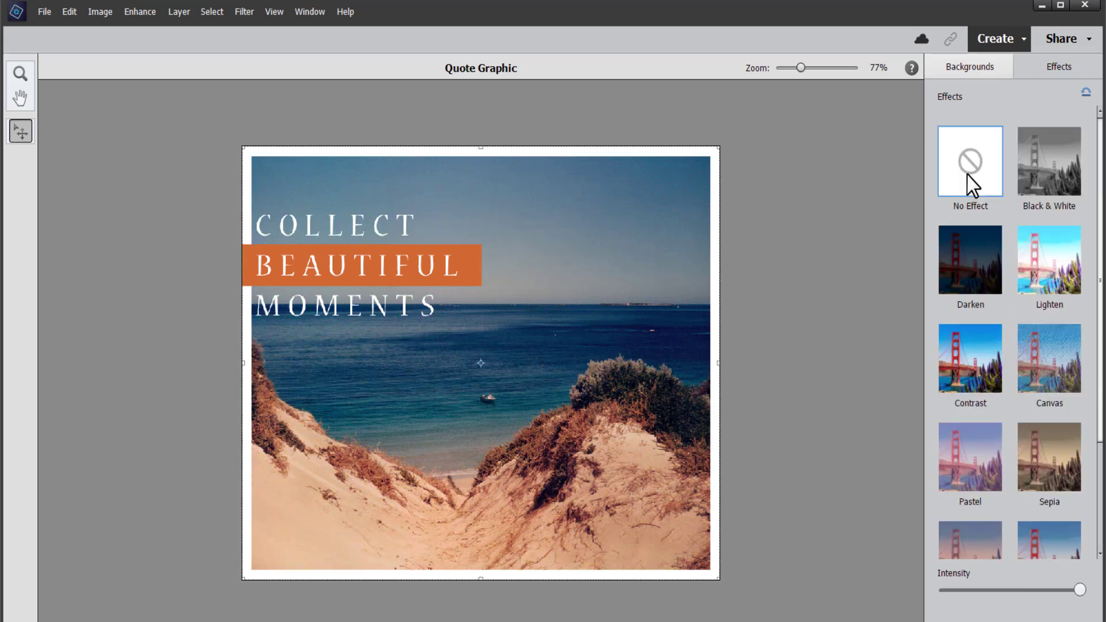
- Try the Lighten effect on the background at a strongly reduced intensity, and reset the image
{"action": "left_click", "coordinate": [1050, 259]}
{"action": "scroll", "coordinate": [1037, 404], "scroll_direction": "down", "scroll_amount": 3}
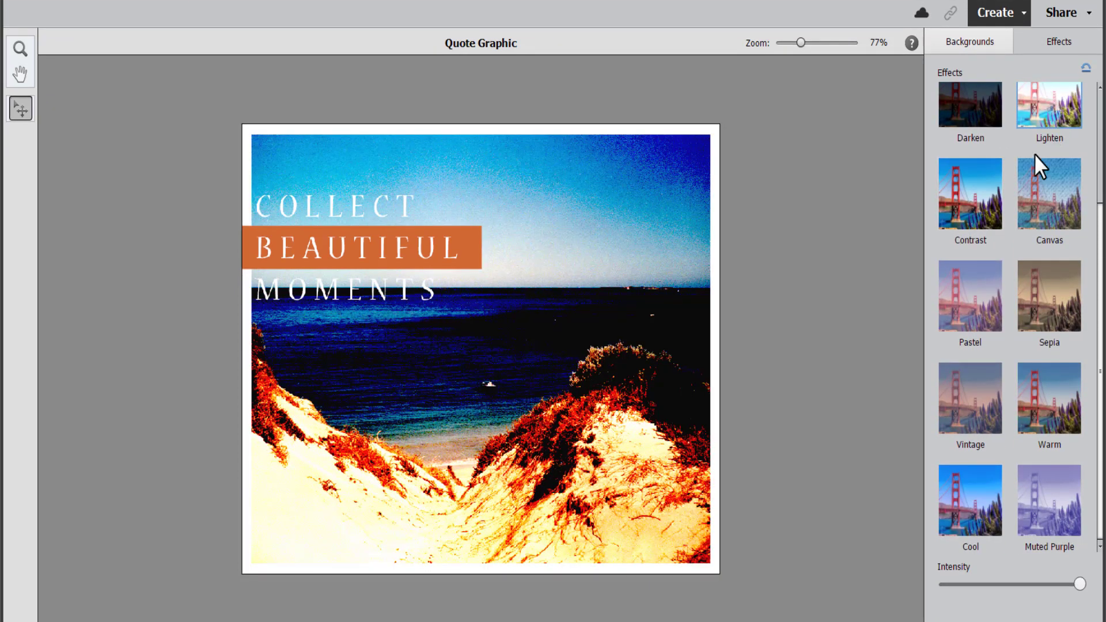
{"action": "left_click_drag", "start_coordinate": [1080, 584], "coordinate": [963, 594]}
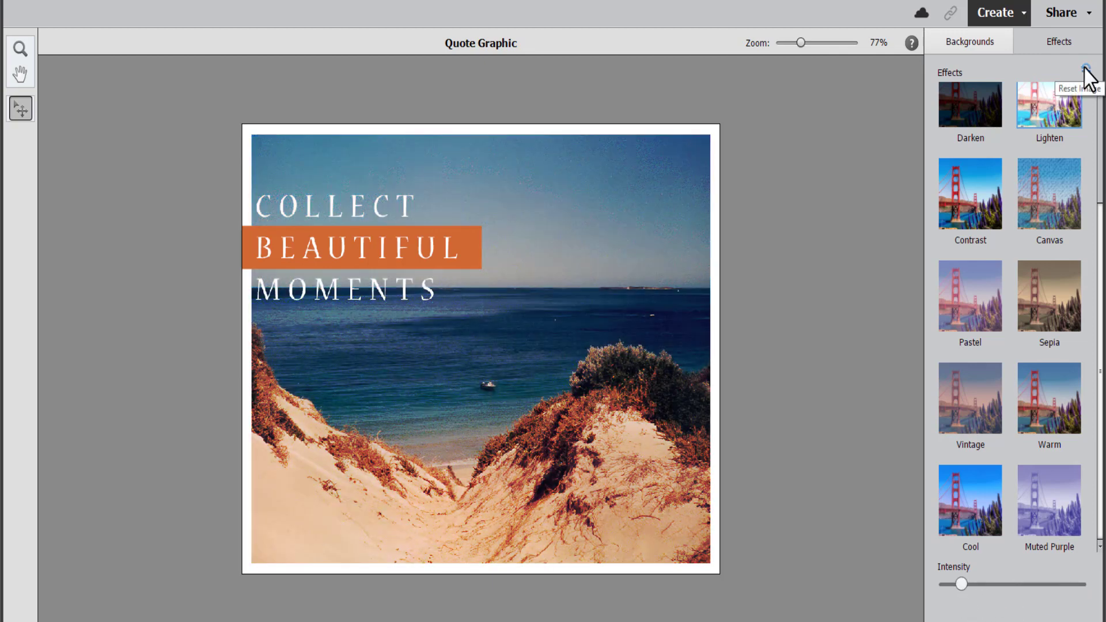
{"action": "left_click", "coordinate": [1087, 69]}
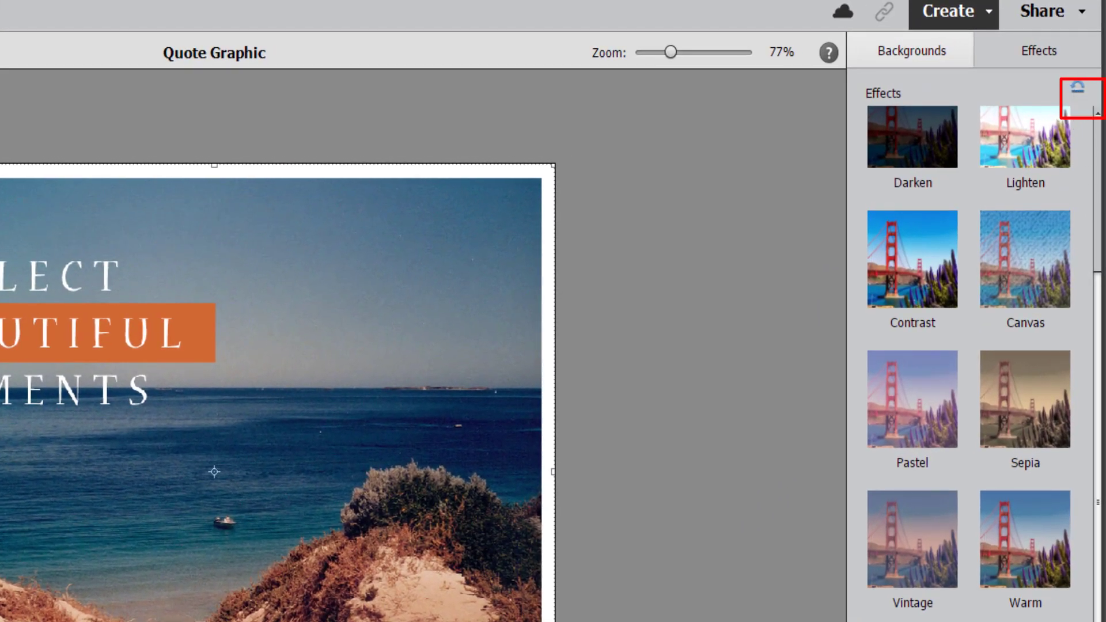
{"action": "scroll", "coordinate": [970, 363], "scroll_direction": "up", "scroll_amount": 3}
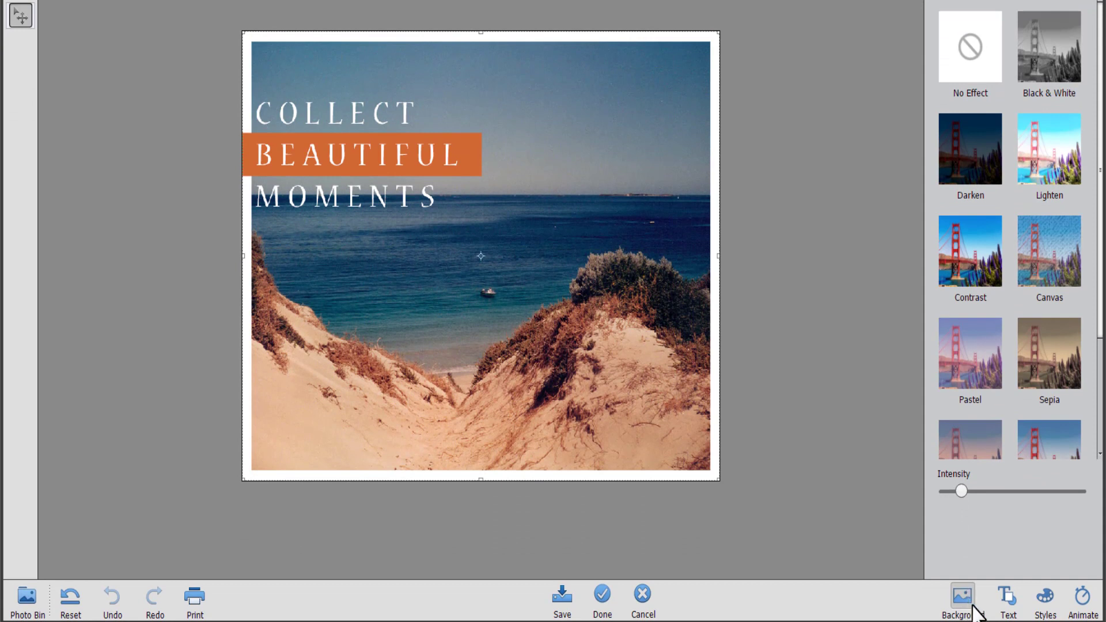
- Try the grey plaque with pink edge and the heart text styles on the quote, and undo both
{"action": "left_click", "coordinate": [1008, 602]}
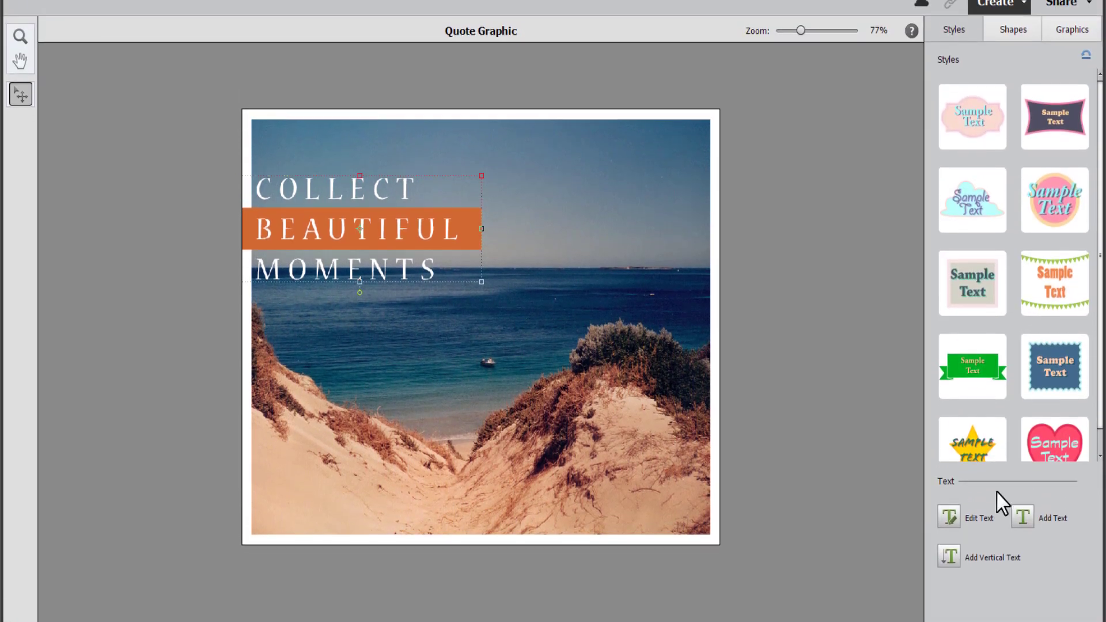
{"action": "left_click", "coordinate": [959, 311]}
{"action": "scroll", "coordinate": [984, 425], "scroll_direction": "down", "scroll_amount": 1}
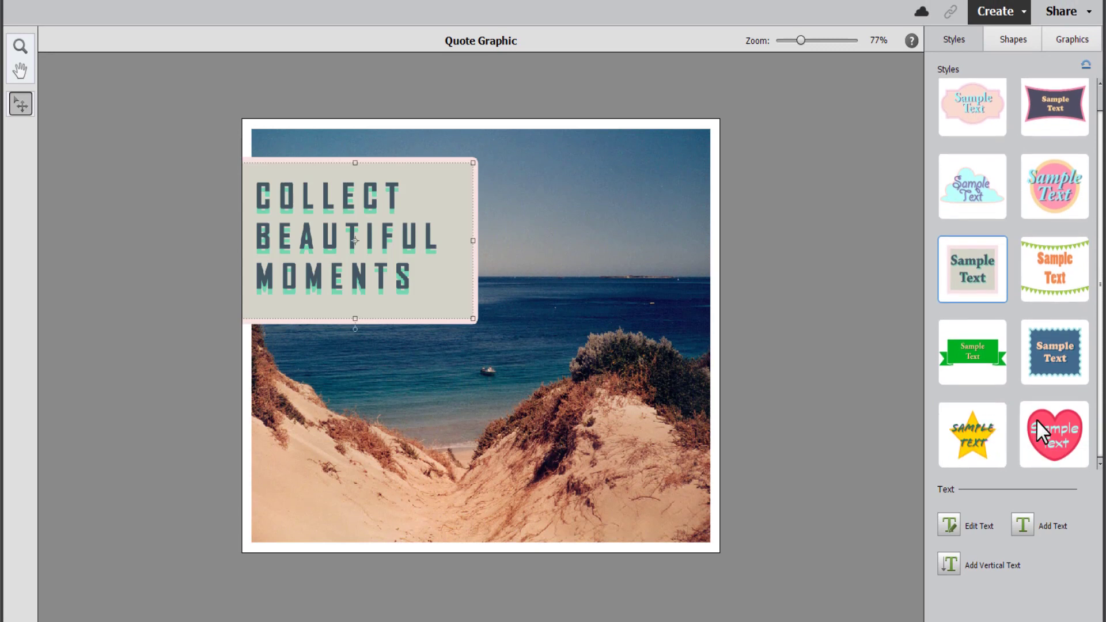
{"action": "left_click", "coordinate": [1037, 419]}
{"action": "key", "text": "ctrl+z"}
{"action": "key", "text": "ctrl+z"}
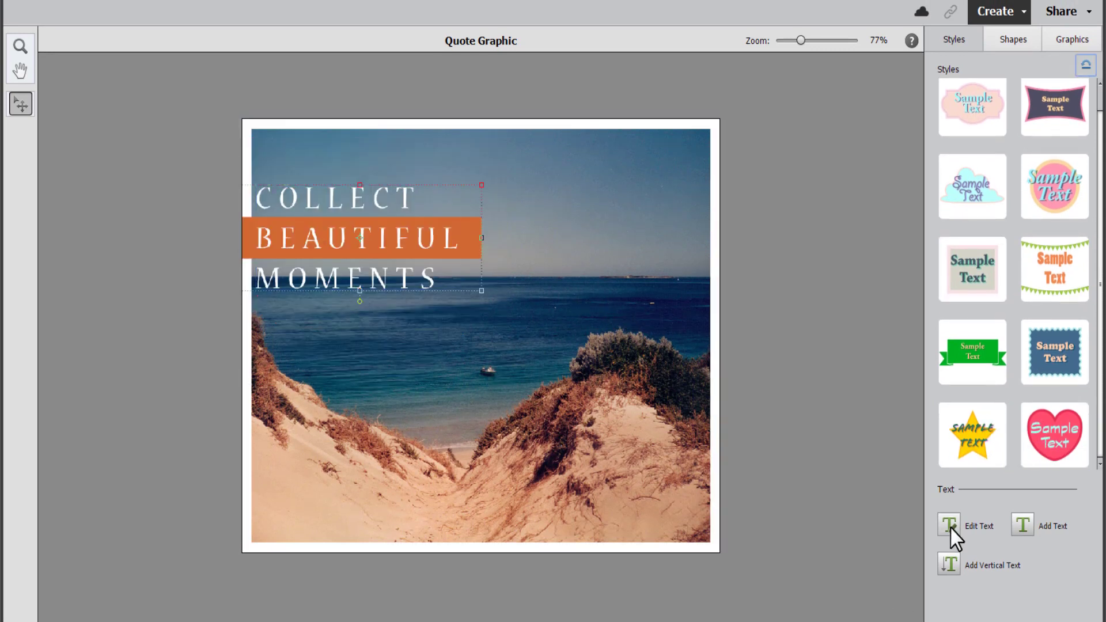
- Replace the word BEAUTIFUL with TRANQUIL in the quote text and move the text block up above the horizon
{"action": "left_click", "coordinate": [951, 528]}
{"action": "left_click", "coordinate": [317, 226]}
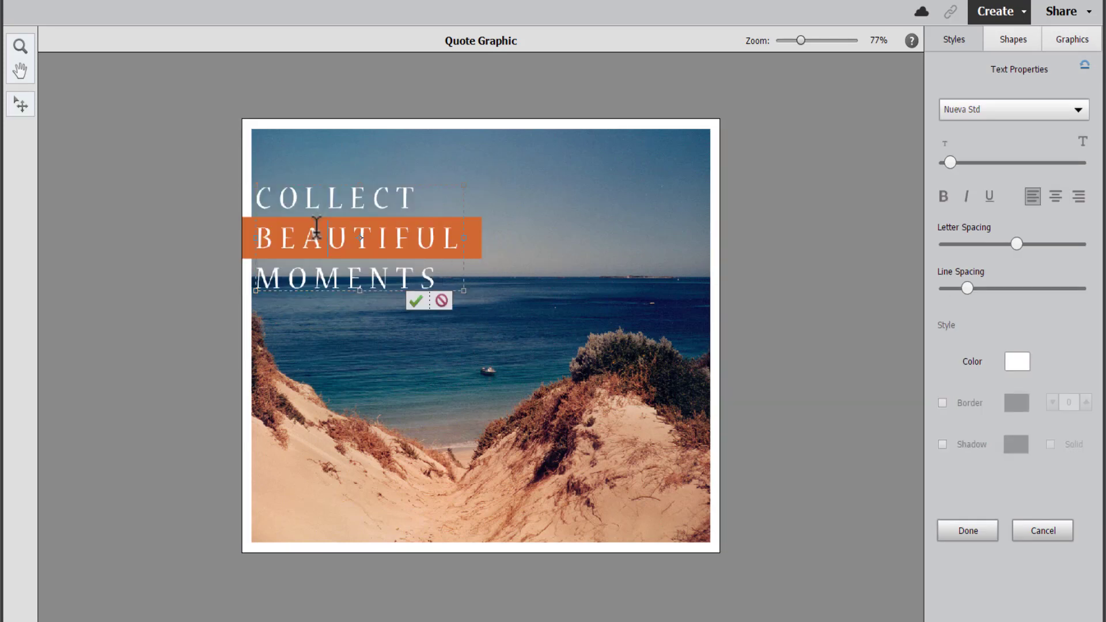
{"action": "double_click", "coordinate": [384, 216]}
{"action": "type", "text": "T"}
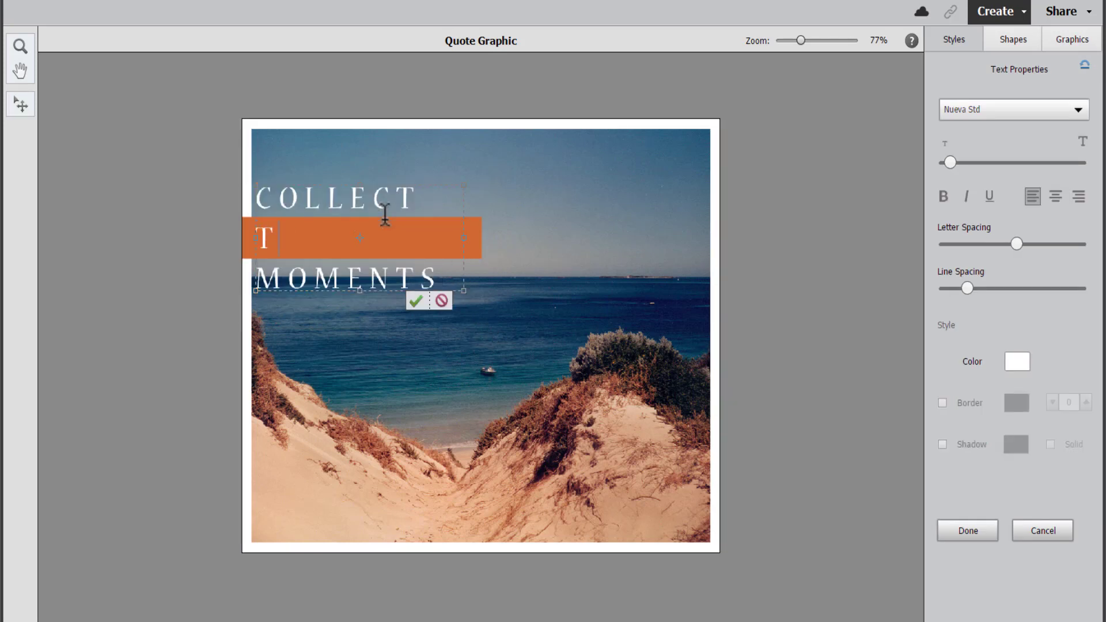
{"action": "type", "text": "RANQUIL"}
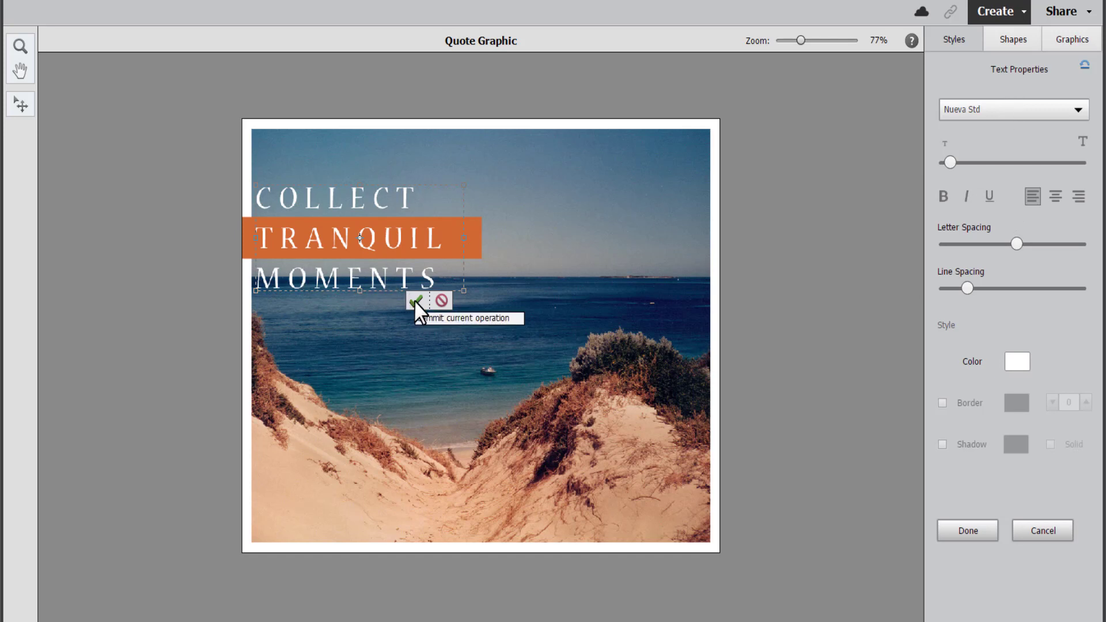
{"action": "left_click", "coordinate": [1009, 368]}
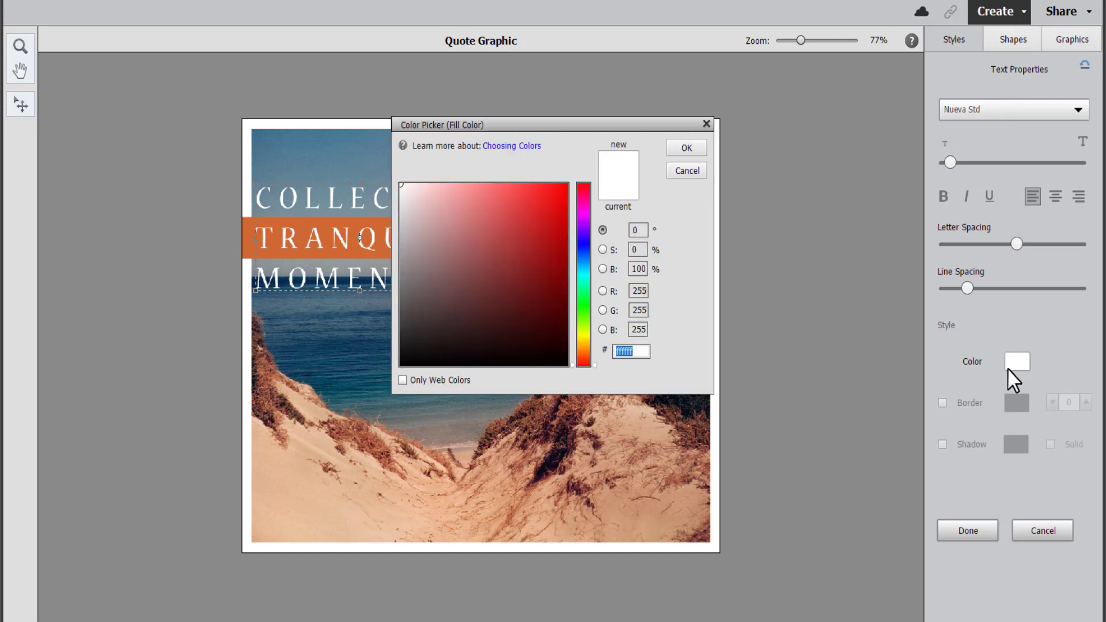
{"action": "left_click", "coordinate": [689, 171]}
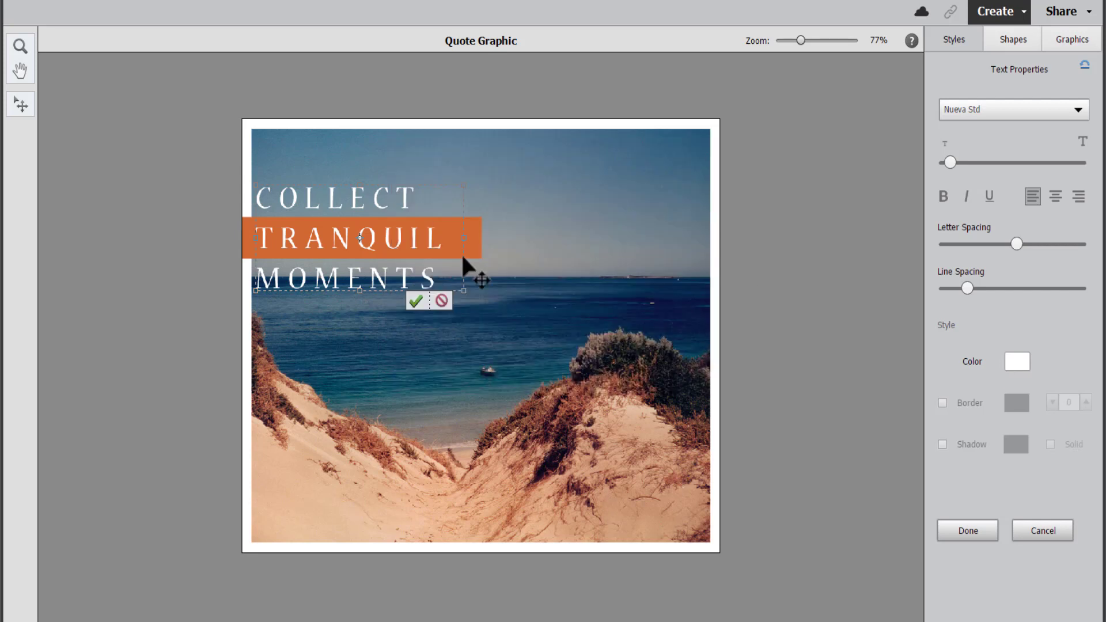
{"action": "left_click", "coordinate": [415, 302]}
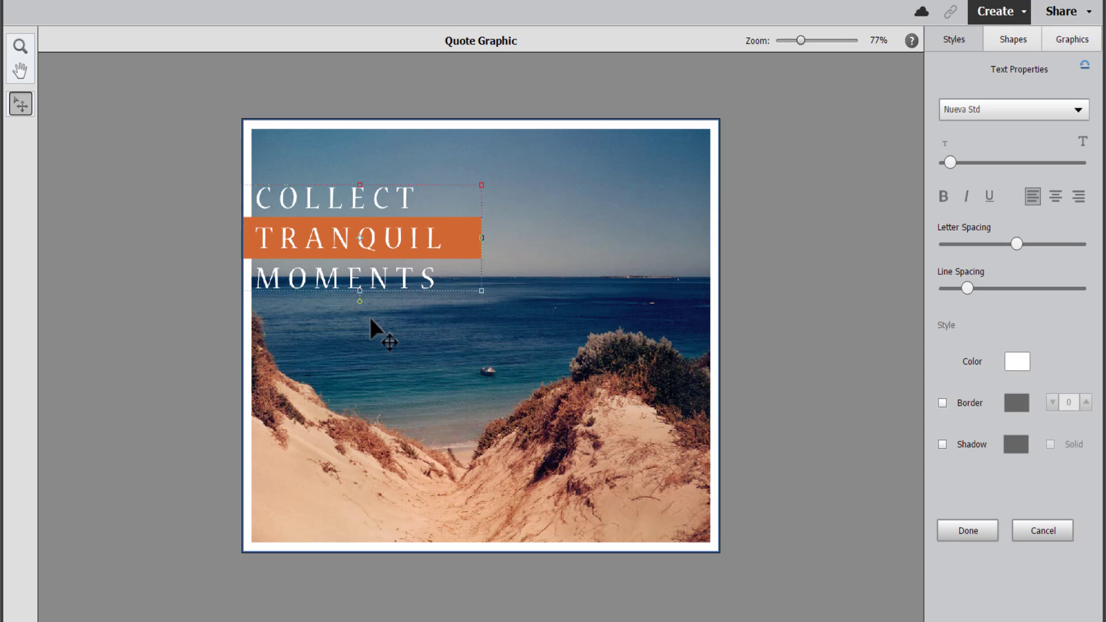
{"action": "mouse_move", "coordinate": [368, 245]}
{"action": "left_mouse_down"}
{"action": "mouse_move", "coordinate": [434, 260]}
{"action": "mouse_move", "coordinate": [406, 229]}
{"action": "mouse_move", "coordinate": [372, 221]}
{"action": "mouse_move", "coordinate": [379, 261]}
{"action": "mouse_move", "coordinate": [375, 229]}
{"action": "left_mouse_up"}
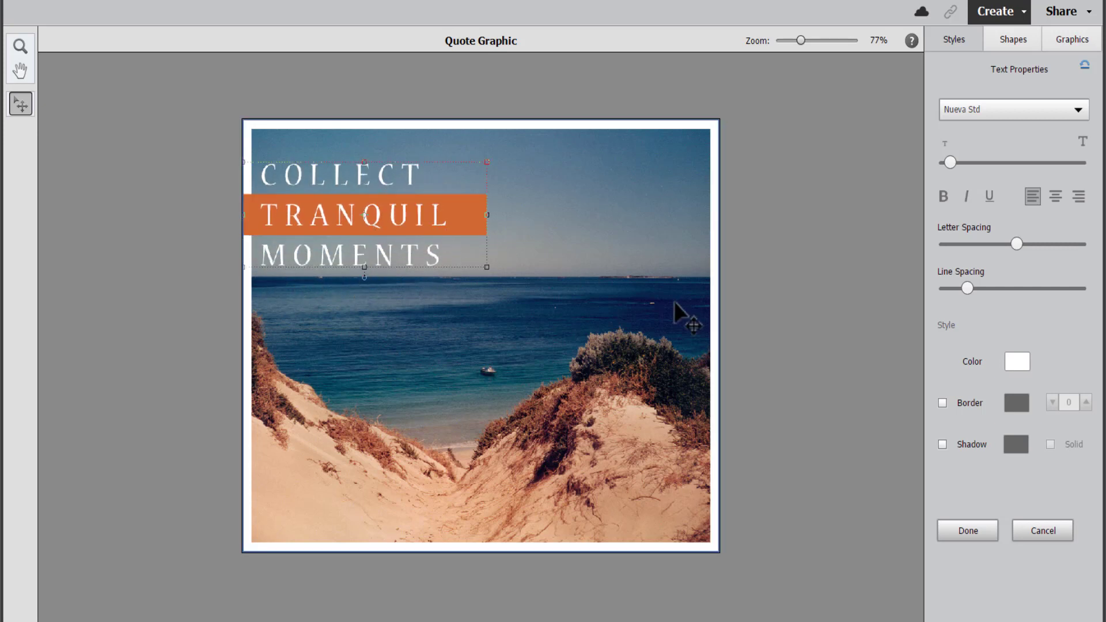
- Try stretching the quote text block taller and rotating it slightly, and cancel the transformation
{"action": "left_click_drag", "start_coordinate": [488, 163], "coordinate": [487, 142]}
{"action": "left_click_drag", "start_coordinate": [488, 267], "coordinate": [506, 263]}
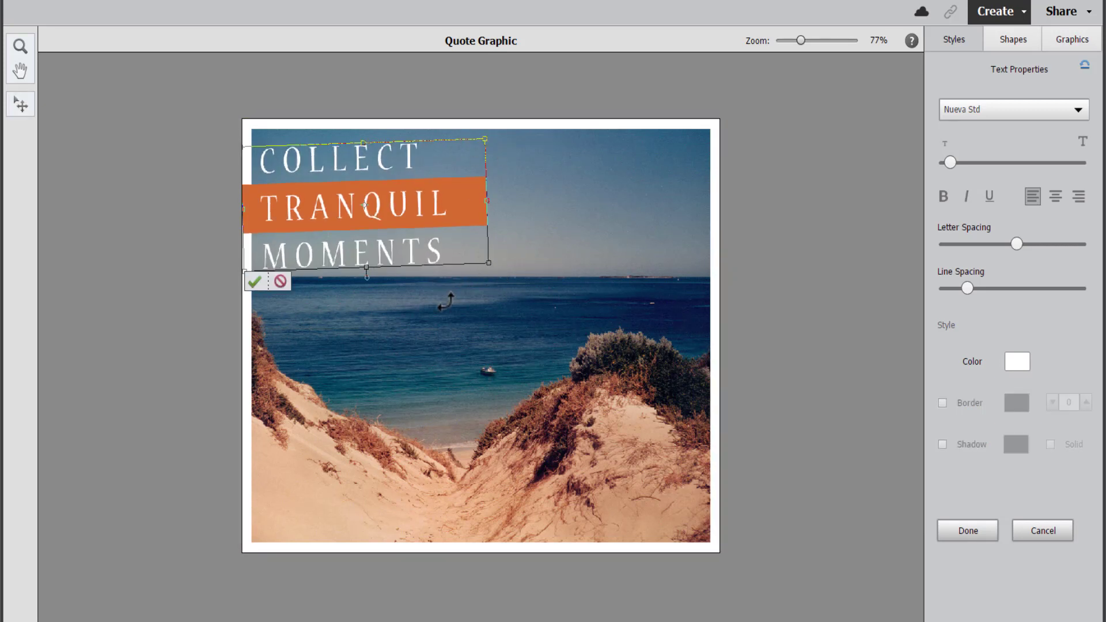
{"action": "left_click", "coordinate": [281, 281]}
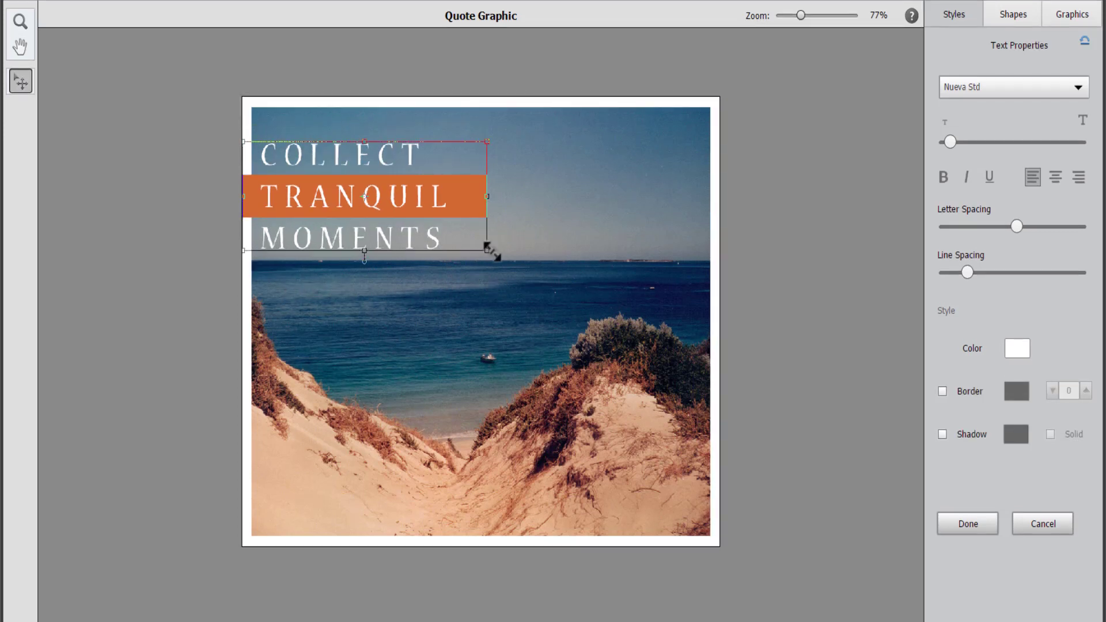
- Enlarge the quote text block from its lower corner, shift it up above the horizon and commit the transformation
{"action": "left_click_drag", "start_coordinate": [488, 249], "coordinate": [534, 267]}
{"action": "left_click_drag", "start_coordinate": [438, 216], "coordinate": [440, 200]}
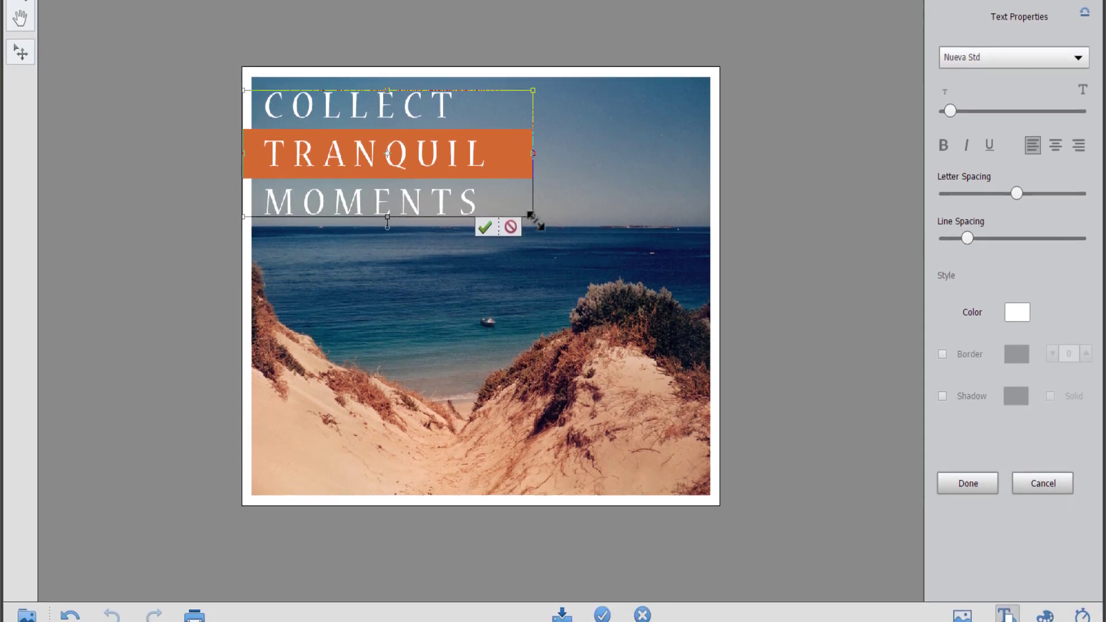
{"action": "left_click", "coordinate": [485, 227]}
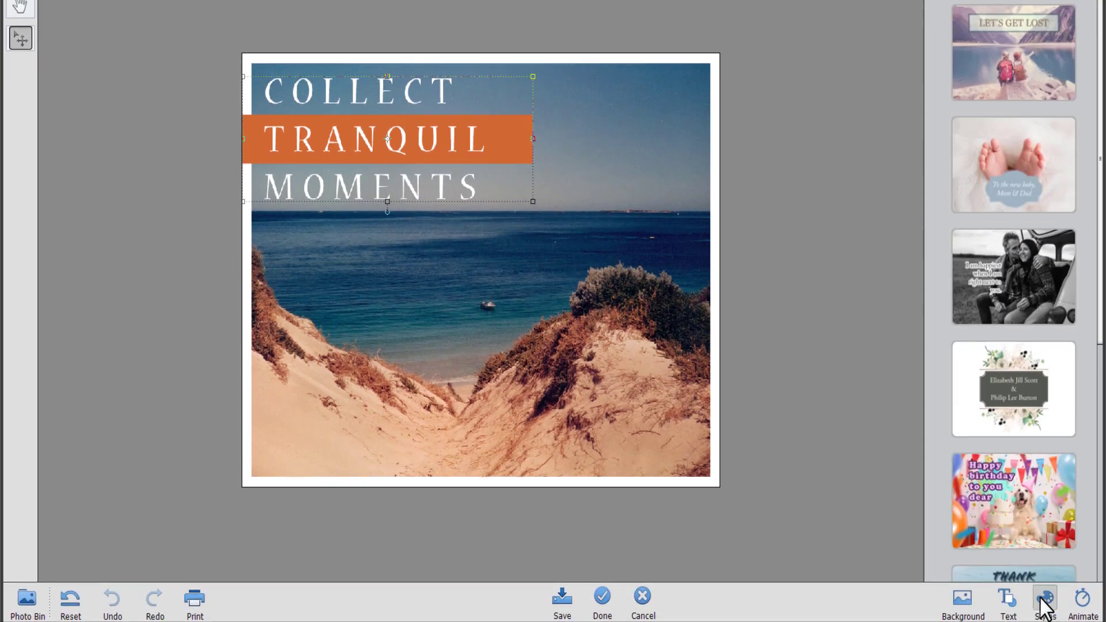
- Try the black-and-white couple, birthday, pink-toned caption and starfish beach styles on the quote graphic, and reset the style
{"action": "left_click", "coordinate": [1005, 275]}
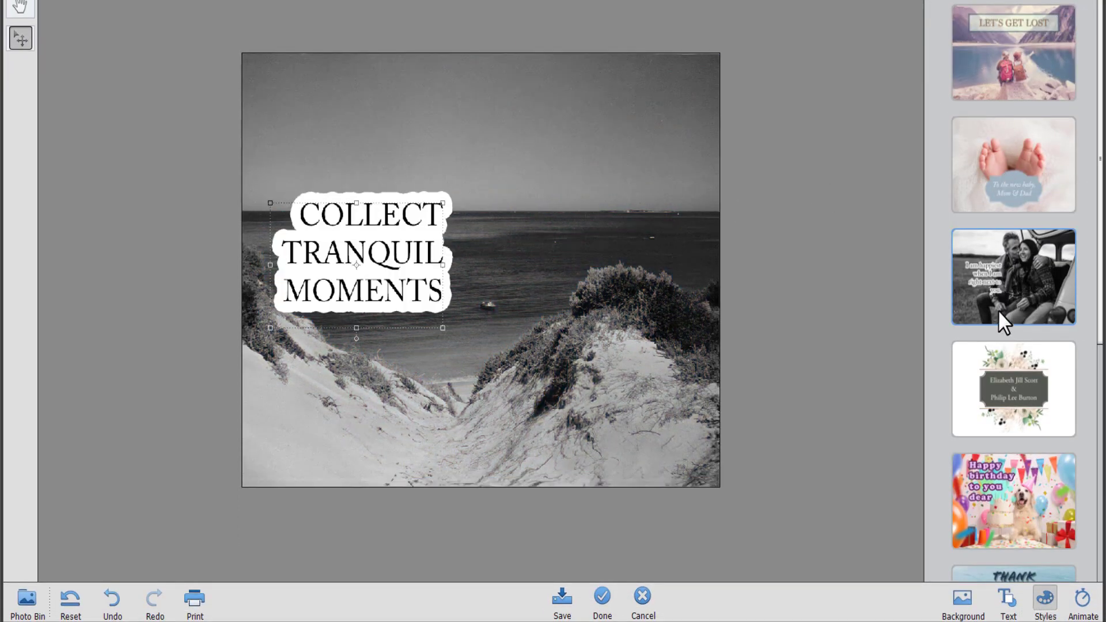
{"action": "left_click", "coordinate": [1021, 504]}
{"action": "scroll", "coordinate": [1021, 504], "scroll_direction": "down", "scroll_amount": 5}
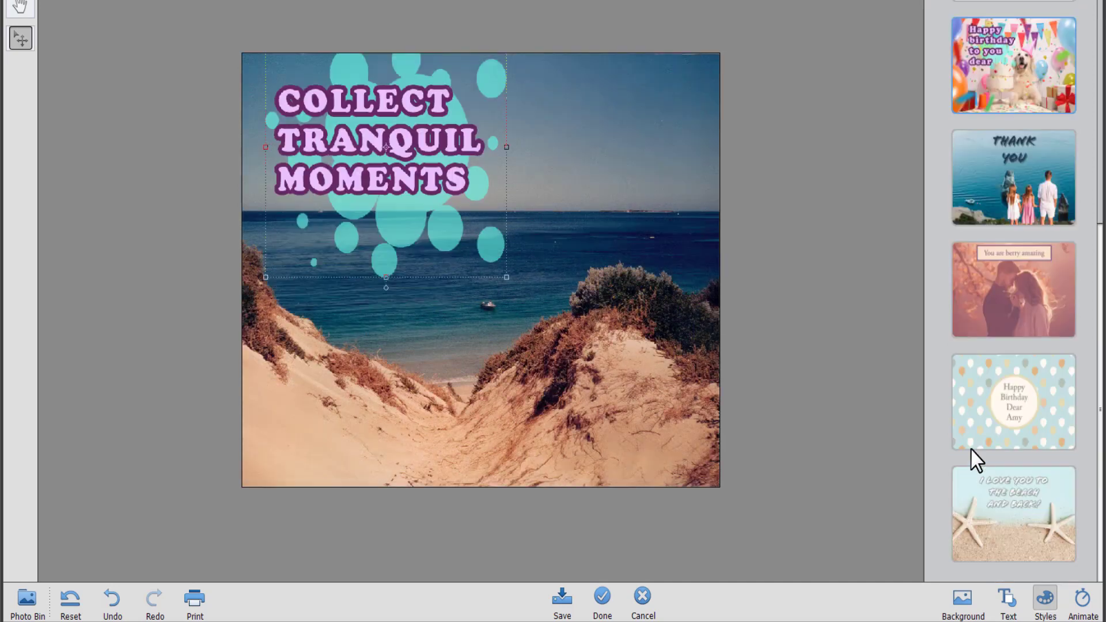
{"action": "left_click", "coordinate": [987, 387]}
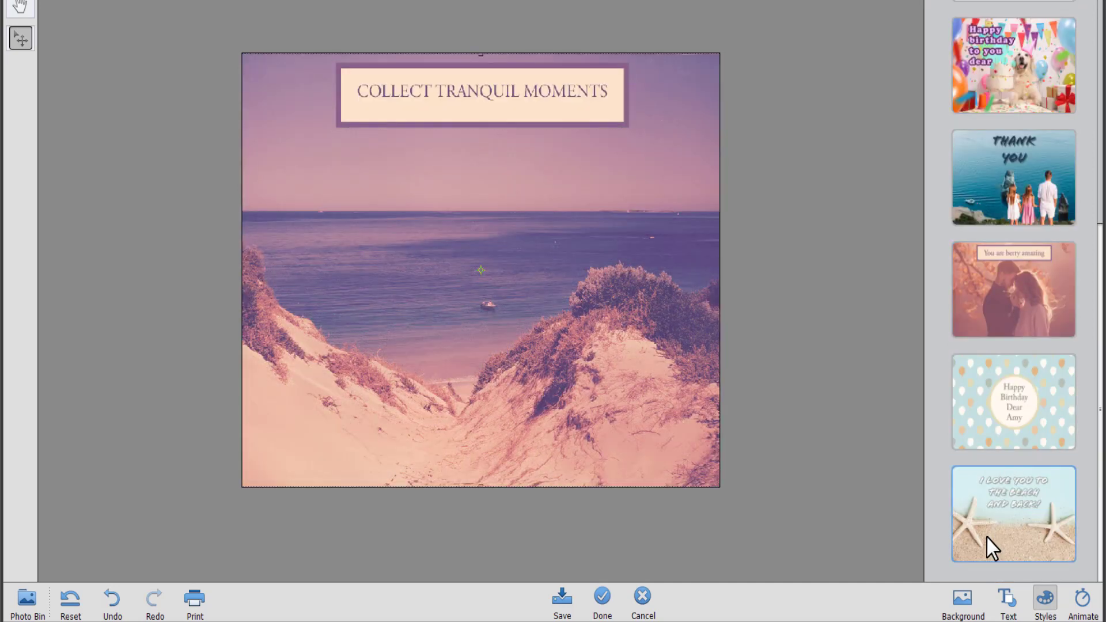
{"action": "left_click", "coordinate": [986, 536]}
{"action": "scroll", "coordinate": [987, 535], "scroll_direction": "up", "scroll_amount": 5}
{"action": "left_click", "coordinate": [1014, 52]}
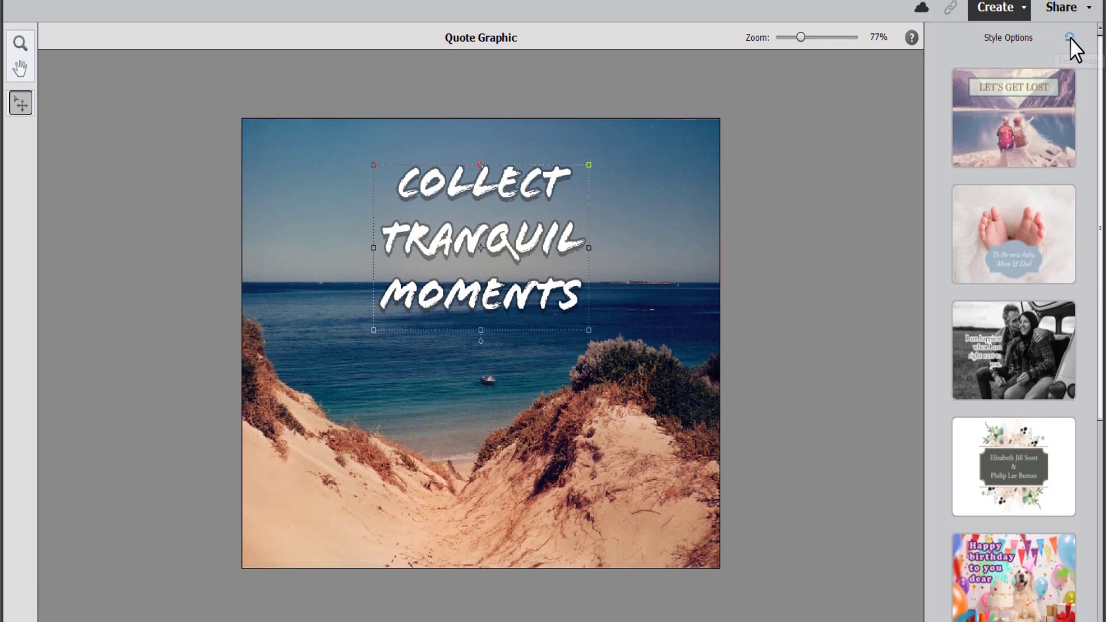
{"action": "left_click", "coordinate": [1069, 37]}
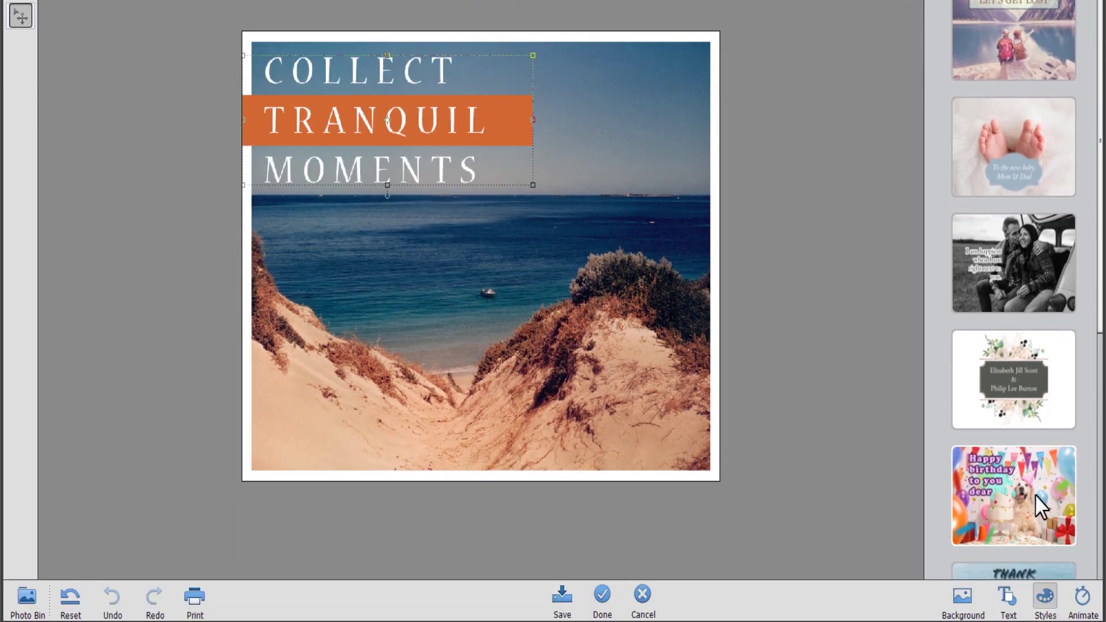
- Preview Photo Animation 1, Animation 4, Animation 1 and Animation 2 on the quote graphic
{"action": "left_click", "coordinate": [1078, 606]}
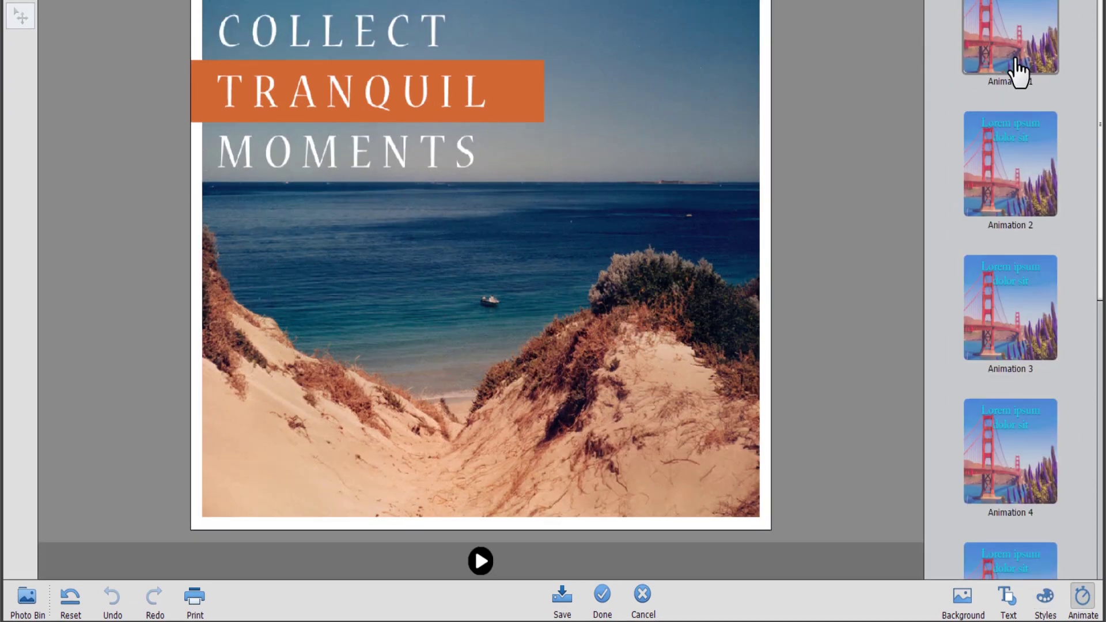
{"action": "scroll", "coordinate": [1052, 204], "scroll_direction": "down", "scroll_amount": 8}
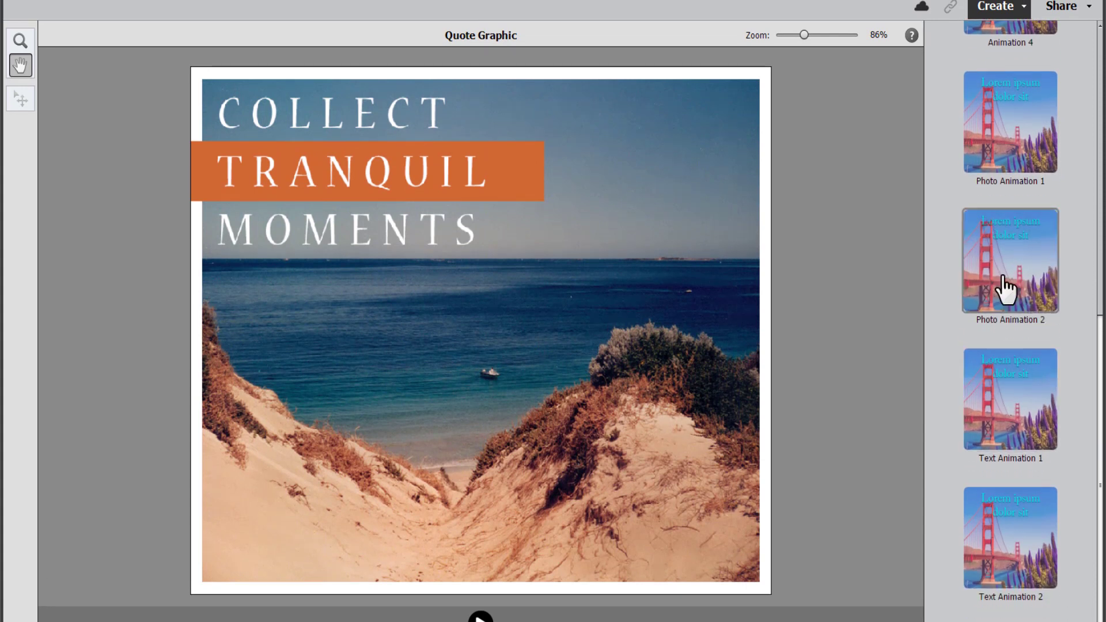
{"action": "left_click", "coordinate": [1025, 139]}
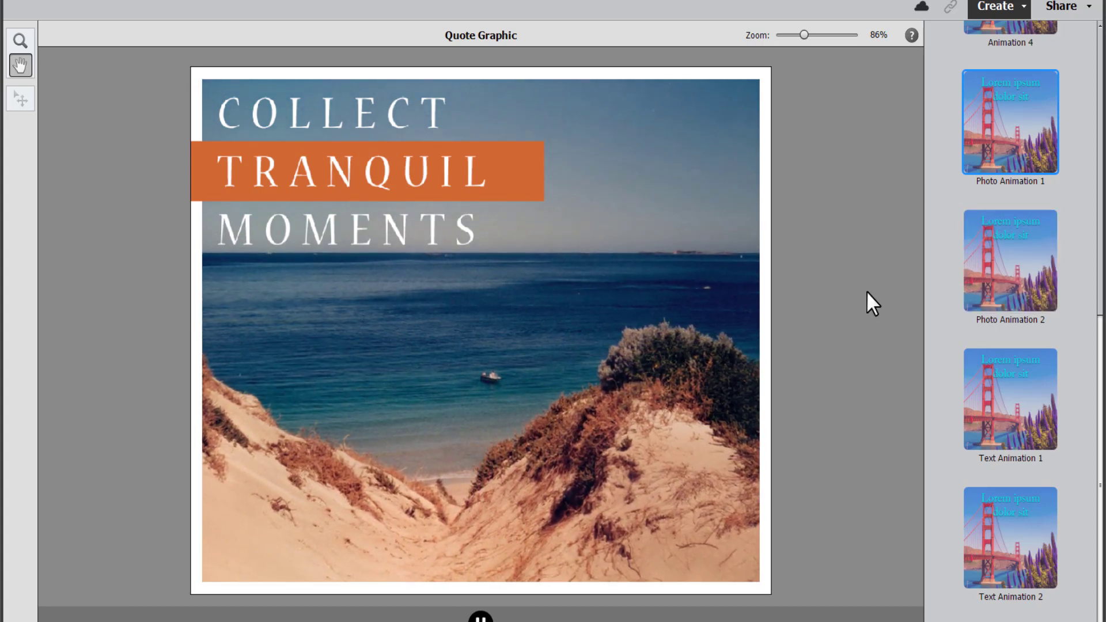
{"action": "scroll", "coordinate": [975, 203], "scroll_direction": "up", "scroll_amount": 5}
{"action": "left_click", "coordinate": [987, 320]}
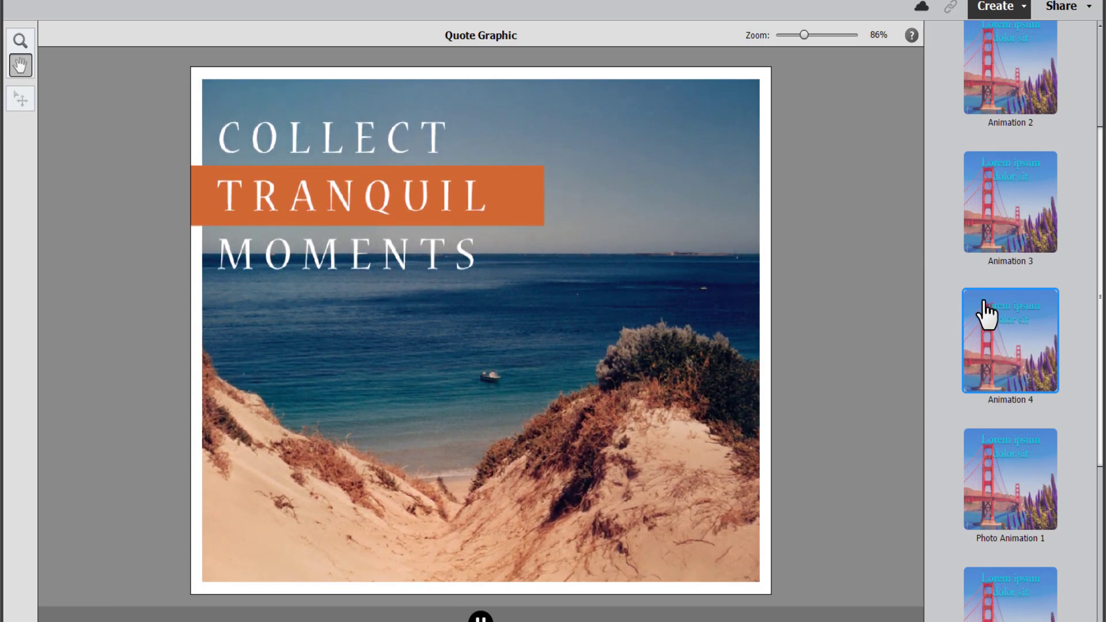
{"action": "scroll", "coordinate": [991, 165], "scroll_direction": "up", "scroll_amount": 3}
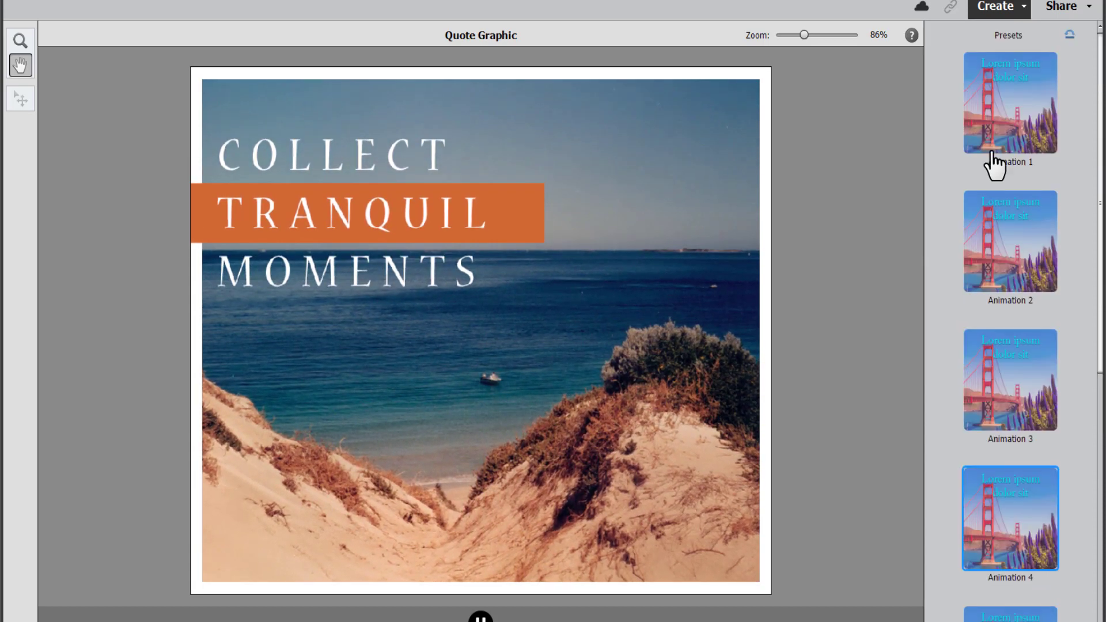
{"action": "left_click", "coordinate": [1003, 121]}
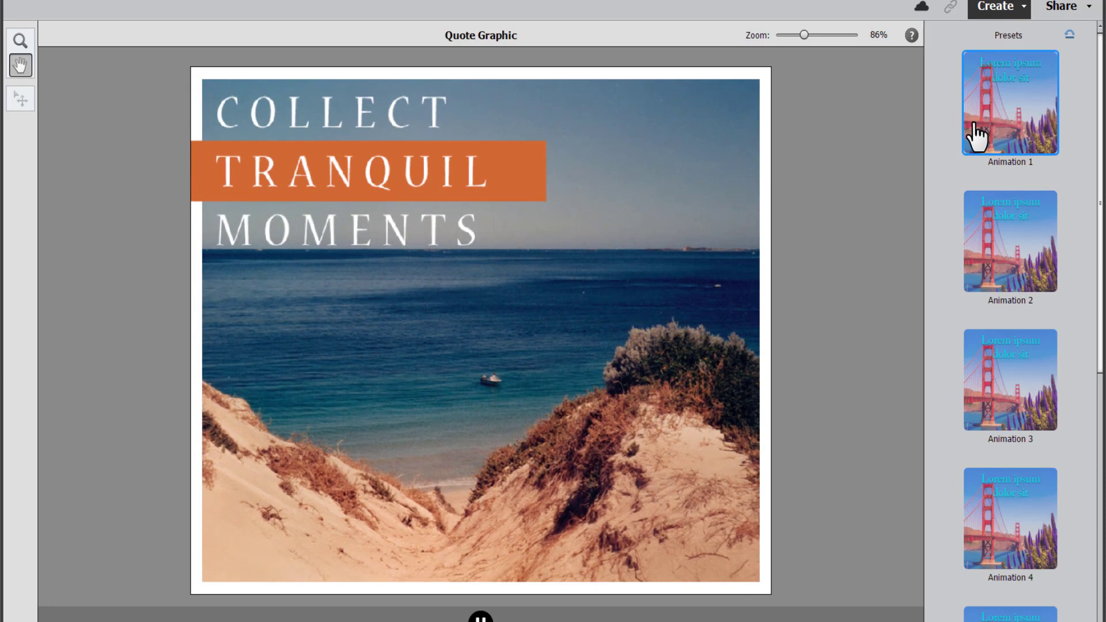
{"action": "left_click", "coordinate": [1027, 283]}
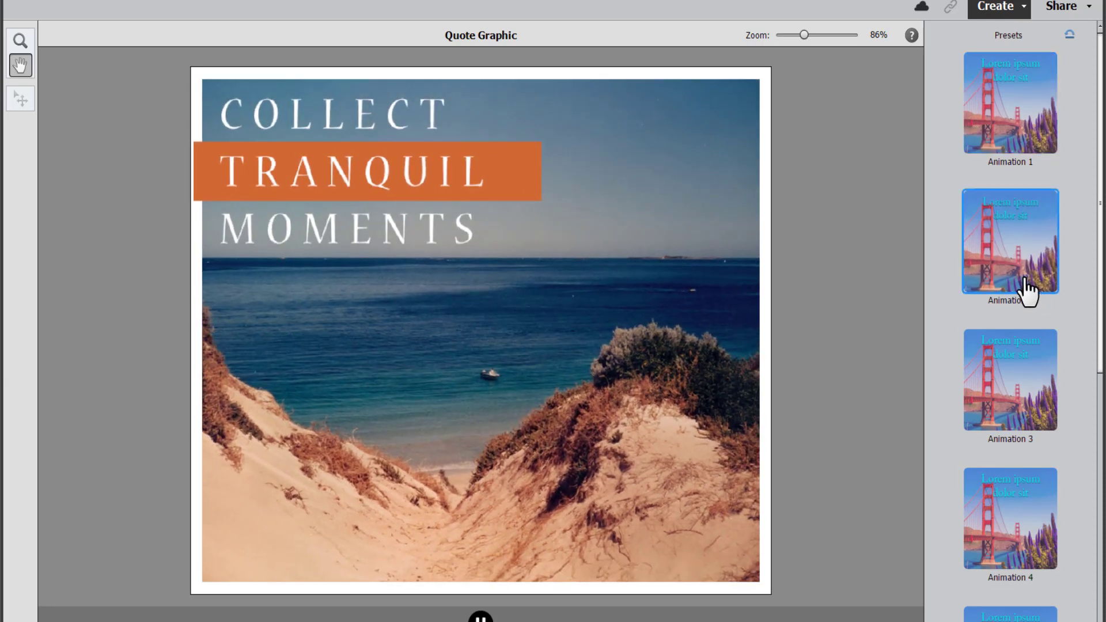
- Apply the Photo Animation 1 preset to the quote graphic and save it
{"action": "scroll", "coordinate": [1025, 283], "scroll_direction": "down", "scroll_amount": 5}
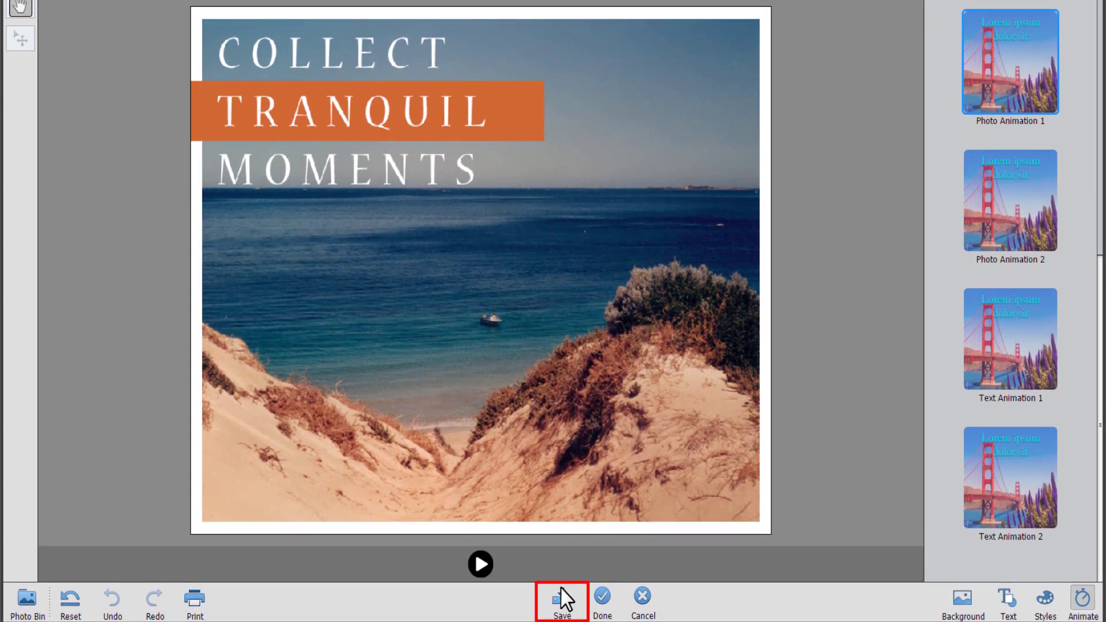
{"action": "left_click", "coordinate": [562, 608]}
{"action": "left_click", "coordinate": [461, 308]}
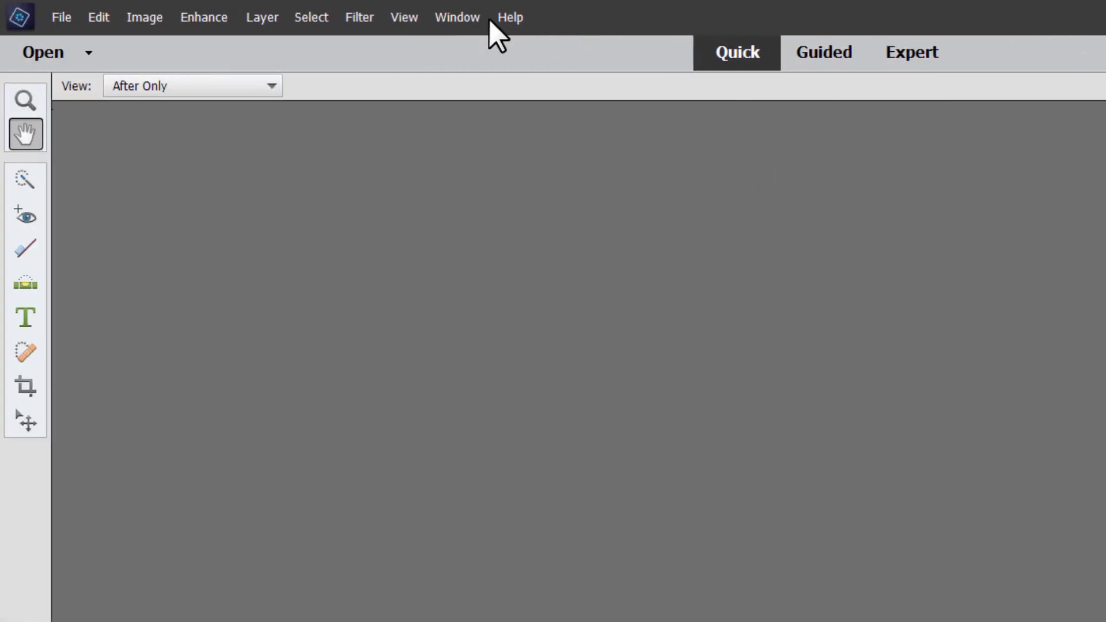
- Open the recent file 200912 Family Portrait.psd and save it to the cloud under the name 200912 Family Portrait
{"action": "left_click", "coordinate": [90, 52]}
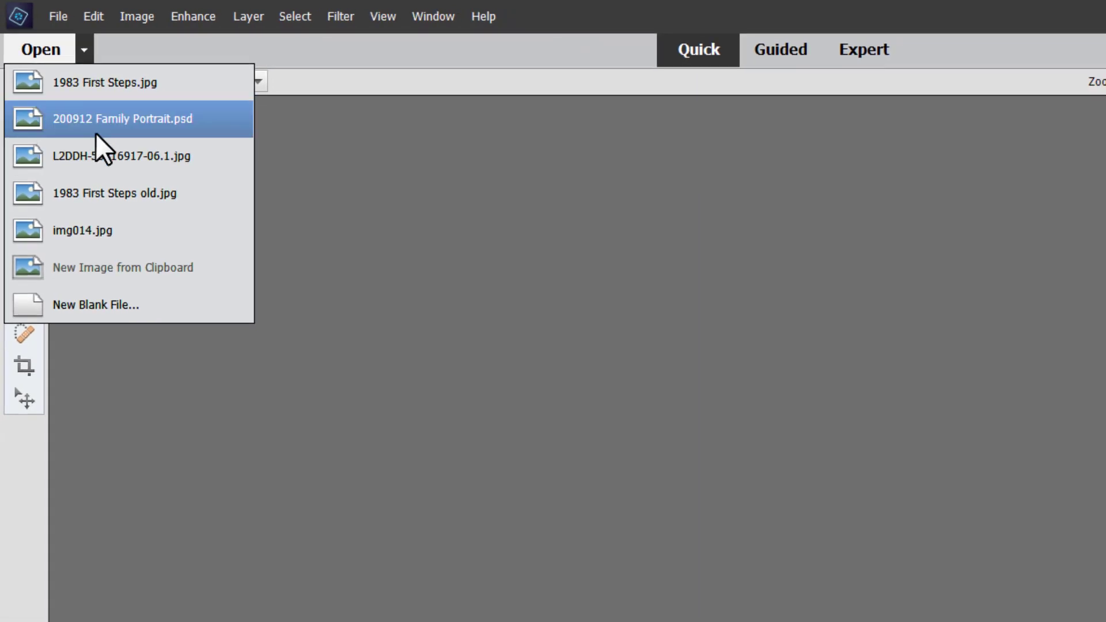
{"action": "left_click", "coordinate": [95, 133]}
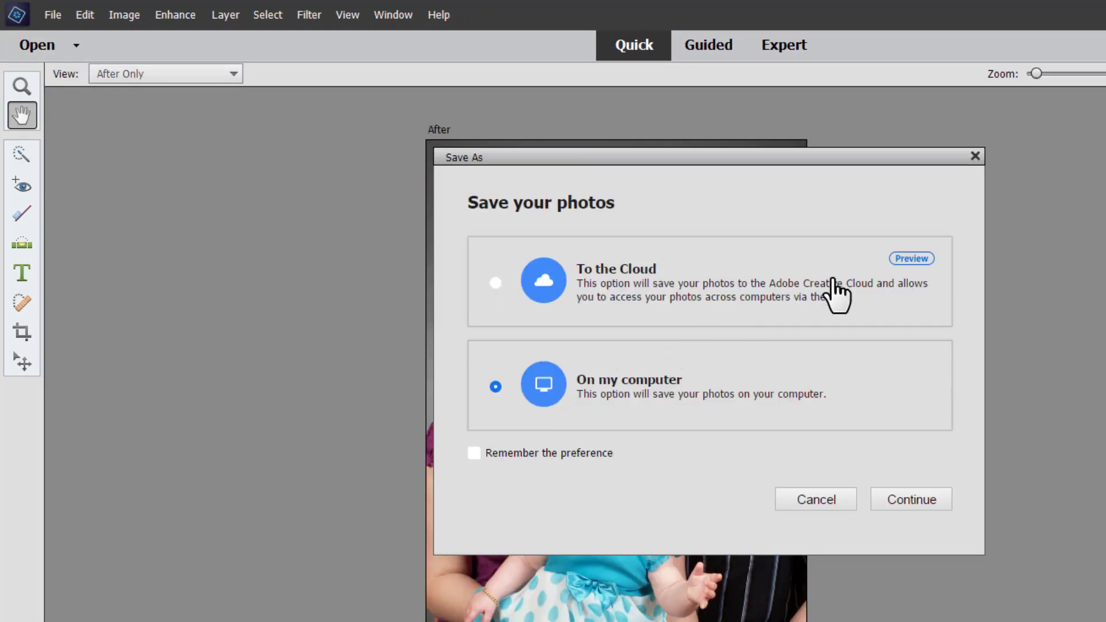
{"action": "left_click", "coordinate": [909, 260]}
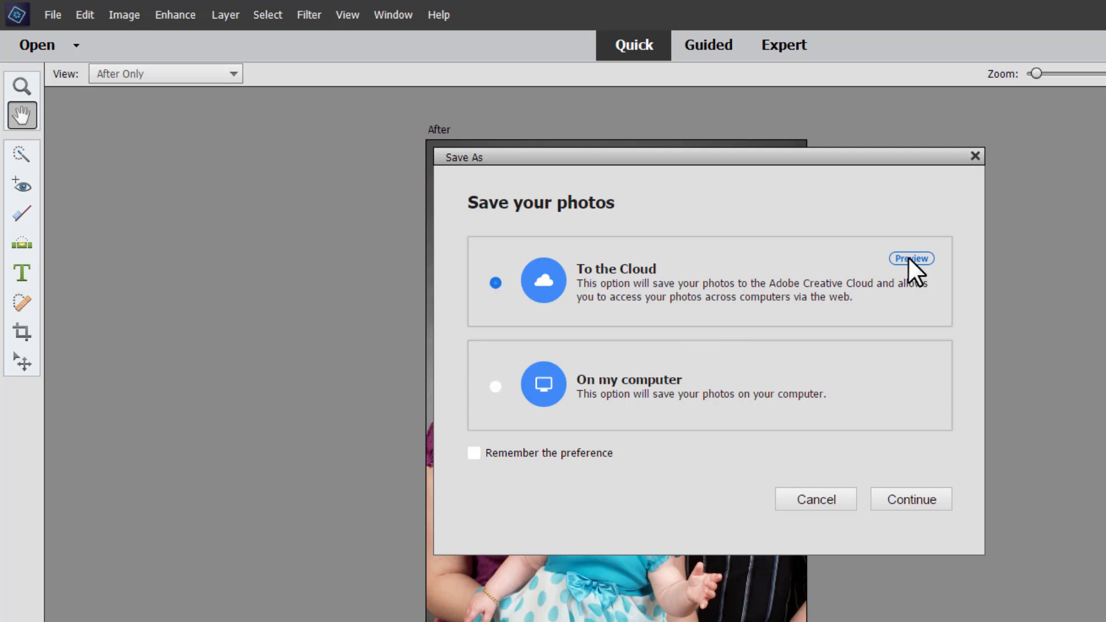
{"action": "left_click", "coordinate": [921, 504]}
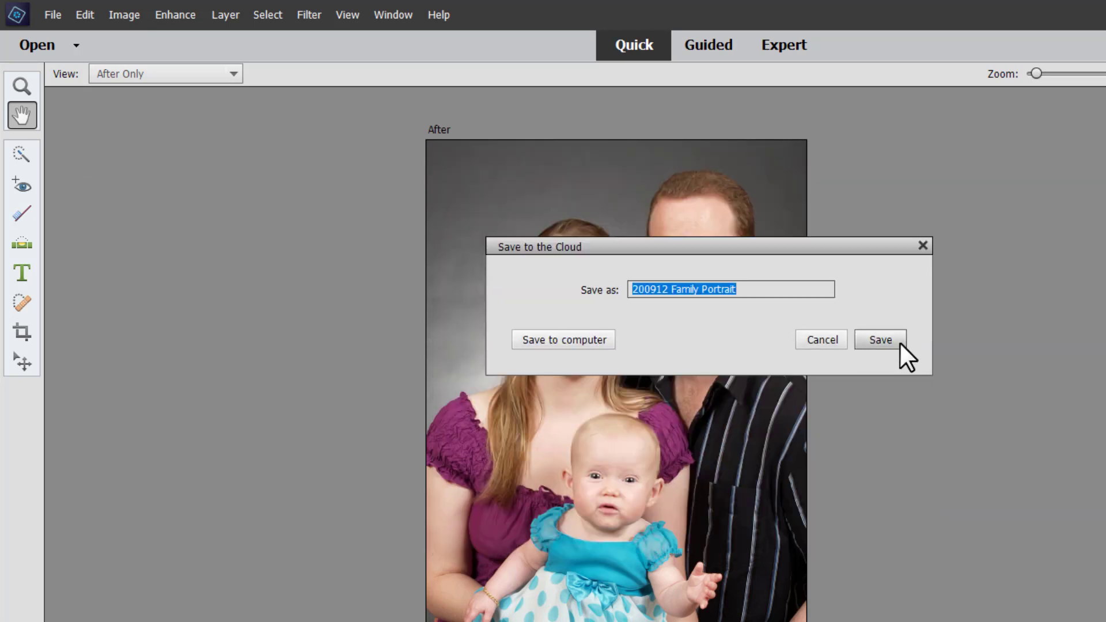
{"action": "left_click", "coordinate": [899, 342]}
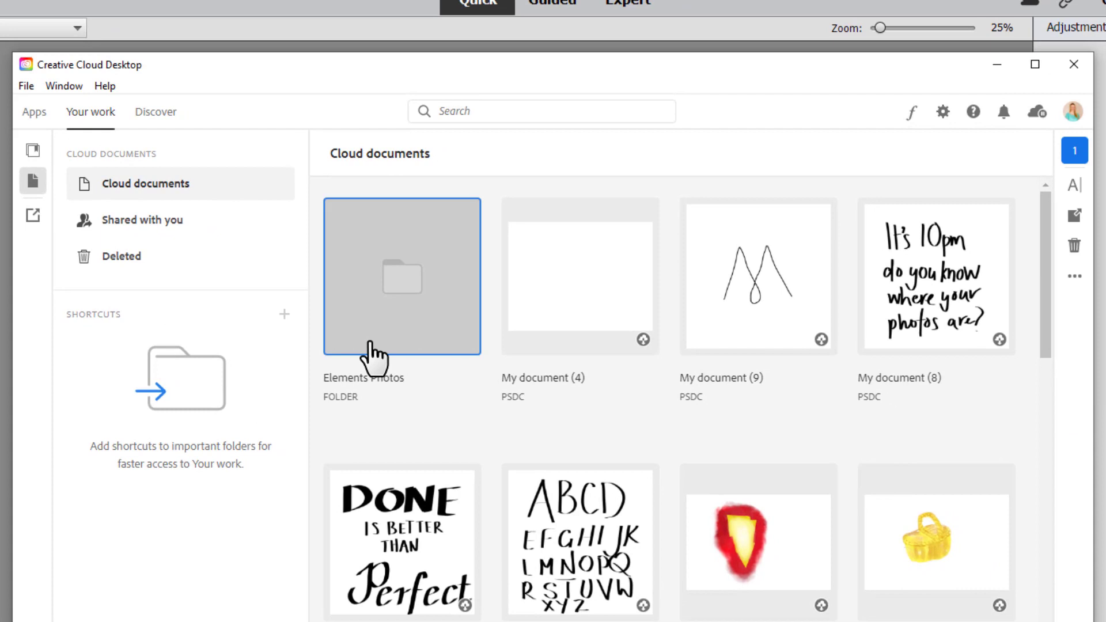
- Switch to Creative Cloud Desktop and open the Elements Photos folder in the cloud documents
{"action": "left_click", "coordinate": [522, 392]}
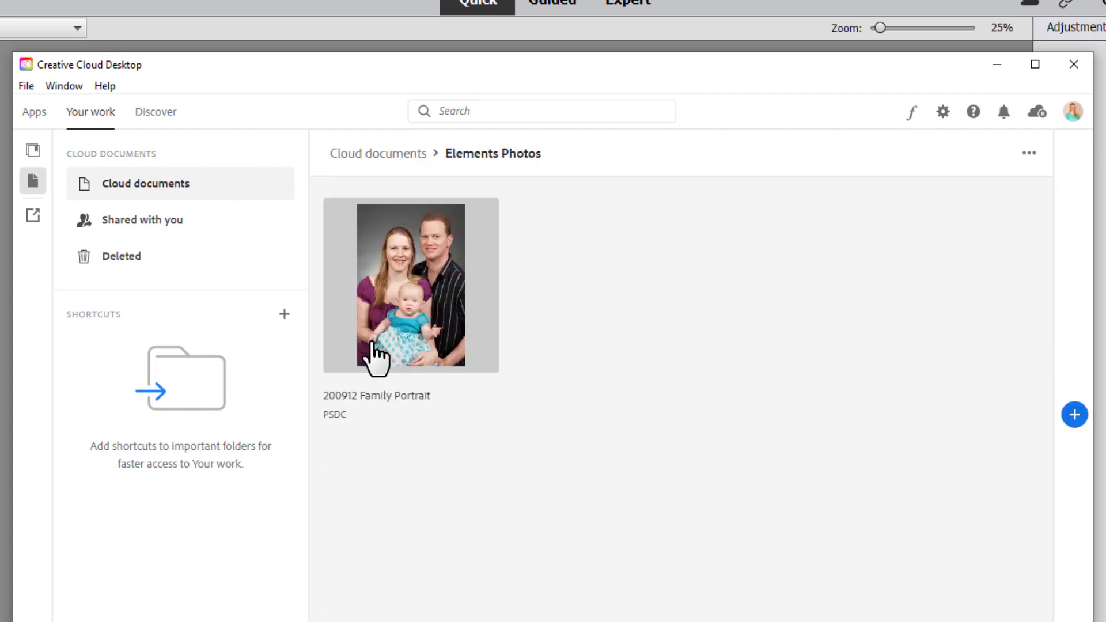